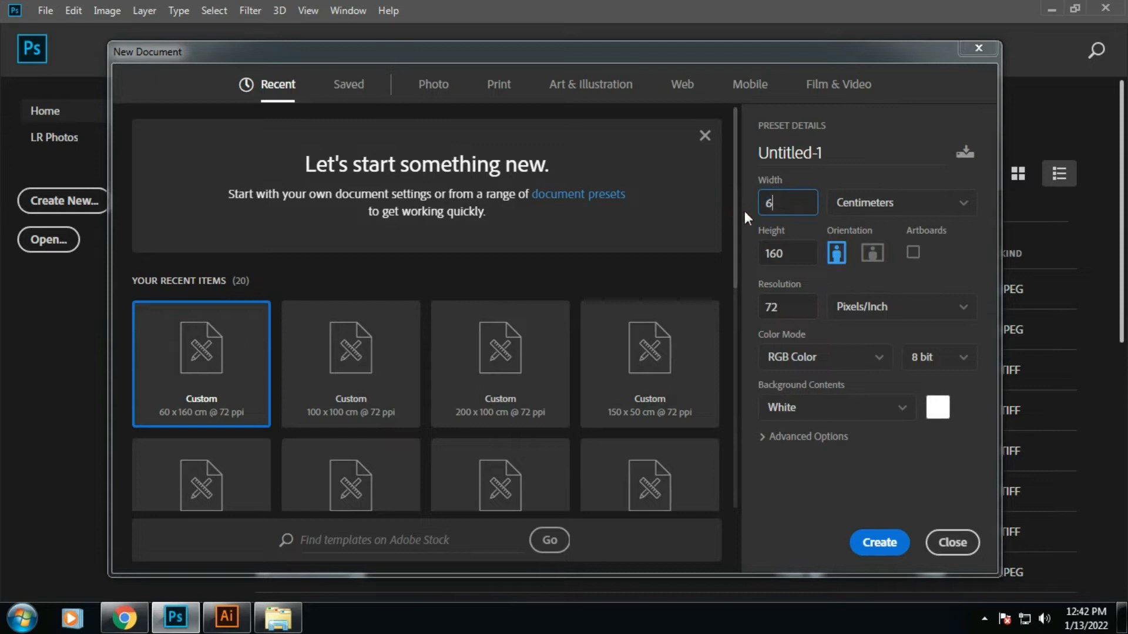
- Create a new 60 × 160 cm portrait document at 72 pixels/inch with a white background
key("Tab")
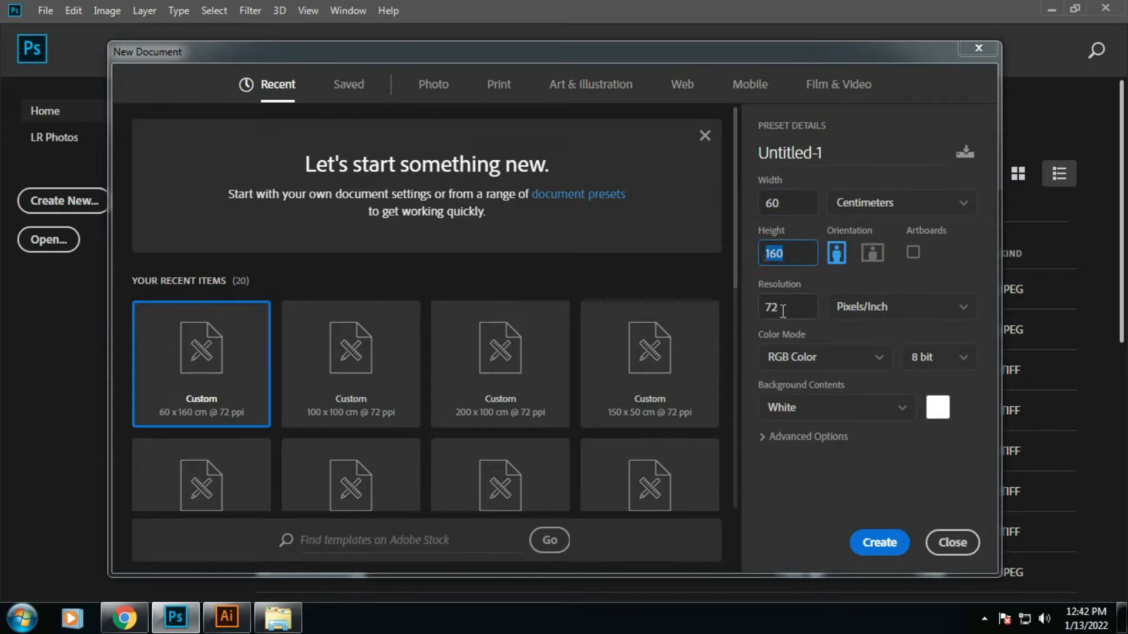
left_click(868, 545)
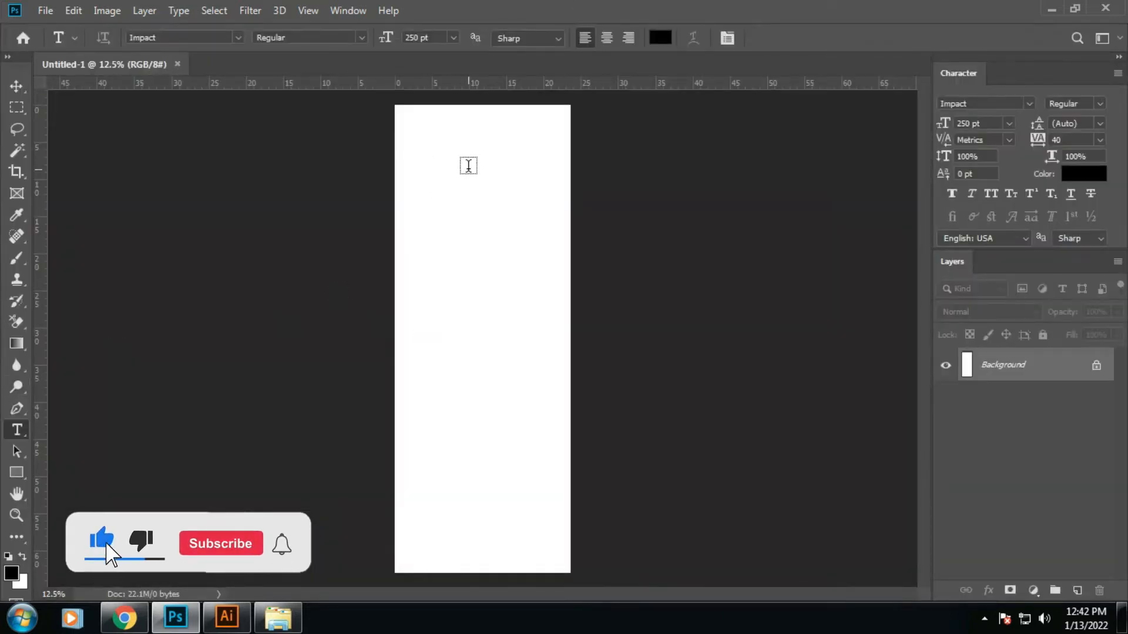
- Add a placeholder text line near the page's upper edge in Arial with tracking 0, and shift it onto the page
left_click(470, 154)
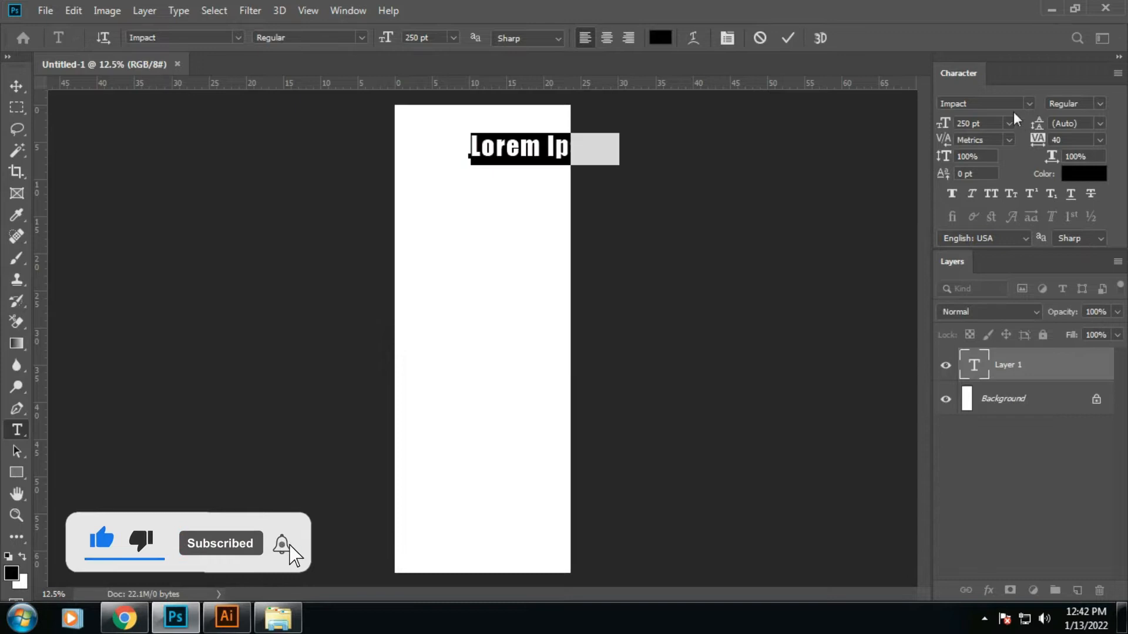
left_click(1029, 104)
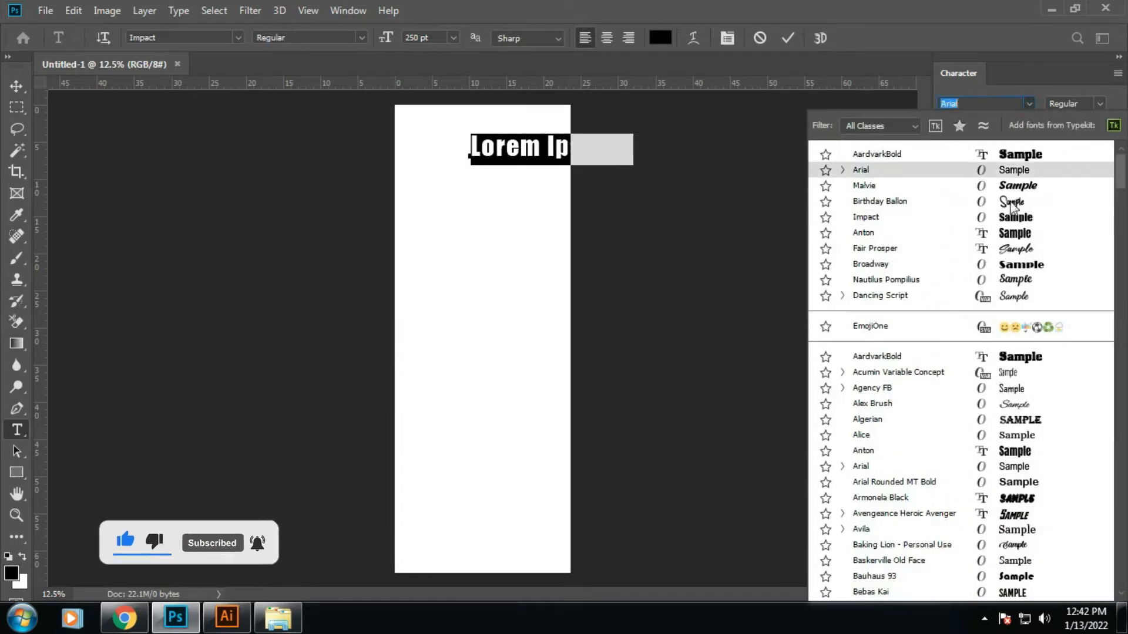
left_click(913, 170)
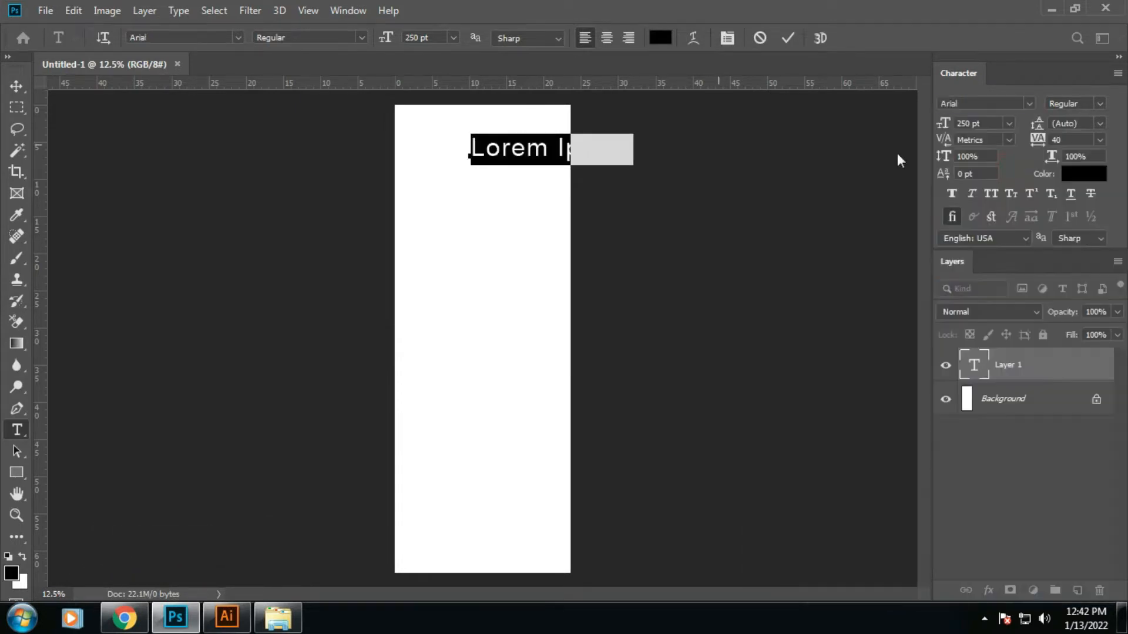
left_click(1099, 142)
left_click(1077, 241)
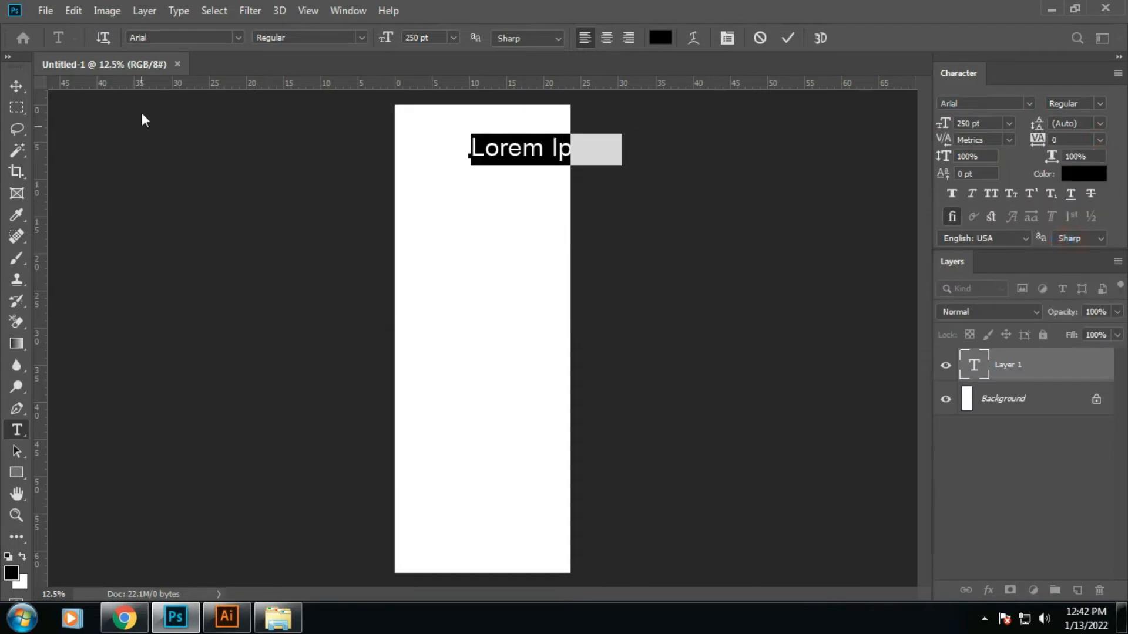
left_click(16, 87)
left_click_drag(513, 145, 466, 145)
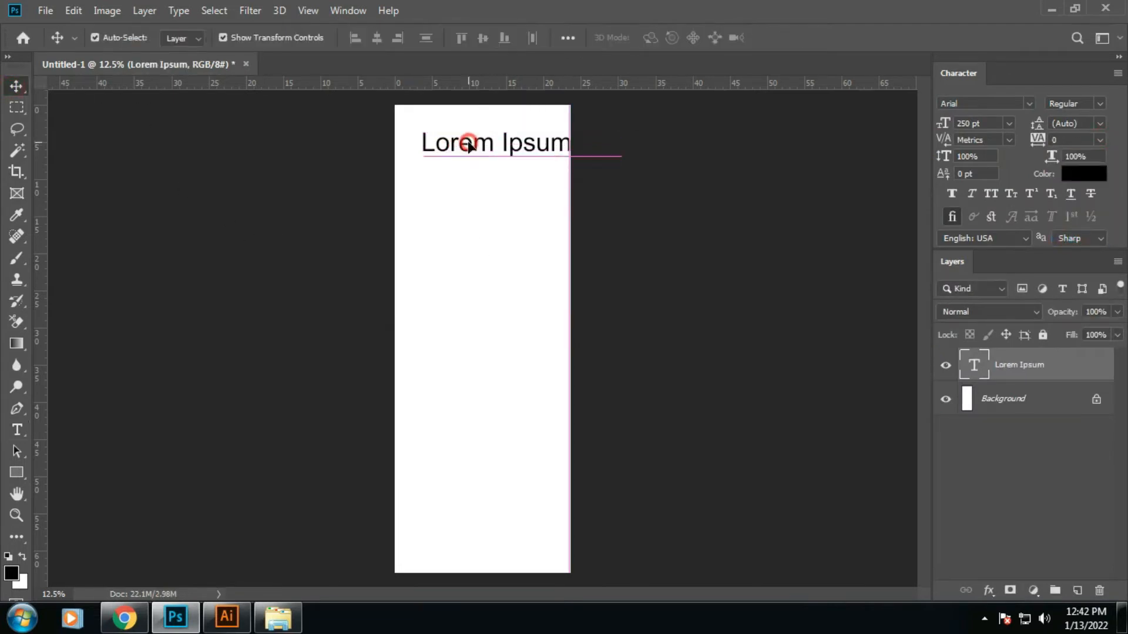
- Replace the placeholder text with "Turut", "Berduka" and "Cita" on three separate lines
double_click(964, 367)
type("Turut")
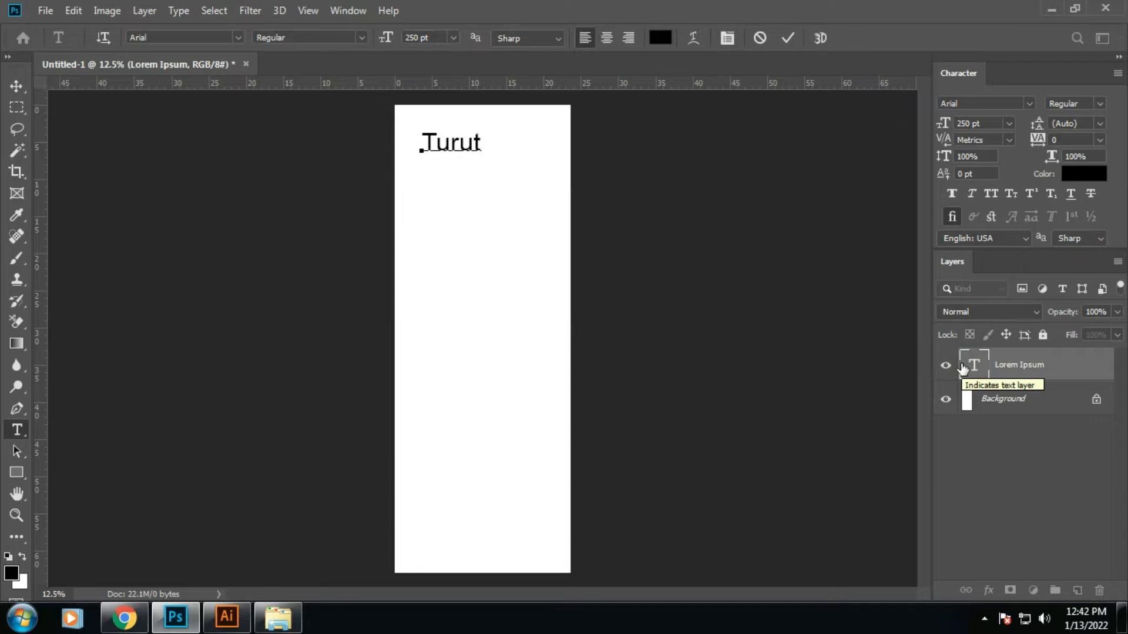
key("Return")
type("Berduka")
key("Return")
type("Cita")
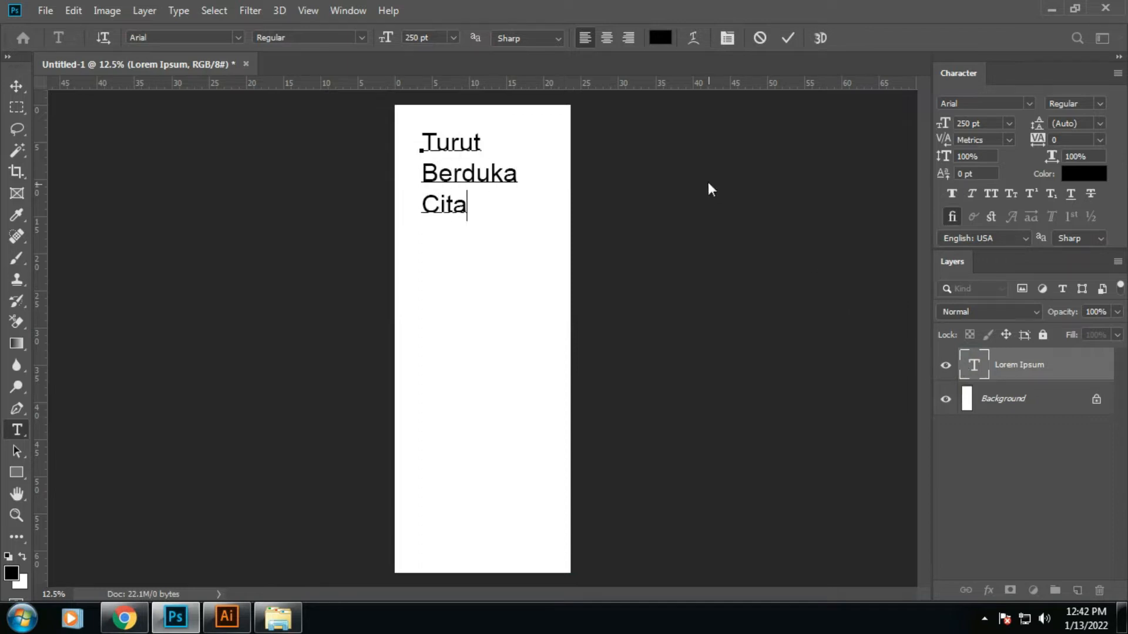
left_click(790, 42)
- Duplicate the heading below itself, change the copy to "Atas Meninggalnya" and scale it down to about 104 pt under the heading
left_click_drag(462, 167, 447, 274, "alt")
double_click(972, 367)
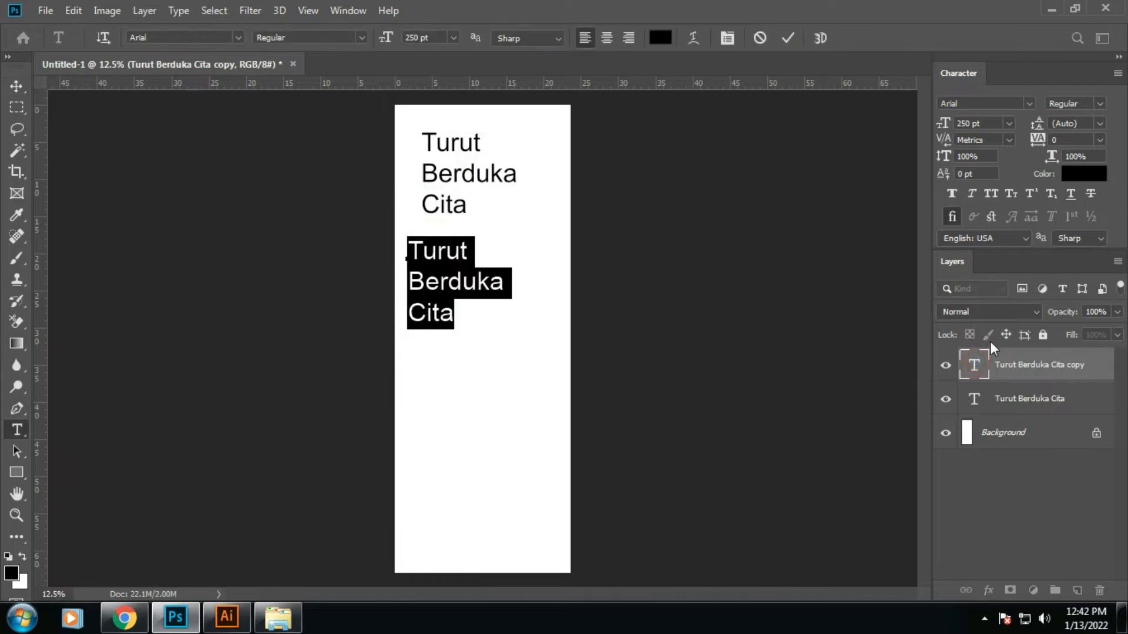
type("Atas Meninggalnya")
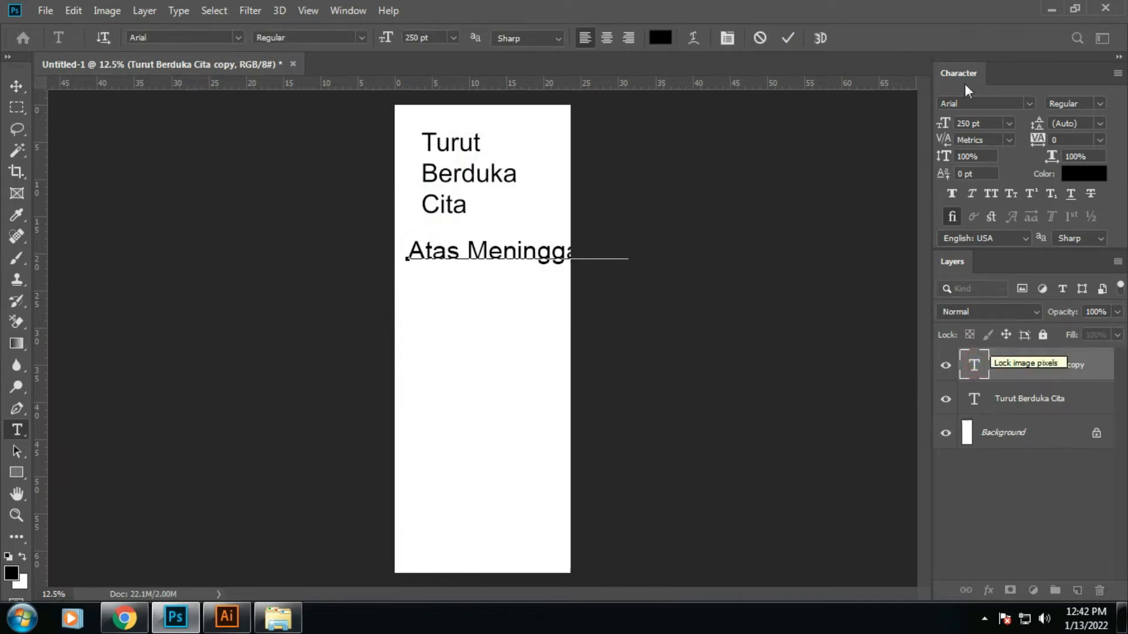
left_click(785, 38)
left_click_drag(625, 269, 502, 246)
key("Return")
- Duplicate the "Atas Meninggalnya" line just below itself and replace the copy's text with "Kep." and the deceased's full name
mouse_move(500, 296)
left_mouse_down()
mouse_move(509, 285)
mouse_move(517, 305)
left_mouse_up()
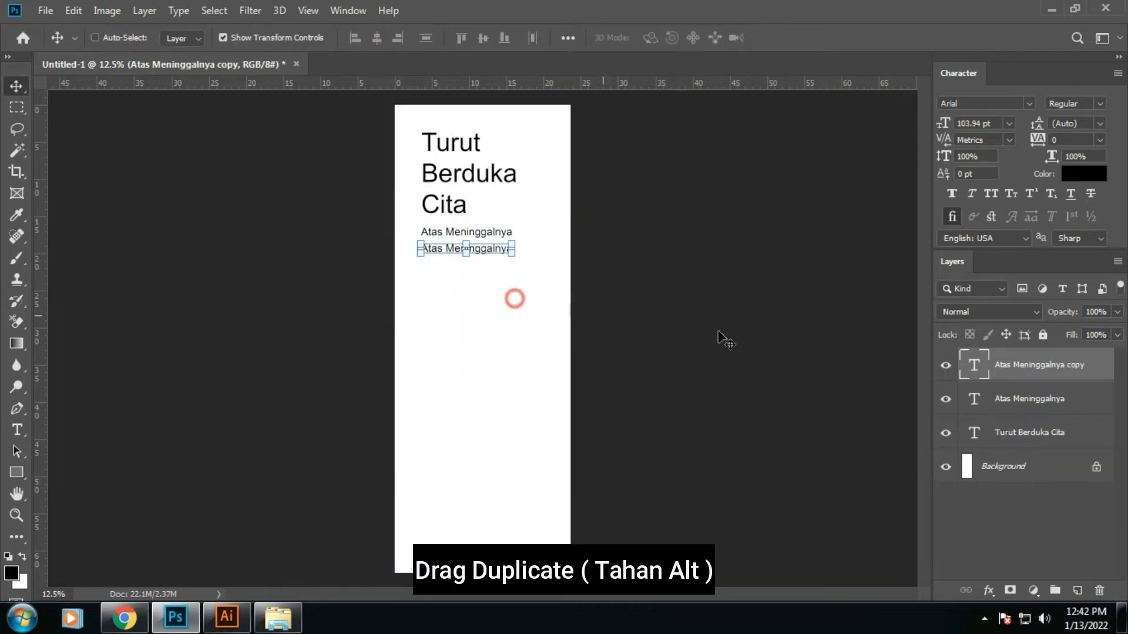
double_click(971, 361)
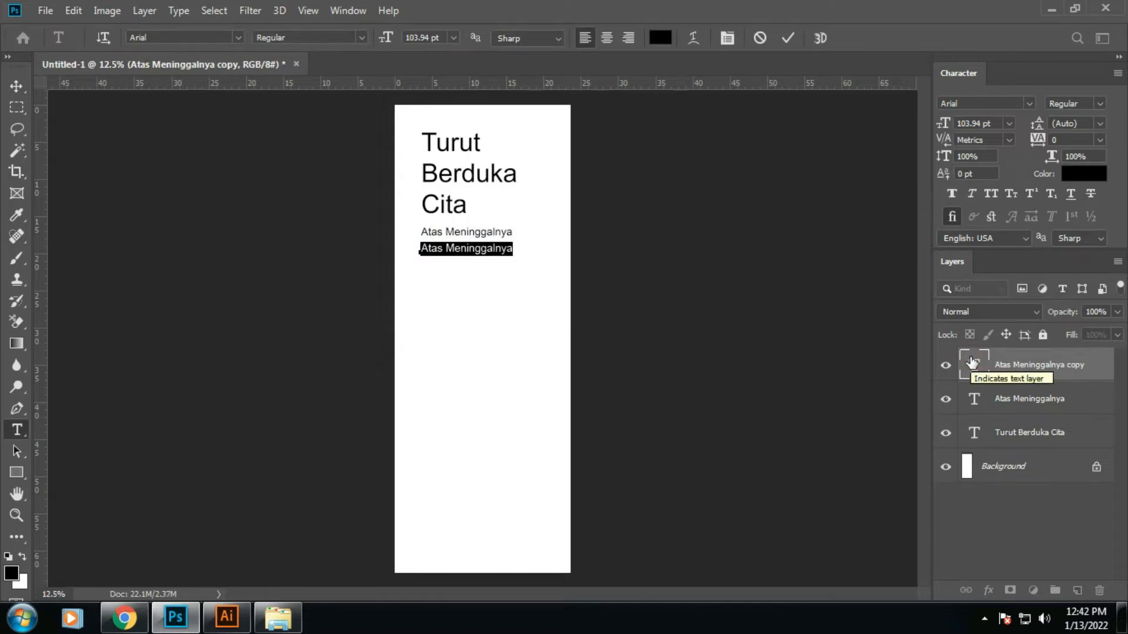
type("Kep. FR")
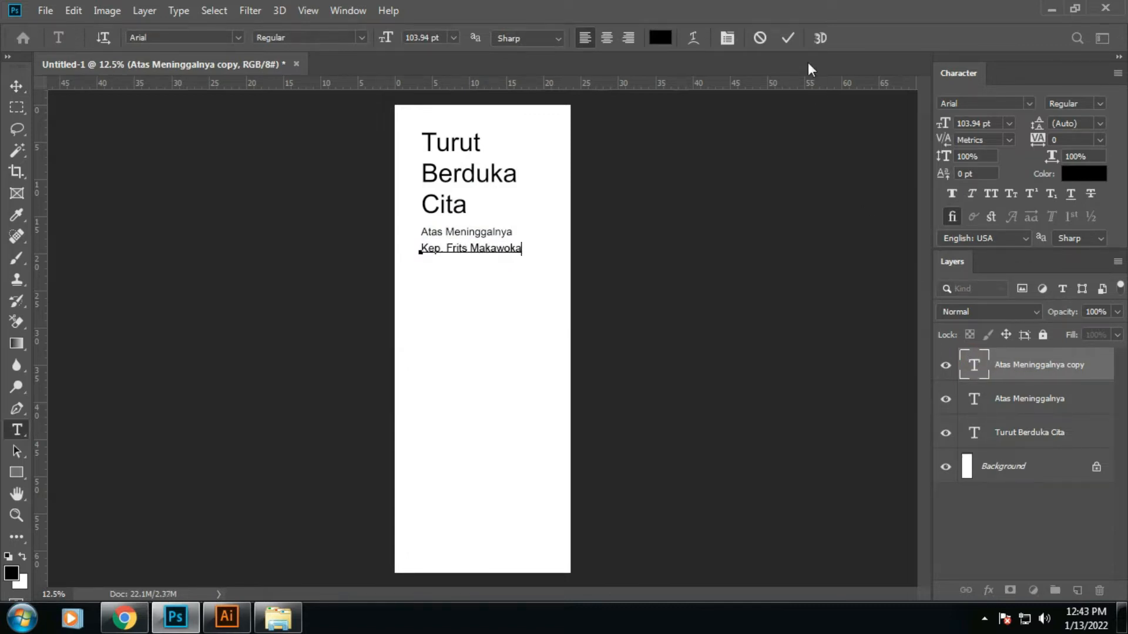
left_click(786, 38)
- Duplicate the name line slightly below itself and change the copy's text to "Dari:"
key("v")
left_click_drag(470, 256, 492, 273)
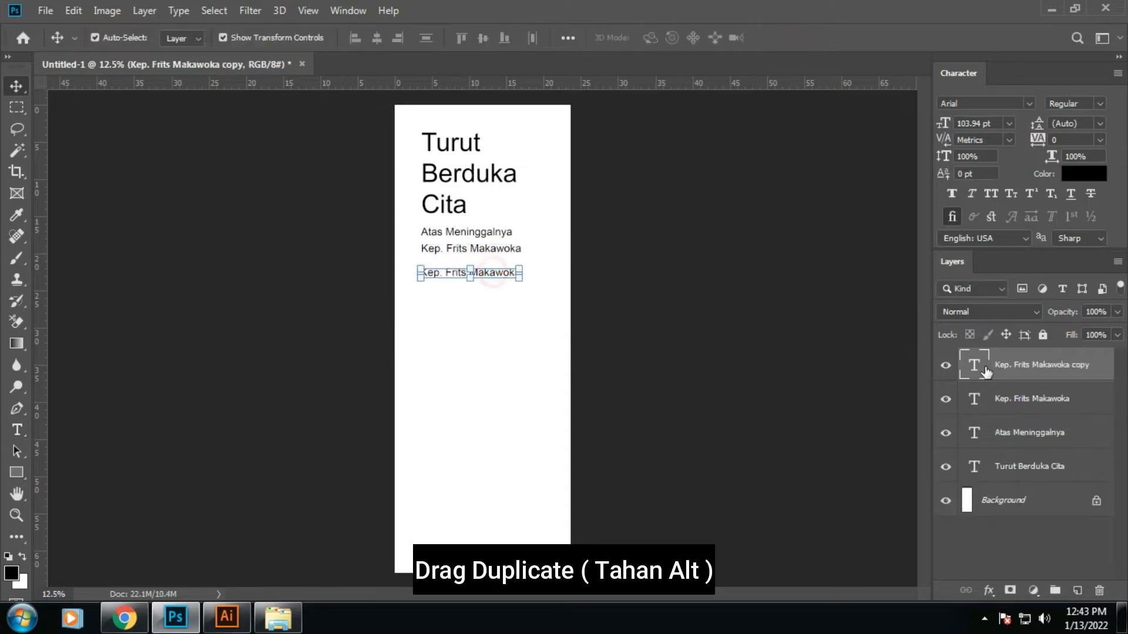
double_click(975, 364)
type("Dari")
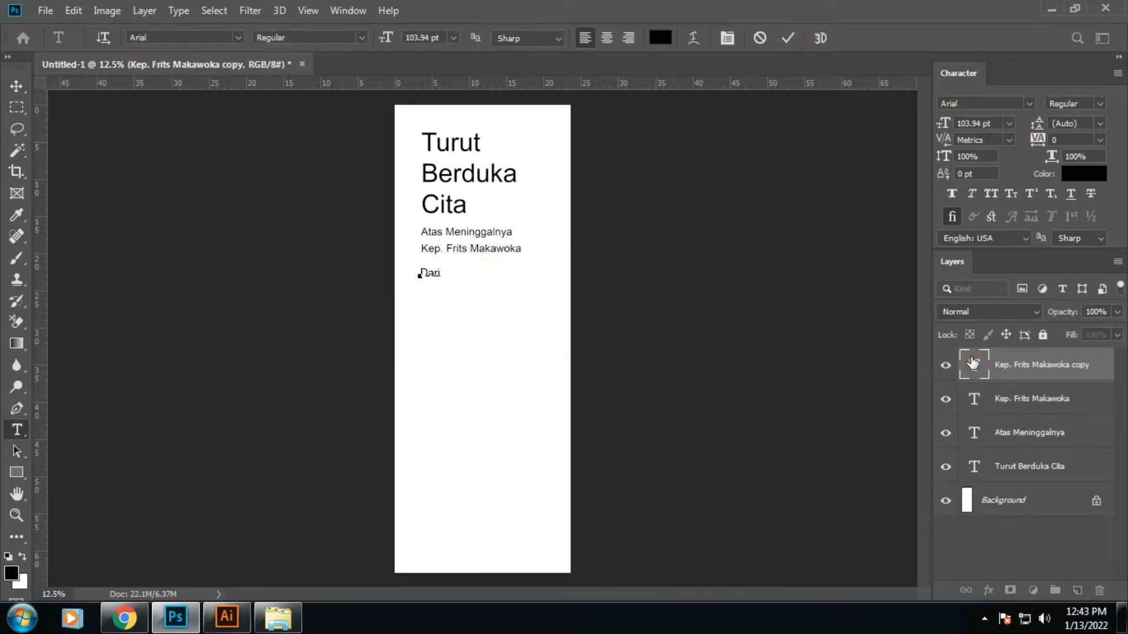
left_click(787, 37)
key("v")
- Duplicate the "Dari:" text lower on the page and change the copy to "Keluarga Besar"
scroll(486, 334, "up", 5)
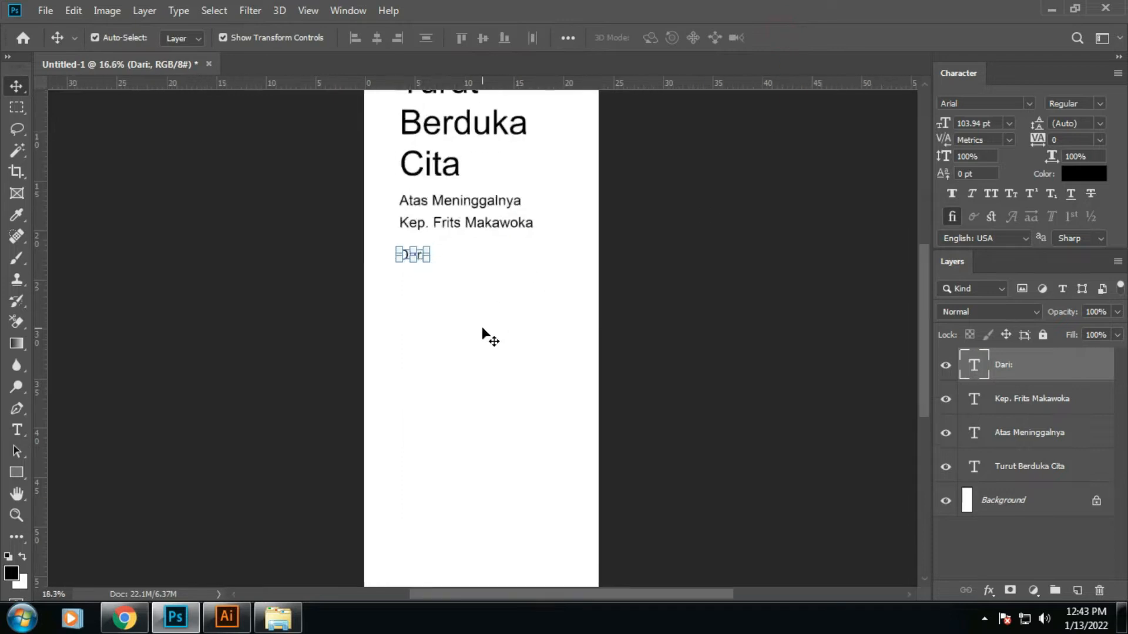
left_click_drag(465, 253, 591, 360)
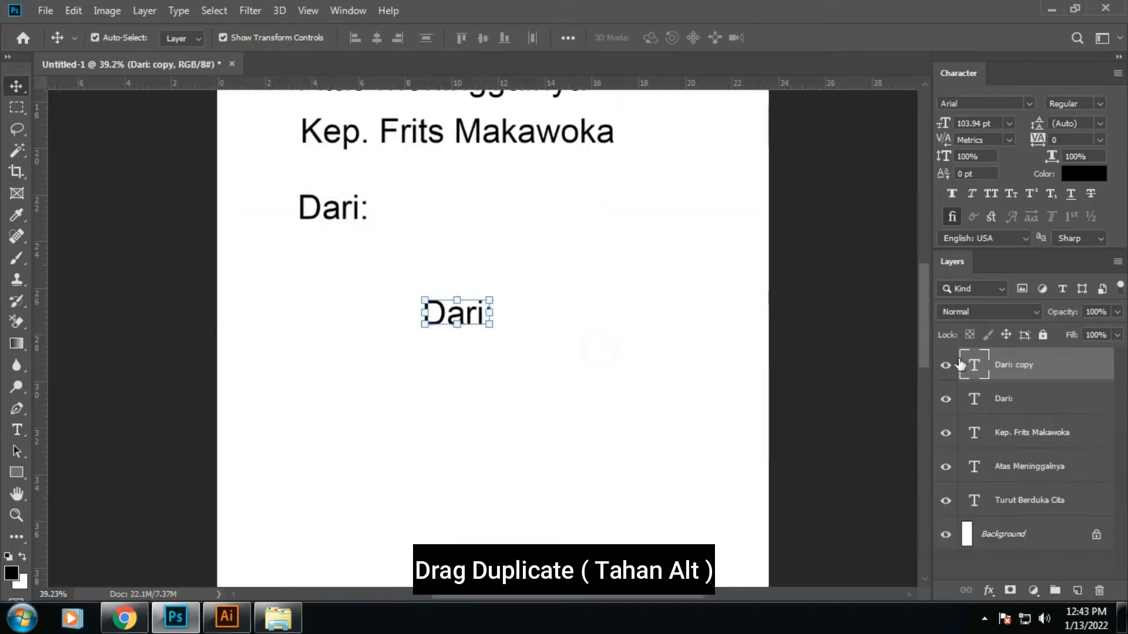
double_click(972, 366)
type("Keluarga Be")
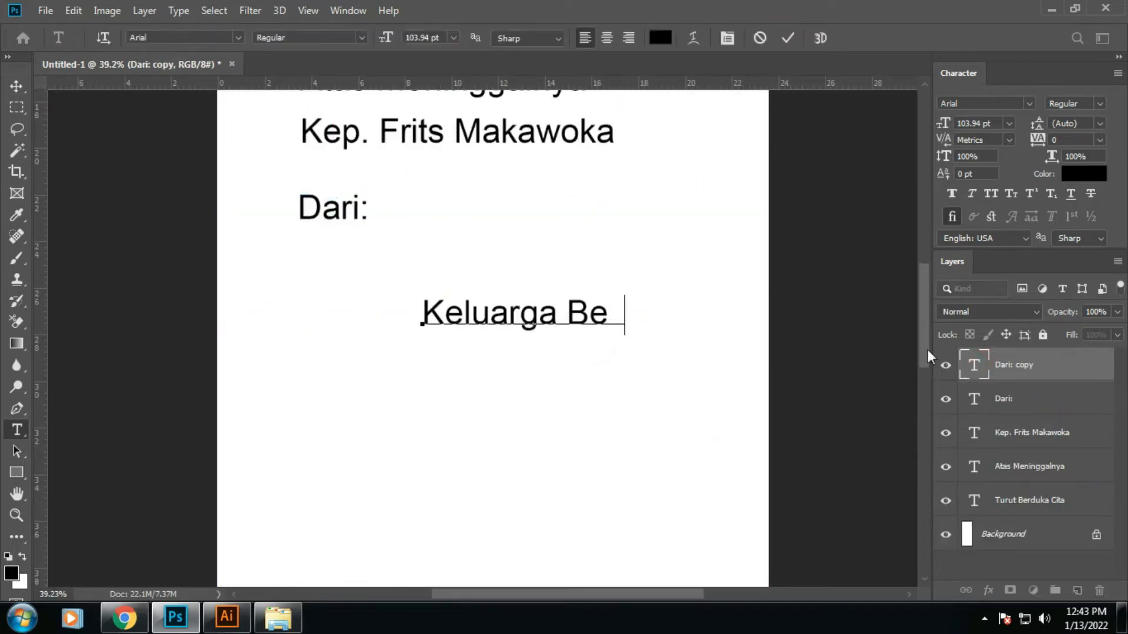
left_click(790, 38)
- Duplicate "Keluarga Besar" below itself and replace the copy with the lines "UTUSAN MEGAWE", "UTUSAN TATANGINDATU" and "KAWINDA TAMAMILANG"
key("v")
left_click_drag(646, 314, 608, 381, "alt")
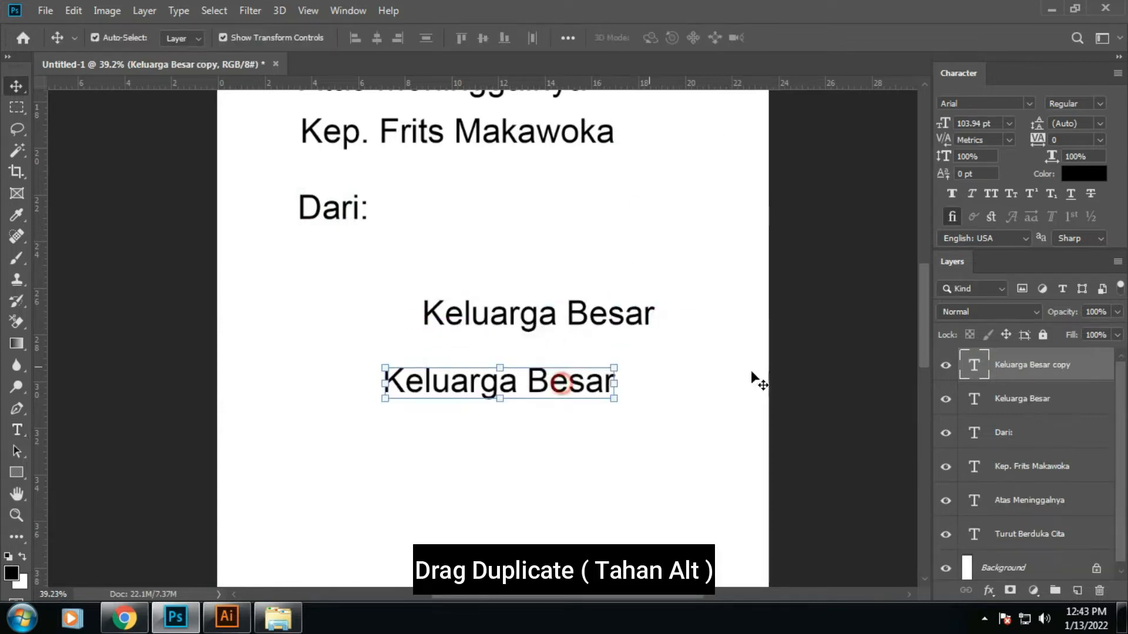
double_click(971, 366)
type("UTUSAN MEGAWE")
key("Return")
type("UTUSAN TATANGINDATU")
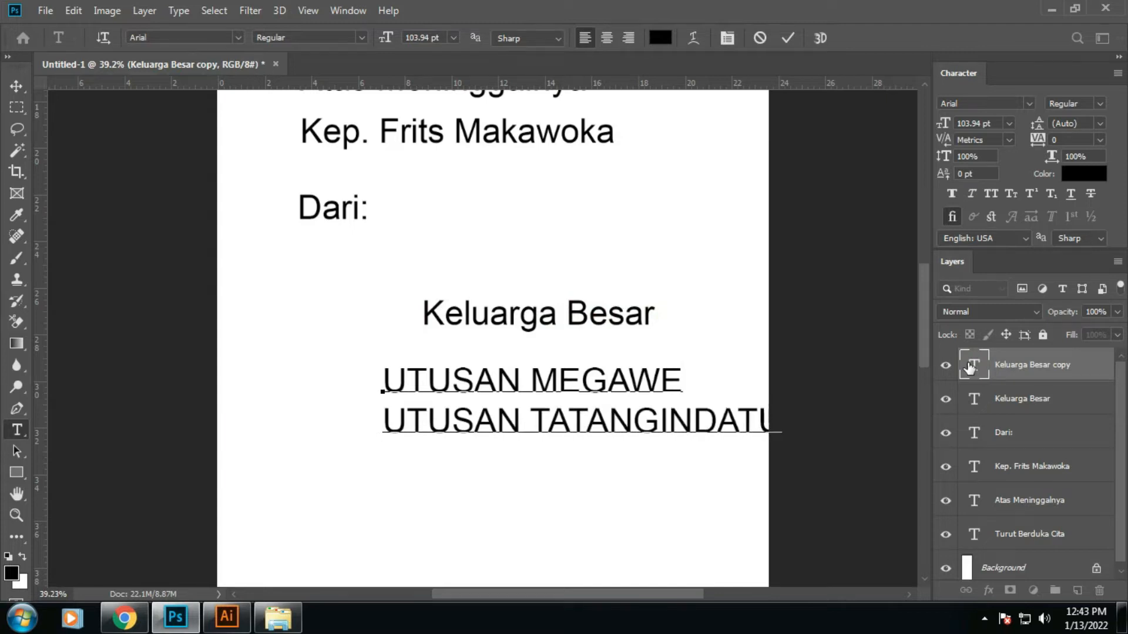
key("Return")
type("KAWINDA TAMAMIL")
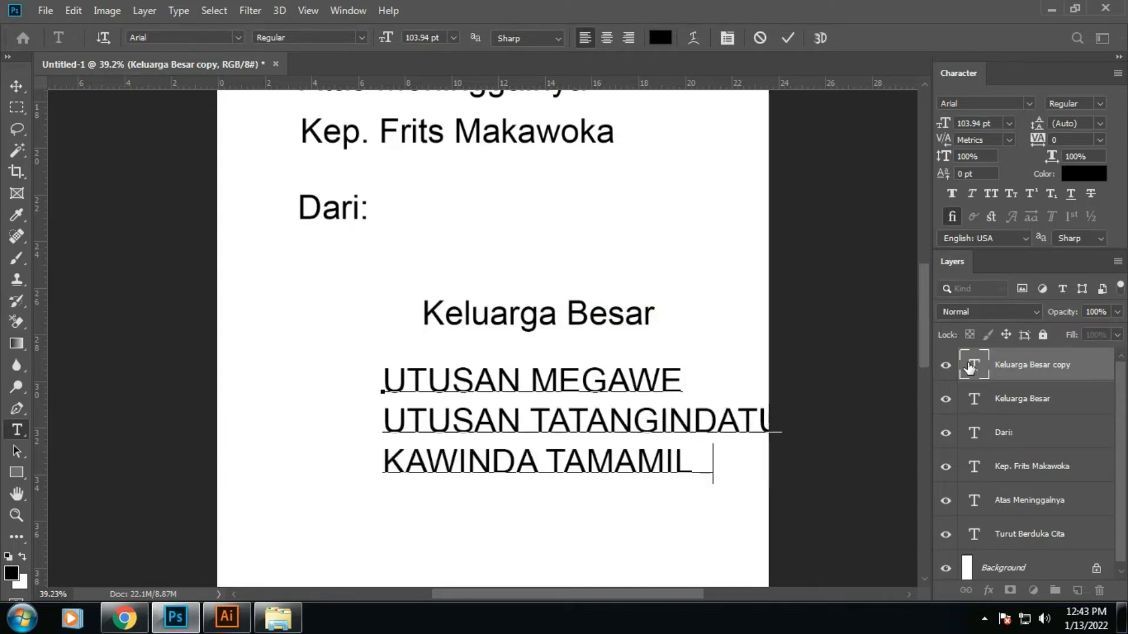
key("BackSpace")
type("ANG ")
- Add two more lines to the text block, "Bersama" and "ABK. KAPAL K.M. GALATIA"
type("Bersam")
key("BackSpace")
type("ama ")
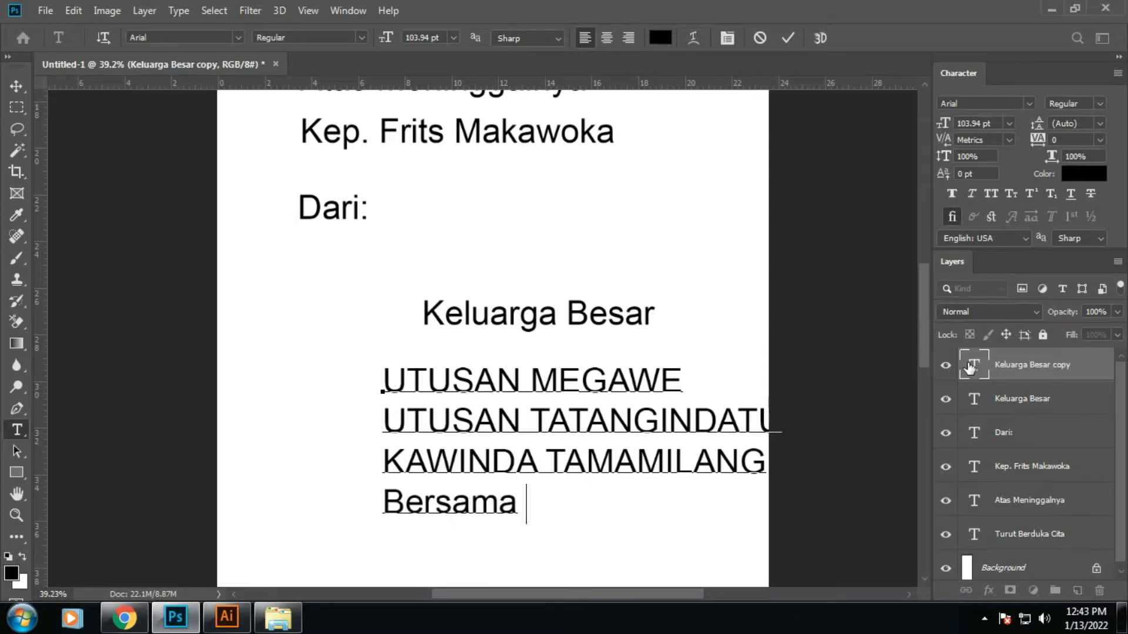
type("ABK. KAPAL KM")
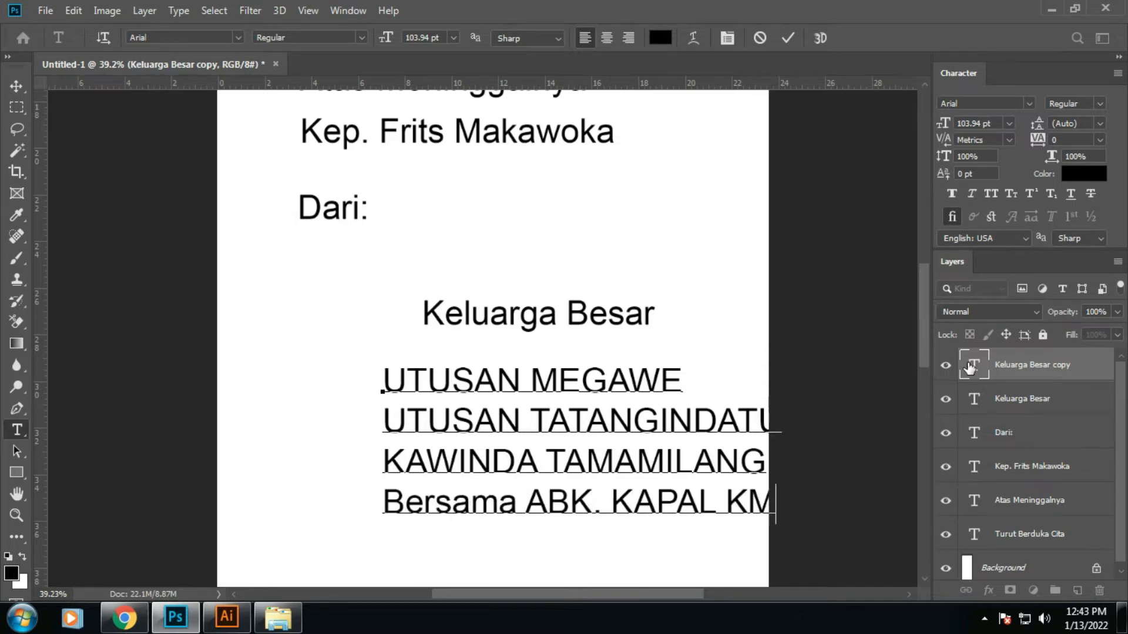
key("BackSpace")
type(".M. ")
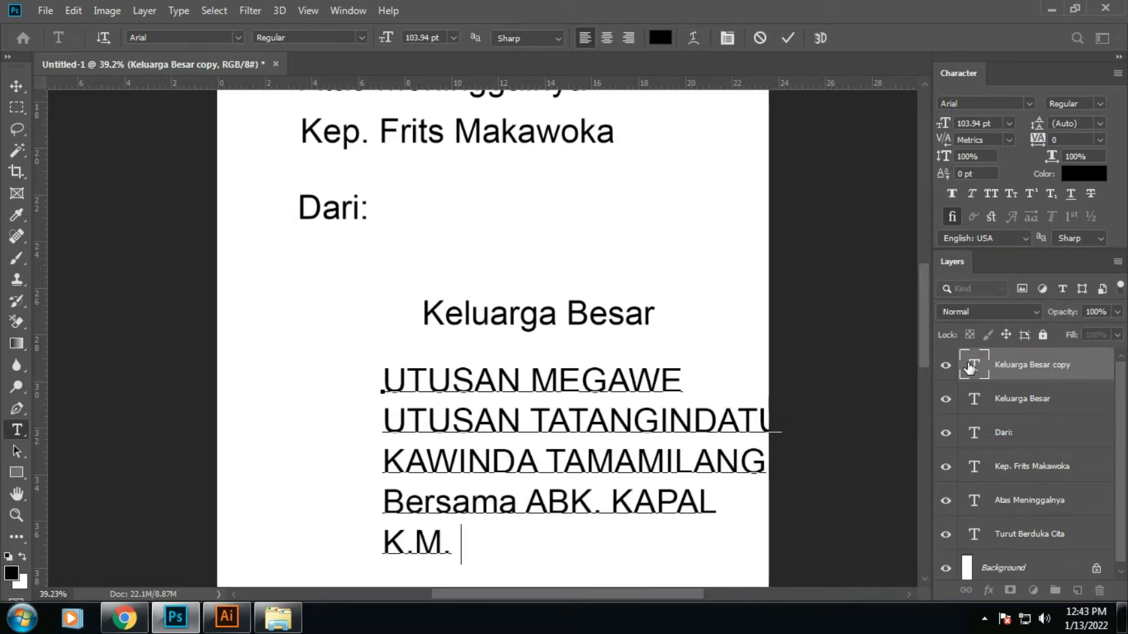
type("GALATIA")
scroll(675, 511, "down", 3)
scroll(503, 433, "up", 4)
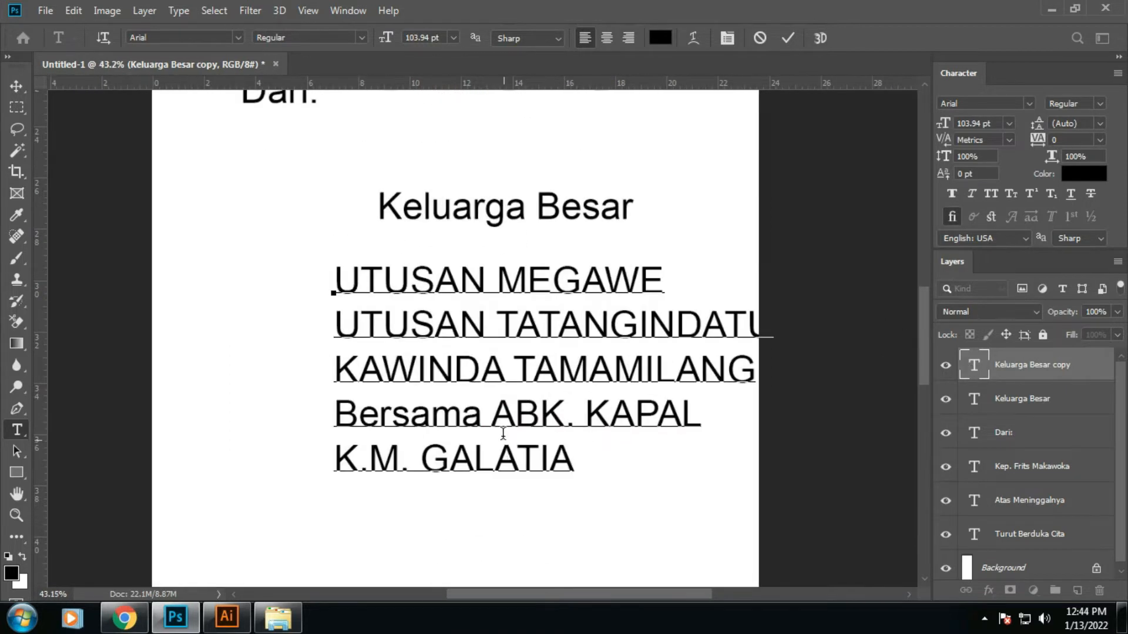
key("Return")
key("BackSpace")
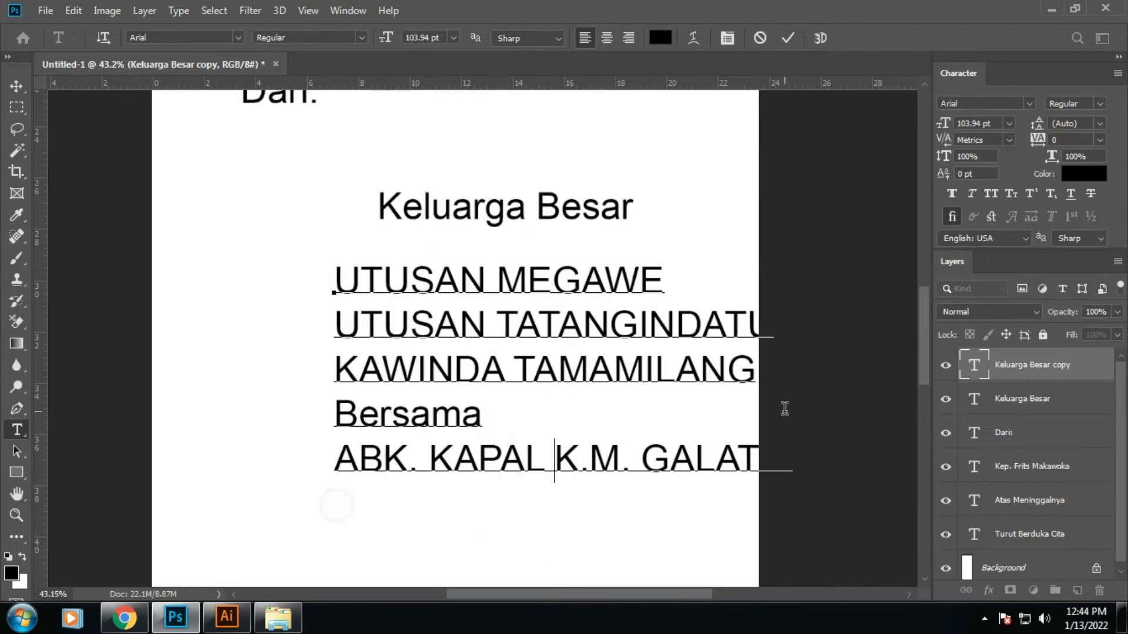
left_click(787, 43)
key("v")
- Centre-align the five-line sender block and move it lower, fully inside the page
scroll(281, 346, "down", 5)
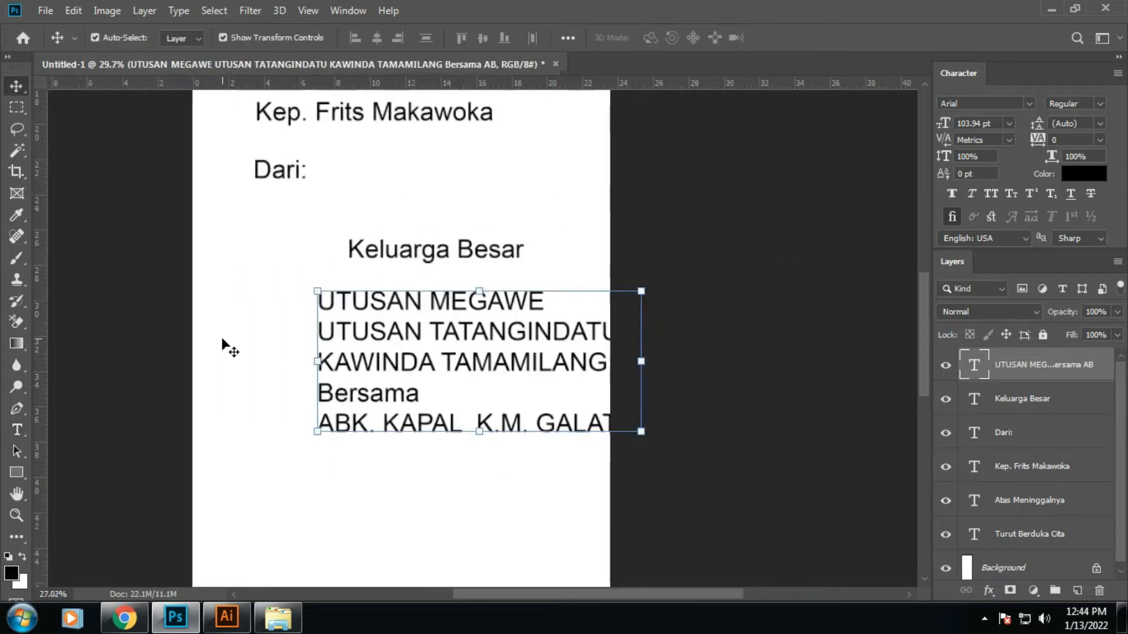
double_click(973, 369)
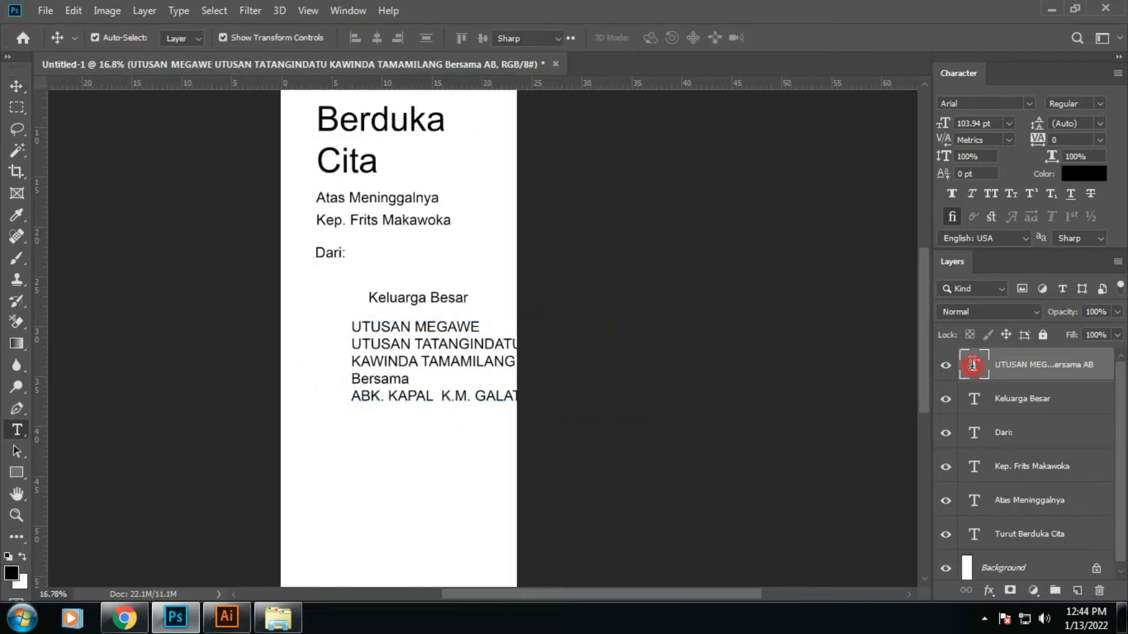
left_click(607, 37)
left_click(787, 38)
mouse_move(604, 398)
left_mouse_down()
mouse_move(587, 420)
mouse_move(611, 419)
left_mouse_up()
- Set "Keluarga Besar" in all caps and move it down to just above the sender block
left_click(429, 297)
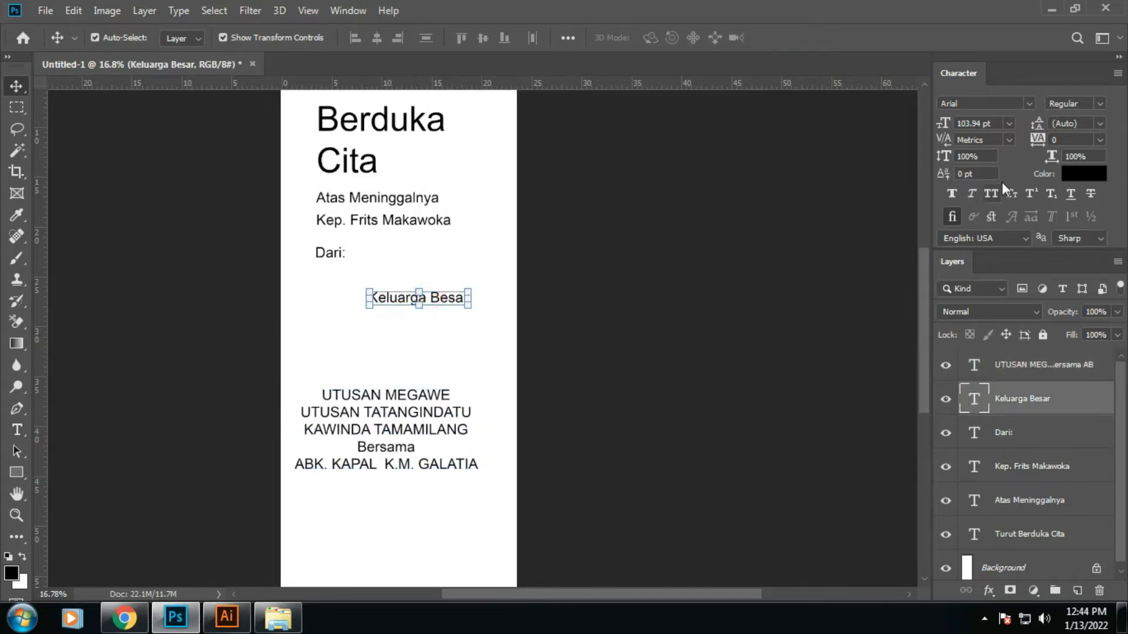
left_click(989, 194)
left_click_drag(652, 264, 645, 415)
left_click(389, 424, "shift")
- Move the "Dari:" text down to sit centred just above "KELUARGA BESAR"
scroll(516, 342, "down", 2)
left_click(445, 284)
left_click_drag(656, 305, 699, 456)
left_click(699, 455)
- Centre-align the three-line "Turut Berduka Cita" heading and move it back to the middle of the page width
scroll(506, 201, "up", 2)
left_click(475, 169)
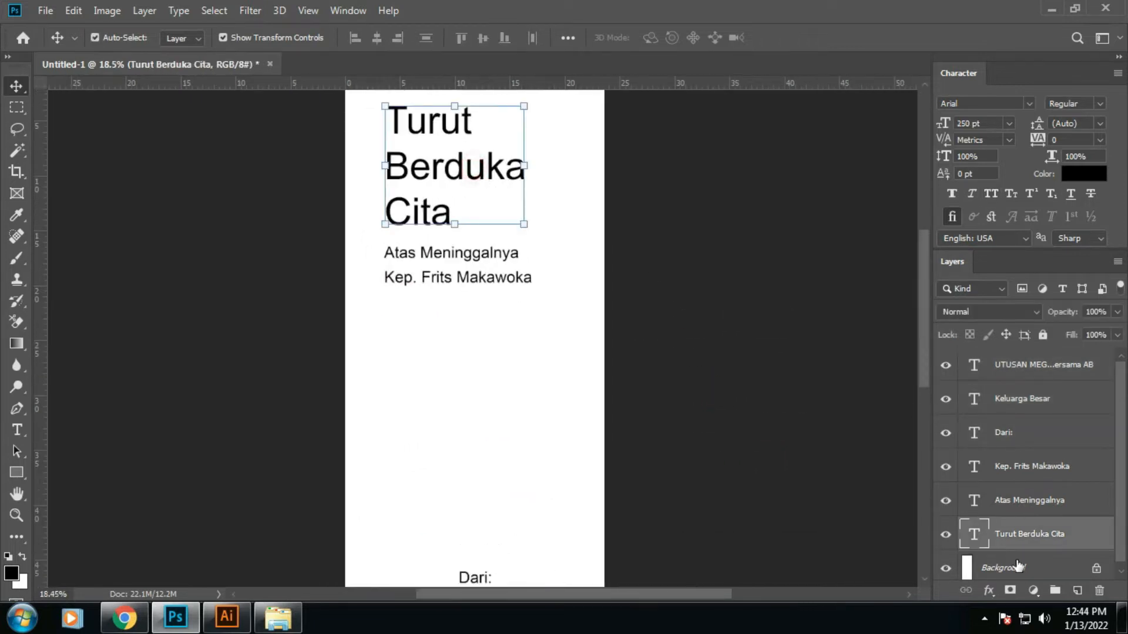
double_click(969, 536)
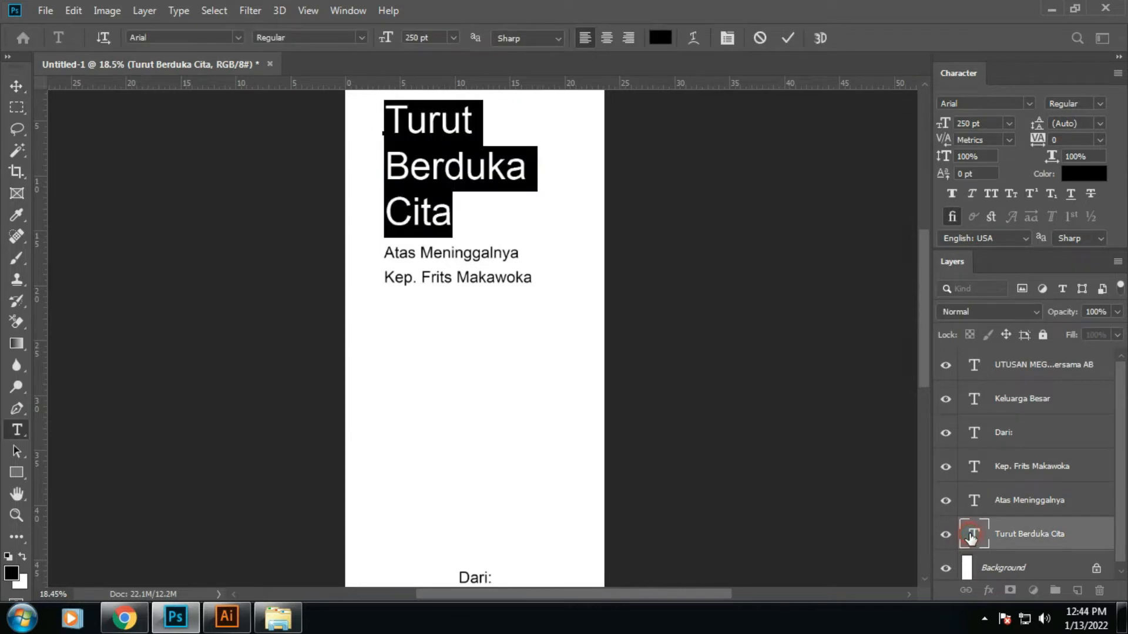
left_click(606, 37)
left_click(788, 38)
key("v")
left_click_drag(624, 313, 687, 333)
- Enlarge the deceased's name to about 133 pt, set it in the Anton font and move it lower
left_click(679, 332, "ctrl")
left_click(524, 280, "ctrl")
scroll(493, 288, "down", 2)
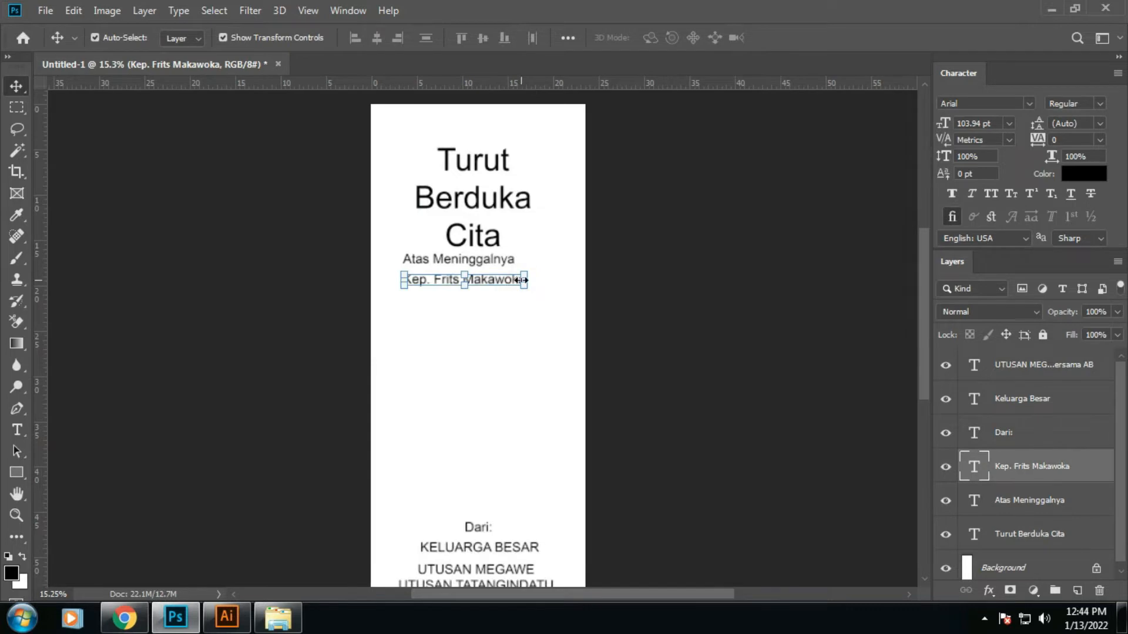
left_click_drag(521, 280, 558, 244)
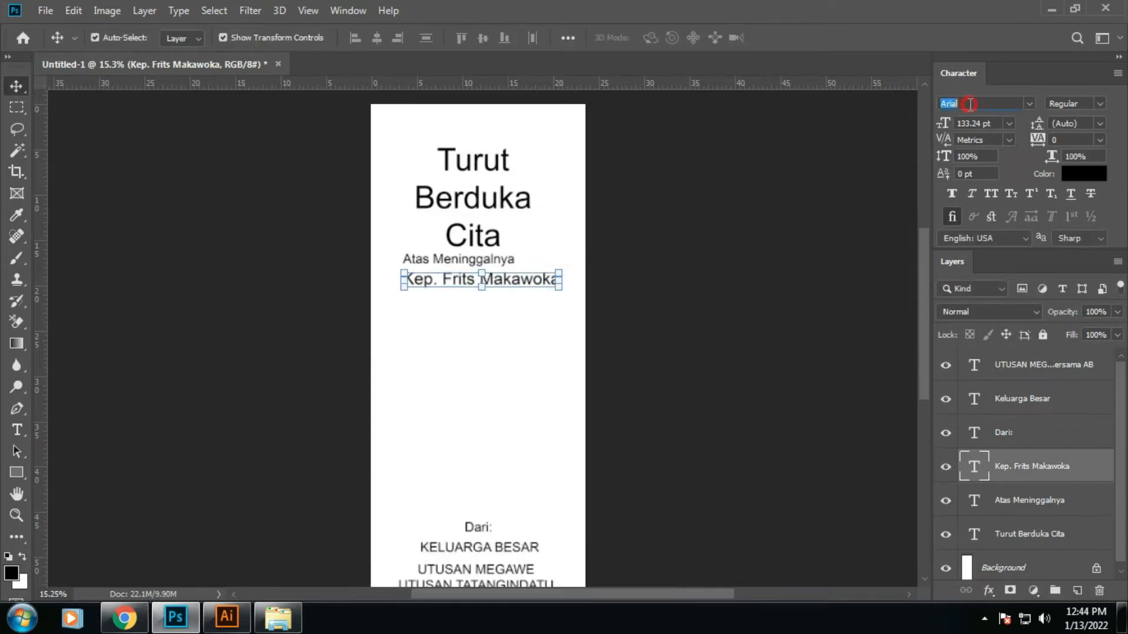
type("Anton")
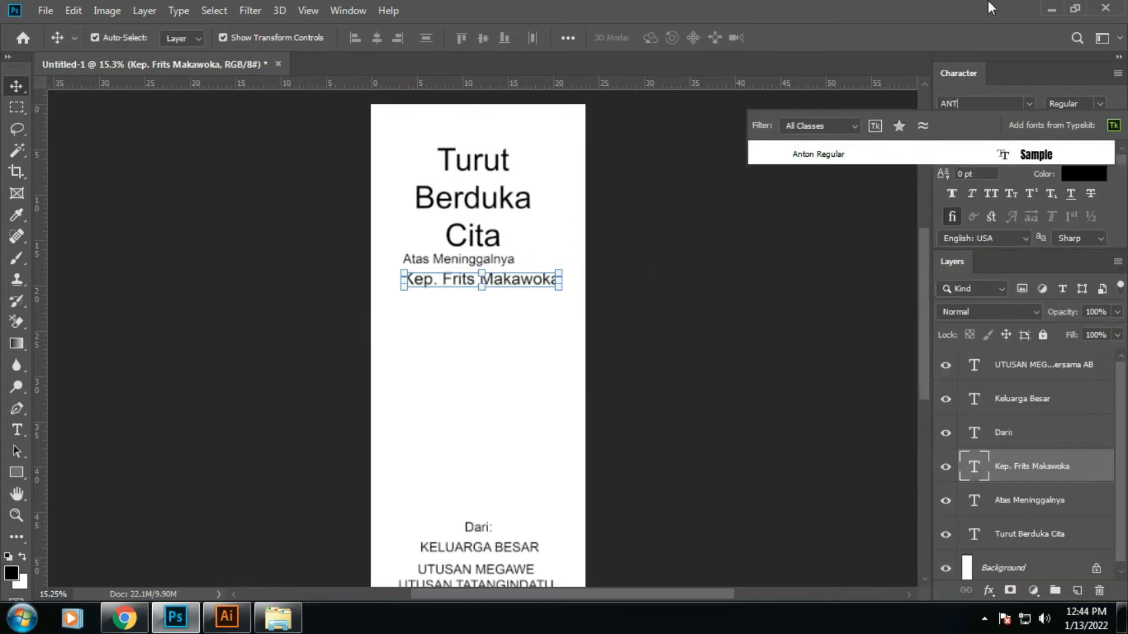
left_click(1050, 160)
left_click_drag(685, 258, 655, 297)
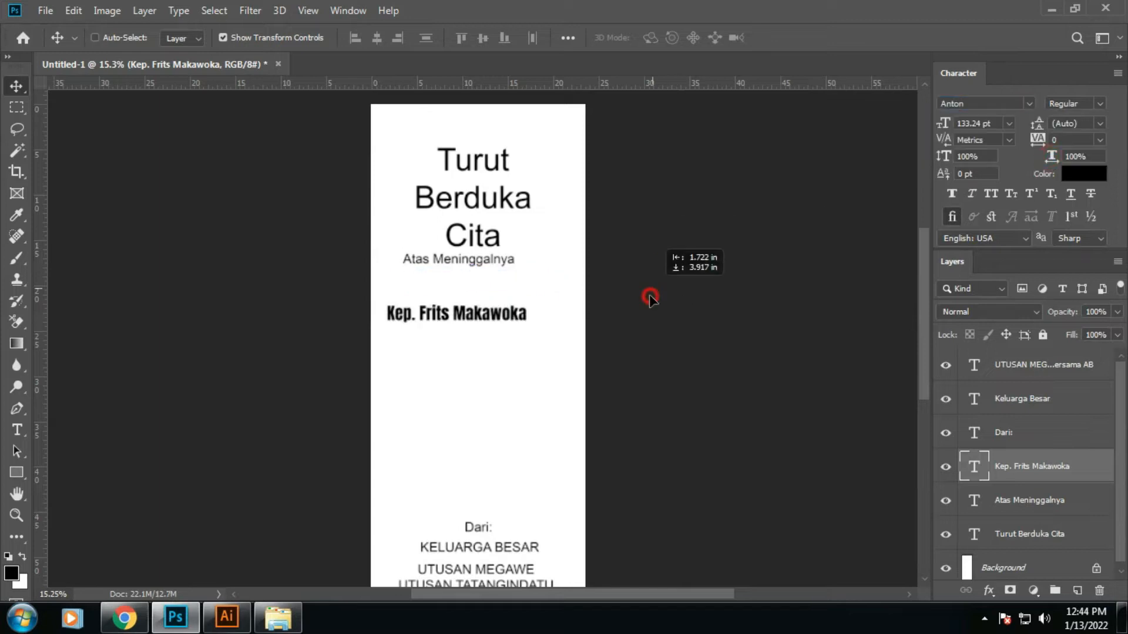
- Enlarge the deceased's name to about 173 pt and move it back up, centred under "Atas Meninggalnya"
left_click(525, 316)
left_click_drag(523, 315, 567, 310)
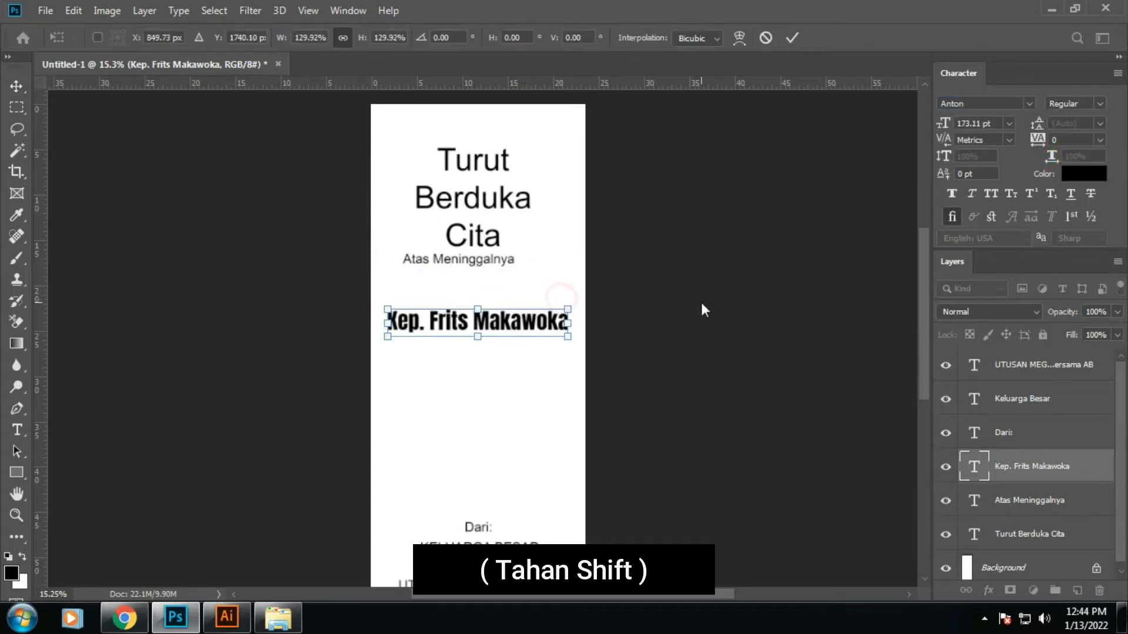
key("Return")
left_click_drag(675, 329, 673, 294)
- Set the five-line sender block in the Anton font and scale it up from its centre to about 157 pt
scroll(495, 315, "down", 7)
scroll(468, 521, "up", 8)
scroll(468, 521, "up", 3)
scroll(493, 503, "down", 2)
left_click(568, 449)
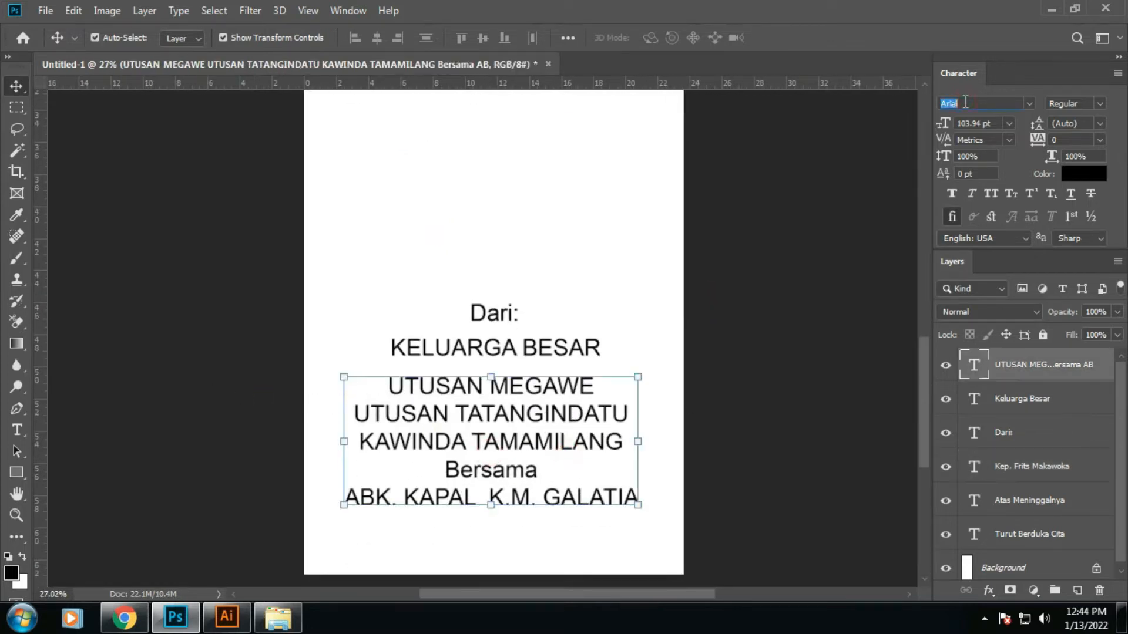
type("ANTO")
key("Return")
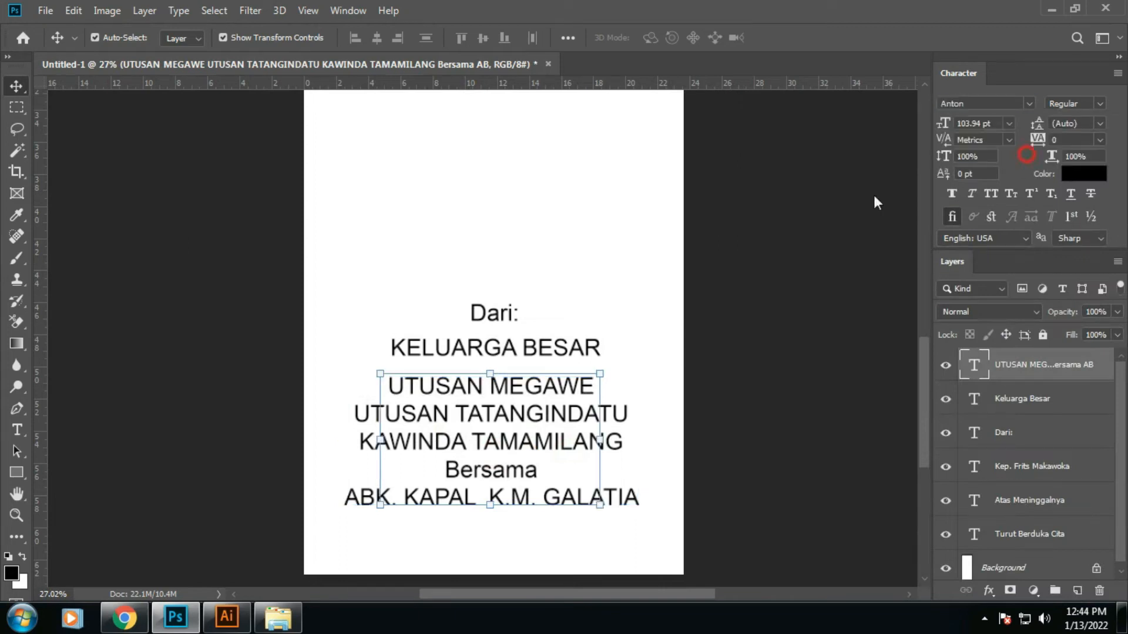
left_click_drag(608, 367, 670, 344)
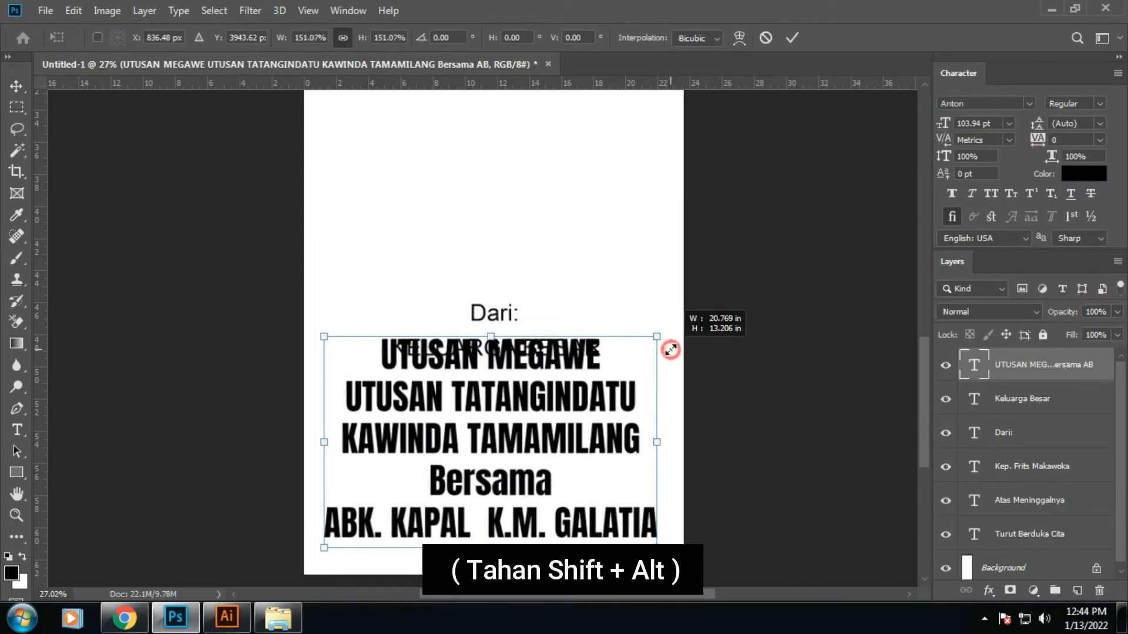
key("Return")
- Set the word "Bersama" in the sender block to the Bebas Kai font with a tracking of 140
double_click(970, 366)
double_click(588, 481)
left_click(1030, 103)
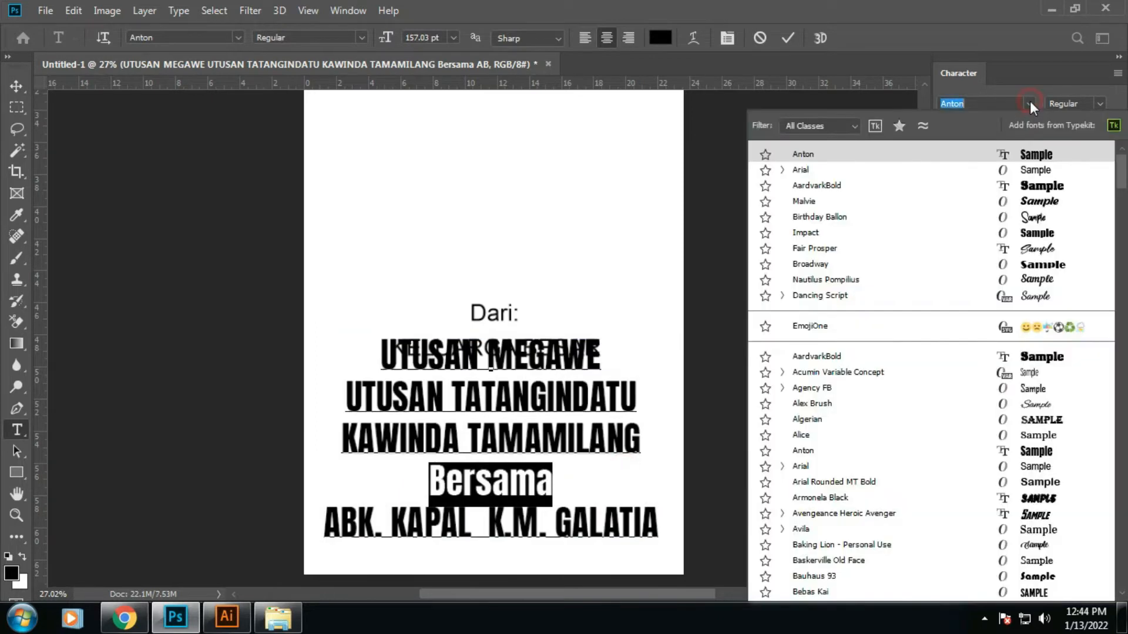
type("BEB")
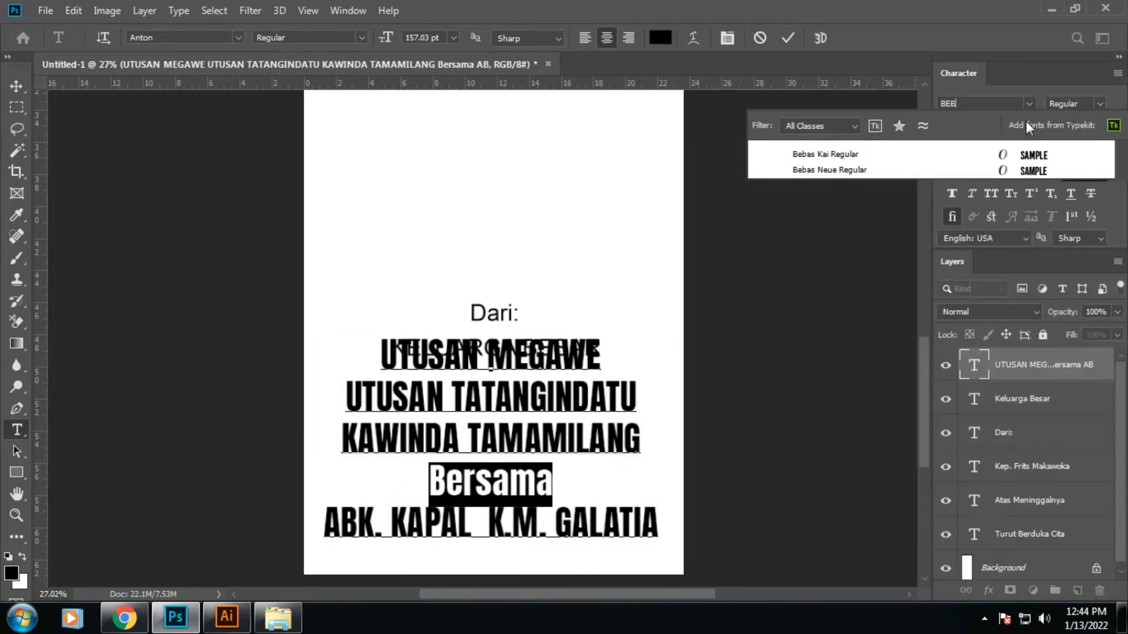
left_click(1031, 155)
type("140")
key("Return")
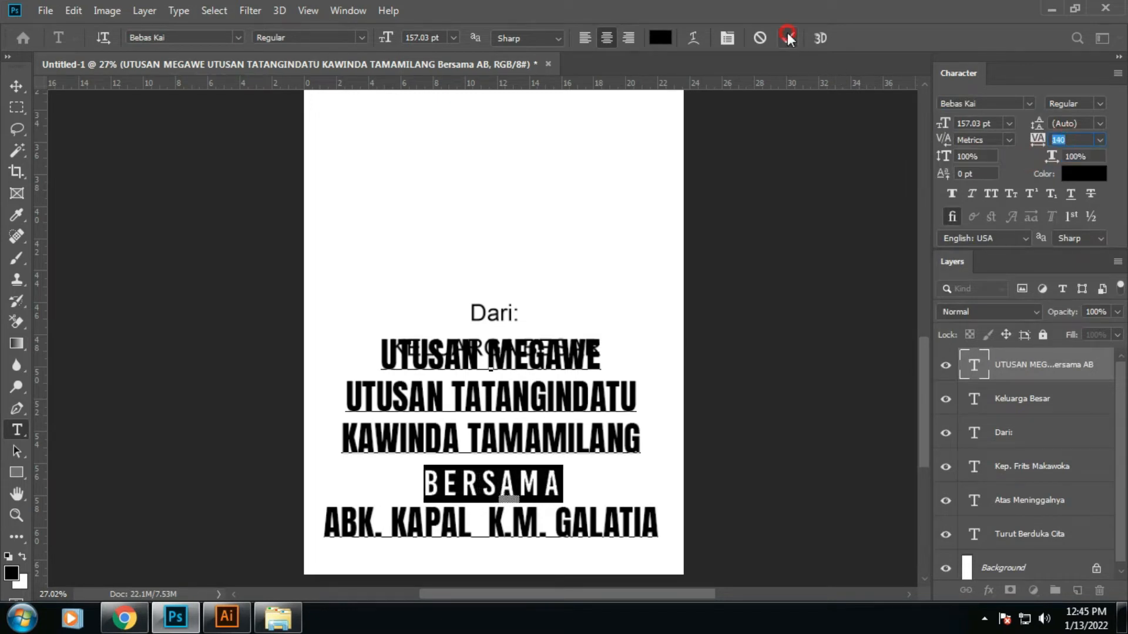
left_click(788, 37)
- Move the "Dari:" and "Keluarga Besar" texts up so they clear the enlarged sender block
key("v")
left_click(767, 293)
left_click_drag(492, 311, 492, 234)
left_click(1032, 402)
left_click_drag(744, 427, 749, 390)
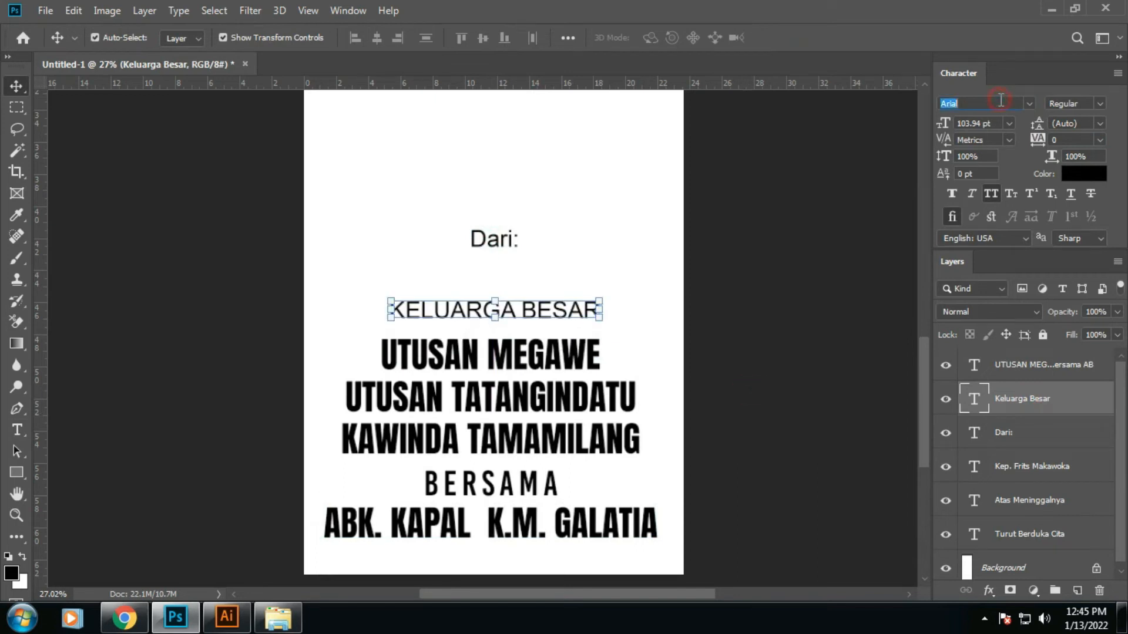
- Set "Keluarga Besar" in the Anton font, enlarge it to about 165 pt and re-centre it above the sender block
left_click(1030, 103)
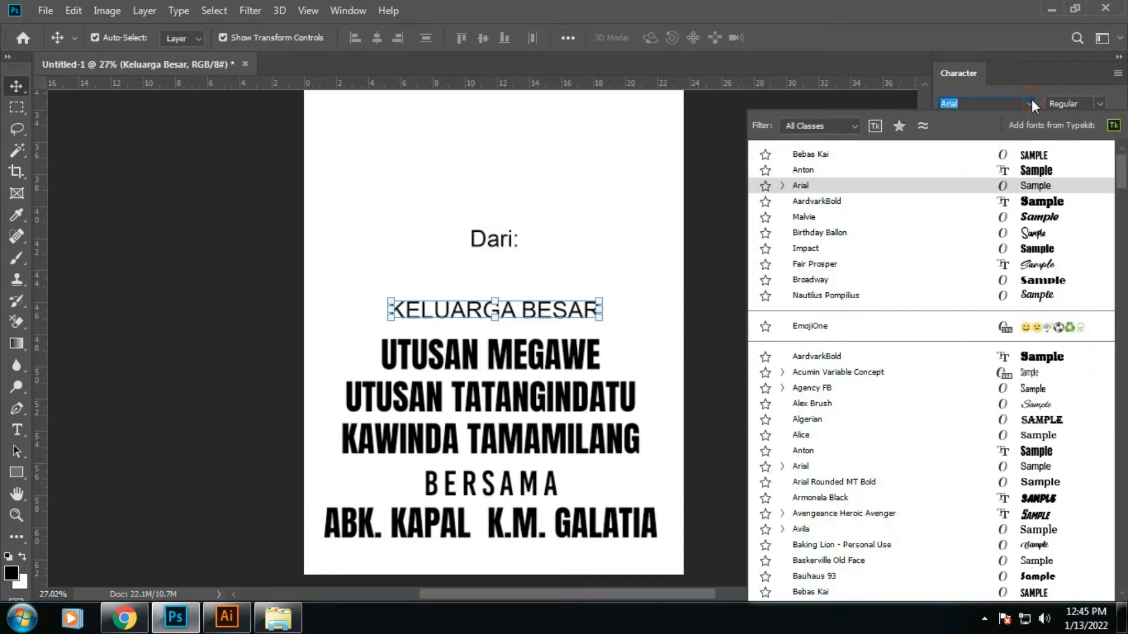
left_click(1037, 171)
left_click_drag(533, 297, 616, 277)
key("Return")
left_click_drag(780, 355, 769, 357)
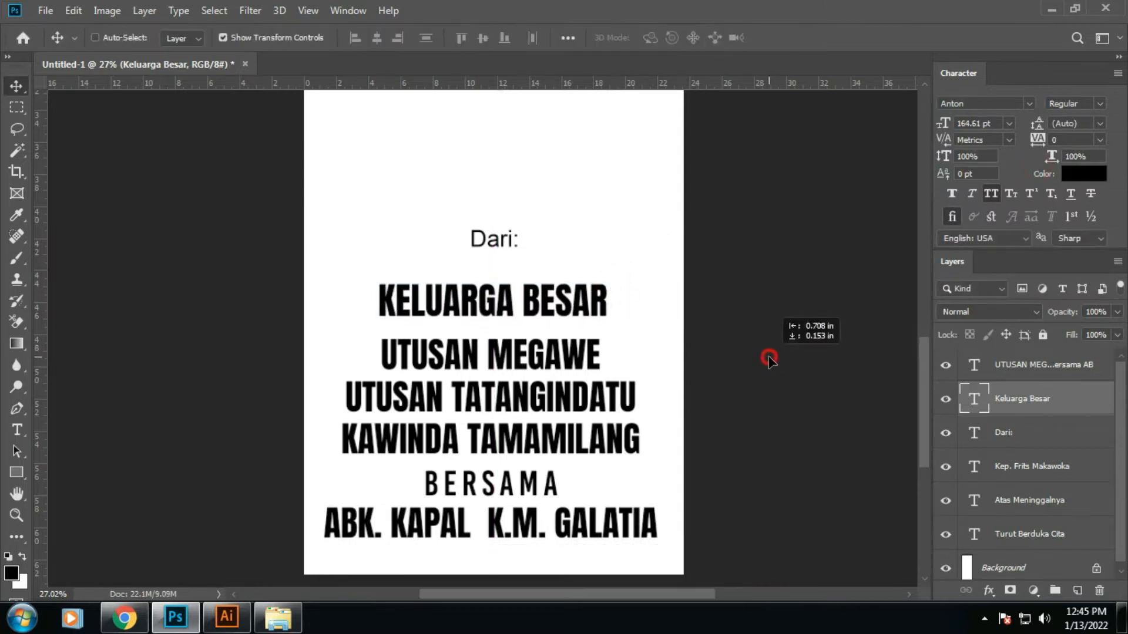
- Turn off all caps for "Keluarga Besar", set it in the Hendangan font and re-centre it above the sender block
left_click(993, 187)
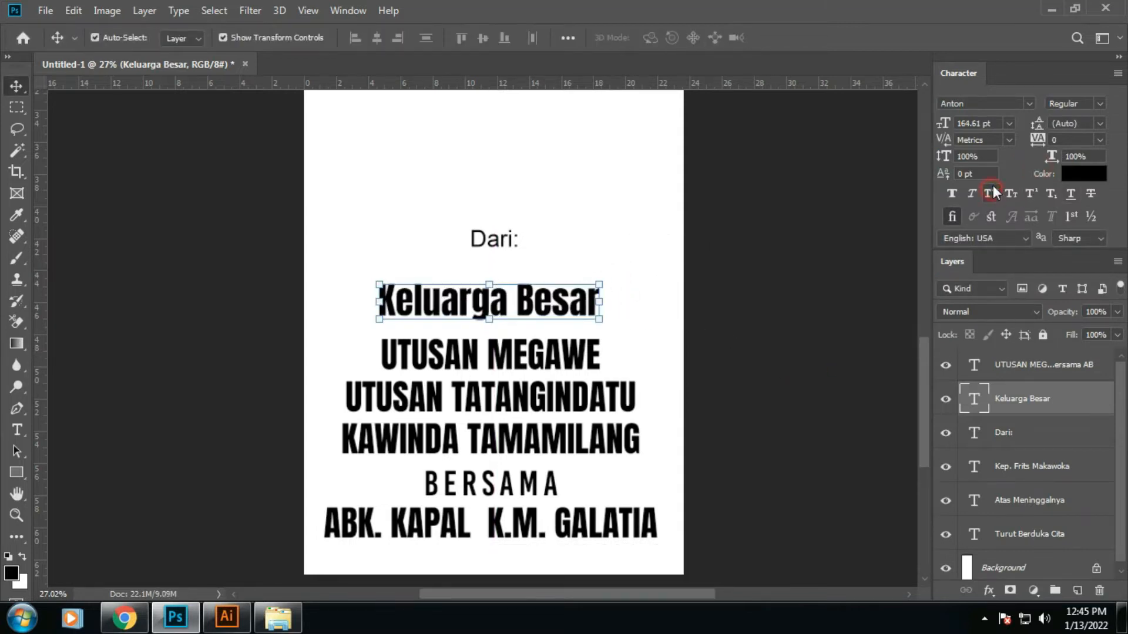
left_click(1028, 104)
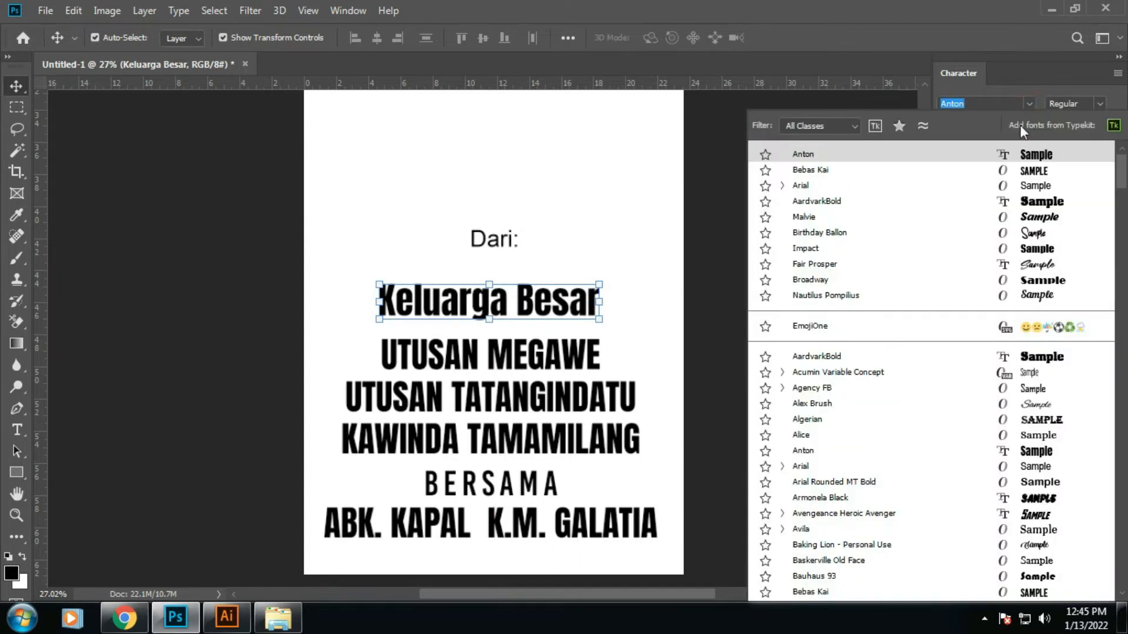
scroll(1048, 423, "down", 10)
left_click(1050, 426)
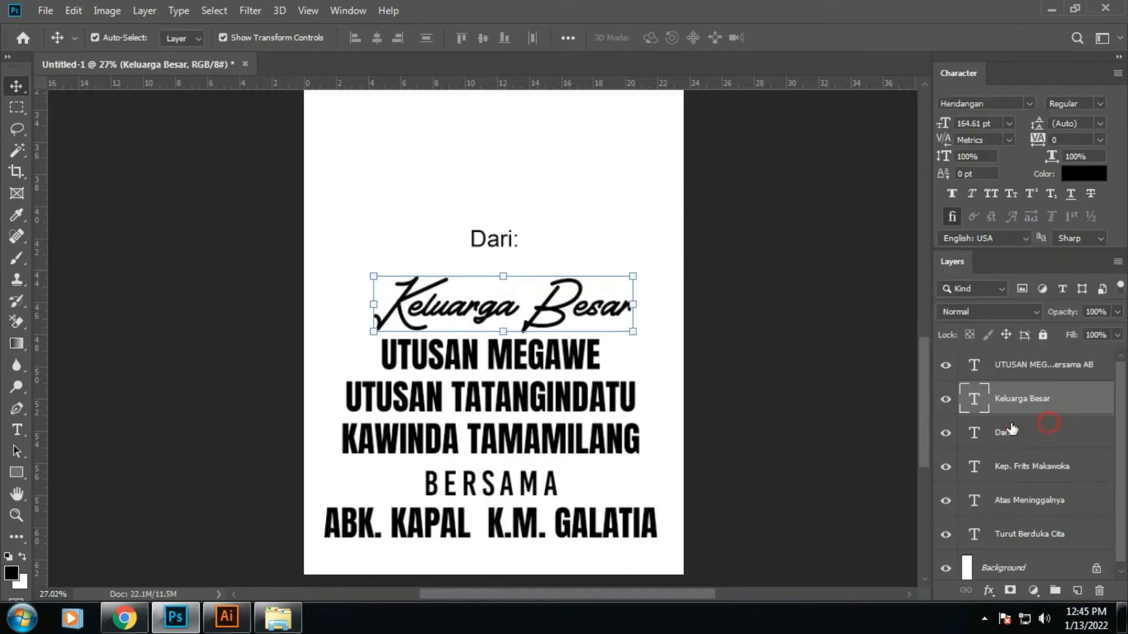
left_click_drag(741, 366, 723, 351)
left_click_drag(573, 399, 575, 400)
left_click(713, 401, "ctrl")
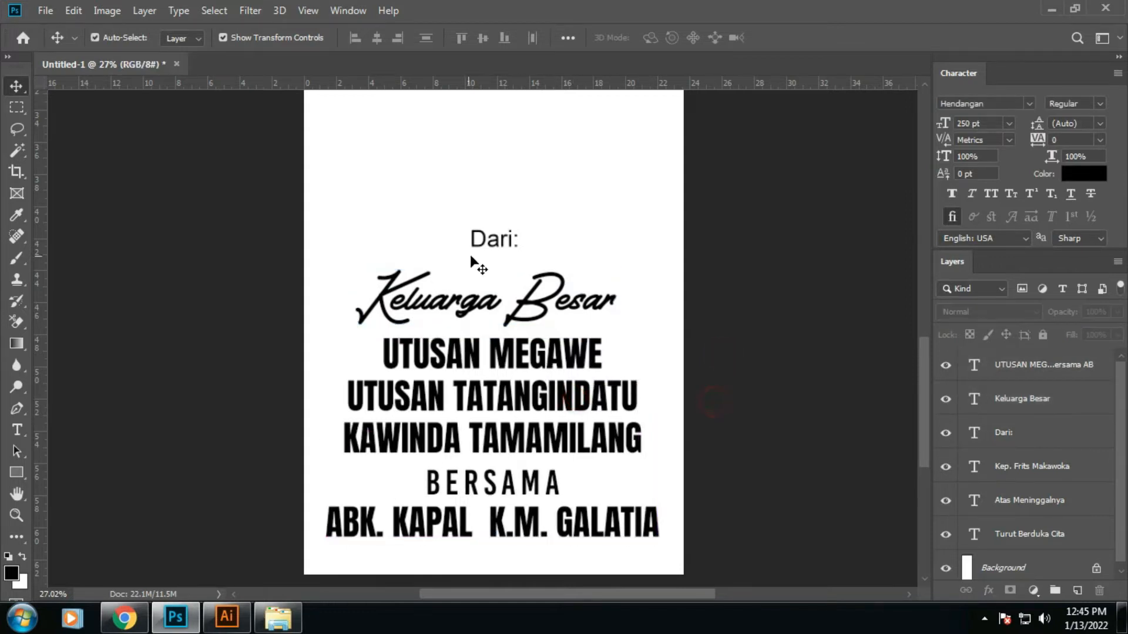
- Select "Dari:", "Keluarga Besar" and the sender block and move them up together, away from the page's bottom edge
left_click(494, 247, "ctrl")
left_click_drag(505, 321, 505, 321)
scroll(501, 323, "down", 6)
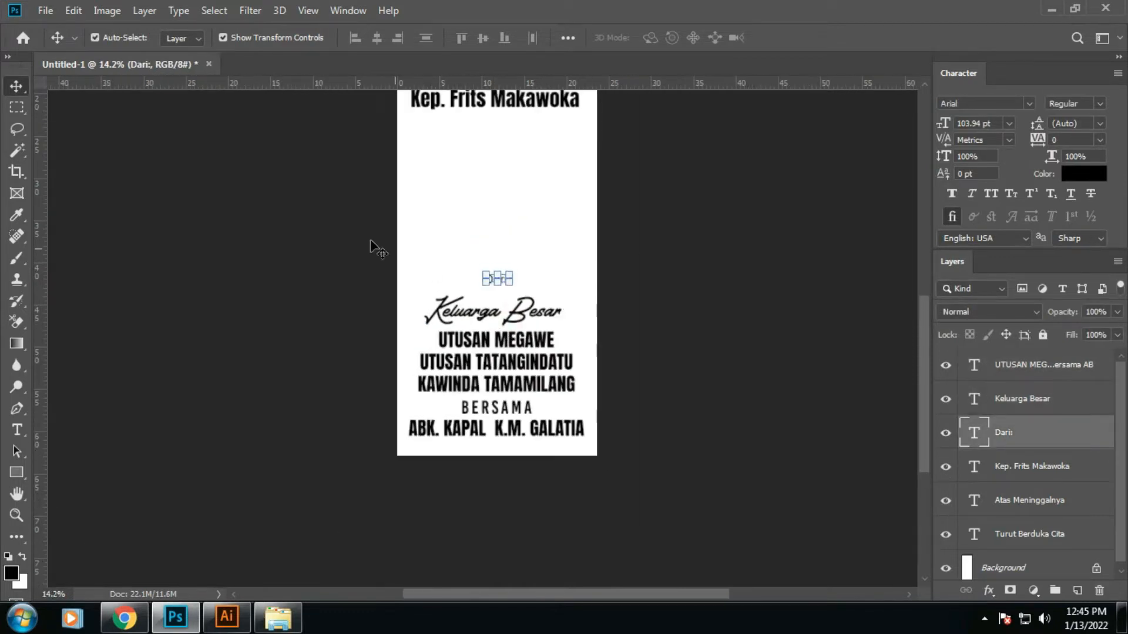
left_click_drag(395, 252, 657, 469)
left_click_drag(685, 421, 683, 397)
left_click(681, 394, "ctrl")
- Set the "Turut Berduka Cita" heading in the Hendangan font and enlarge it to about 301 pt
scroll(485, 381, "down", 5)
scroll(491, 156, "up", 6)
left_click(488, 154, "ctrl")
left_click(1029, 105)
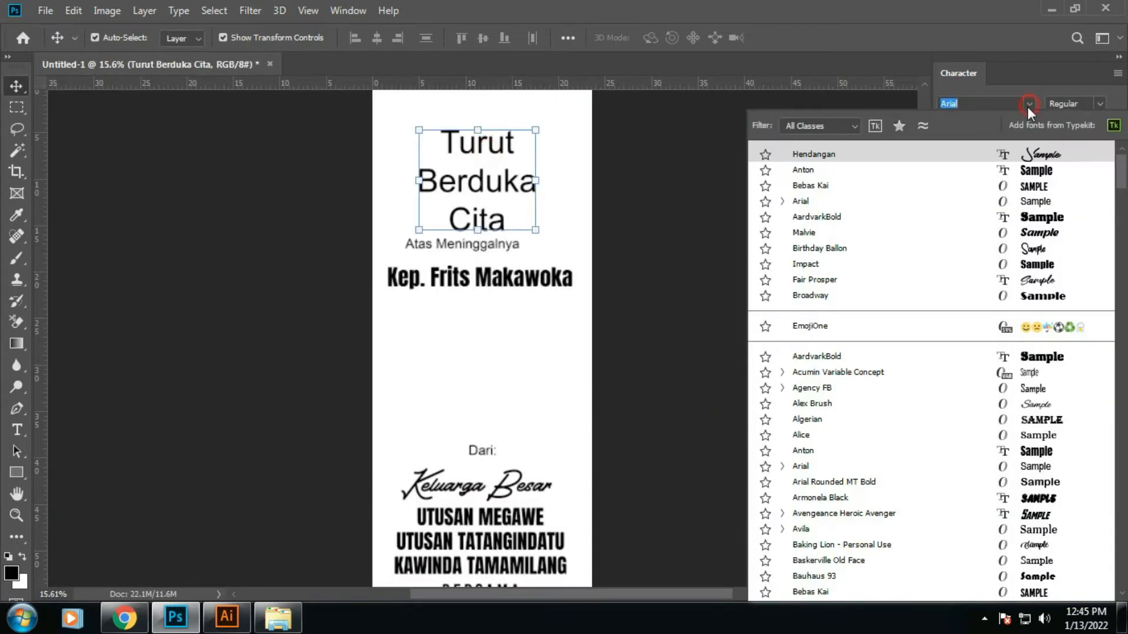
left_click(1033, 155)
left_click_drag(540, 122, 564, 110)
key("Return")
left_click(713, 300)
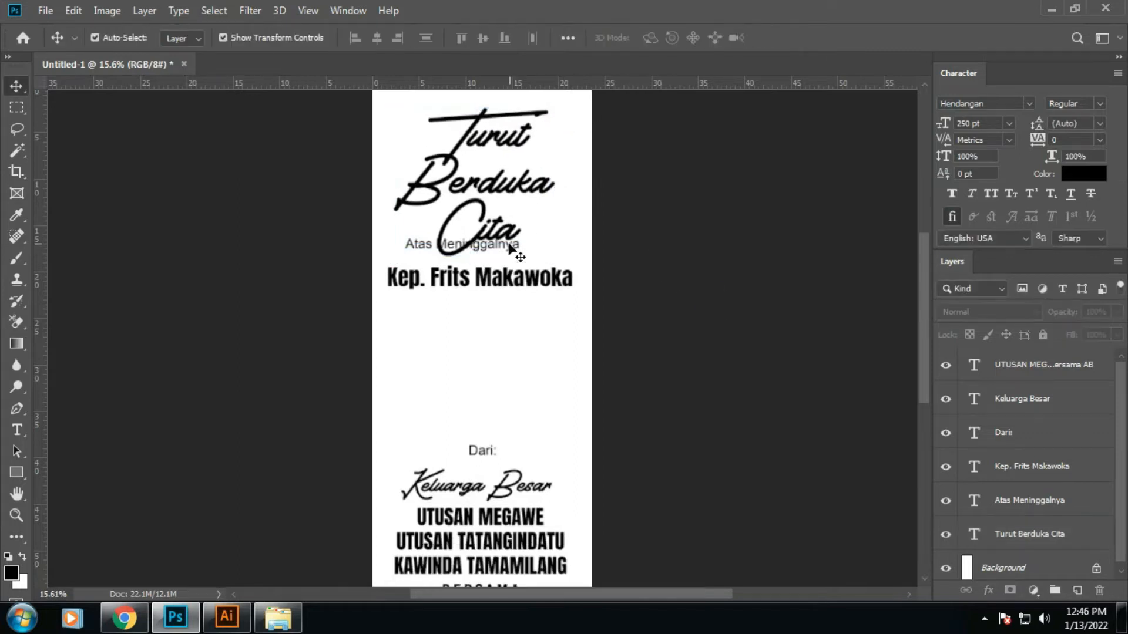
- Select "Atas Meninggalnya" with the deceased's name and move both down below the enlarged heading
left_click(509, 246)
left_click(548, 280, "shift")
left_click_drag(703, 259, 704, 285)
left_click(698, 283)
- Move the "Turut Berduka Cita" heading slightly down and to the left, away from the page's top edge
scroll(488, 272, "down", 4)
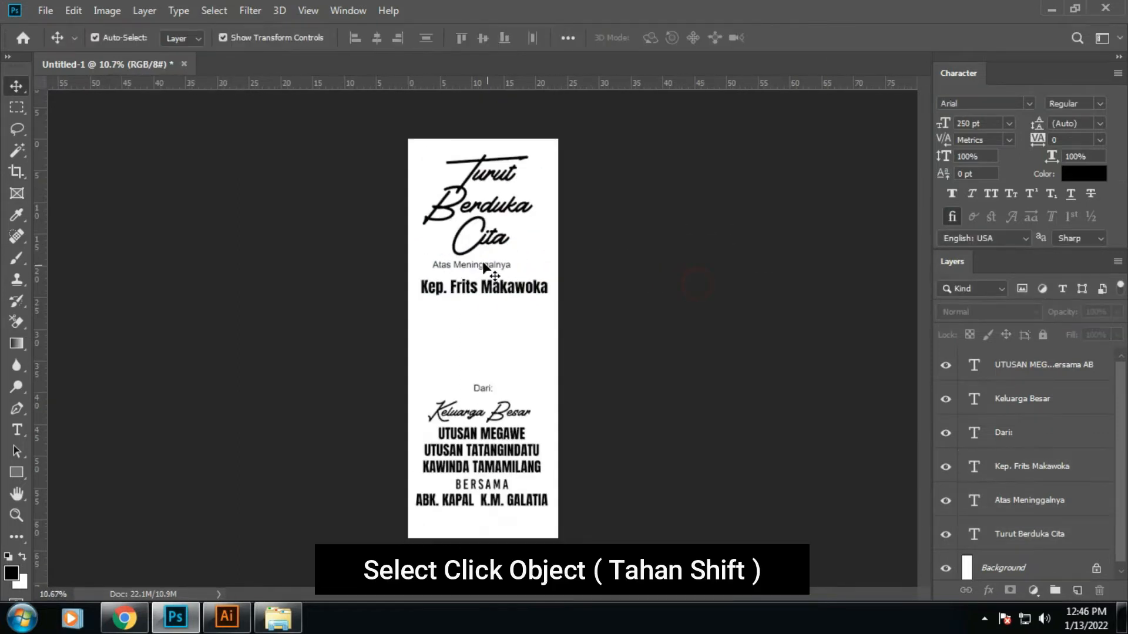
left_click(500, 199)
left_click_drag(736, 232, 741, 238)
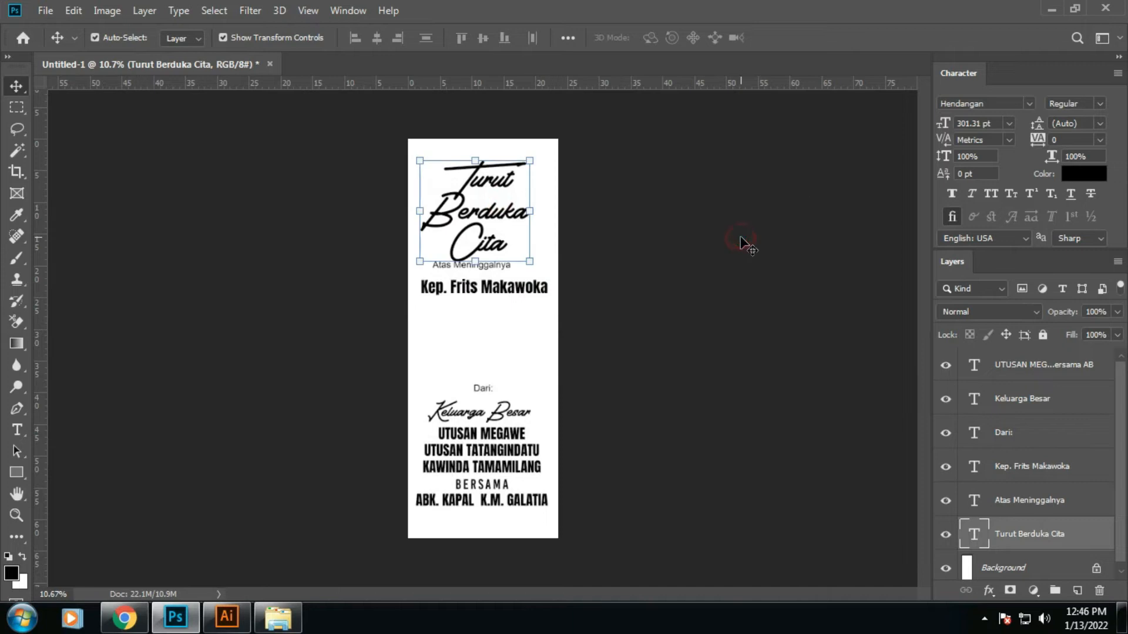
left_click(699, 258)
- Move "Atas Meninggalnya" down to sit centred under the heading, and lower the deceased's name slightly
left_click(506, 266)
left_click_drag(606, 269, 667, 282)
left_click(536, 286)
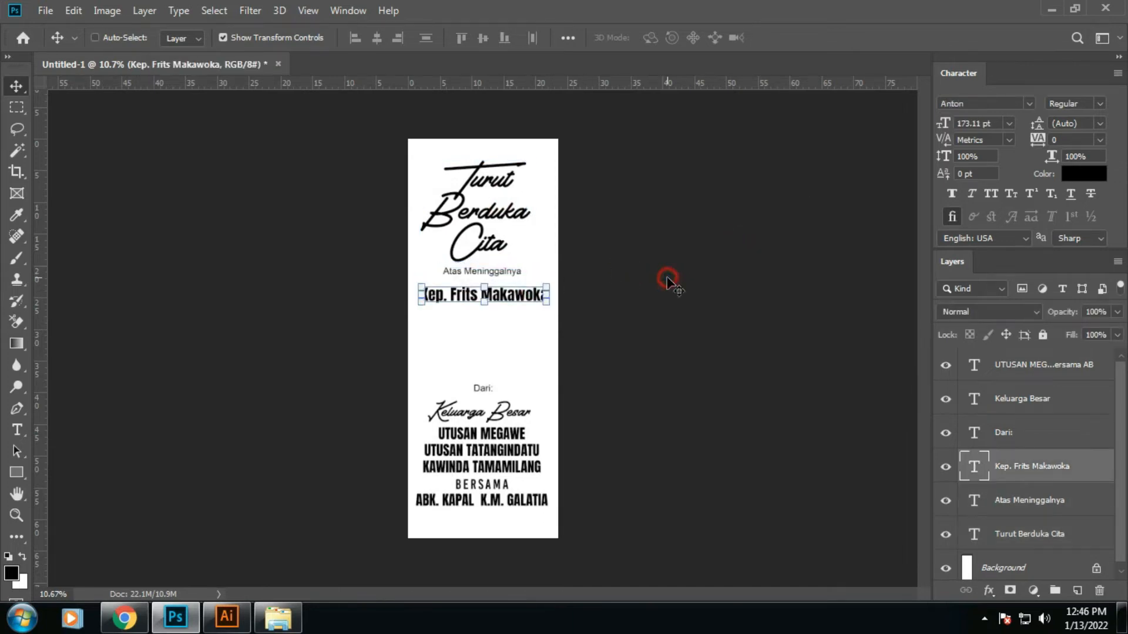
left_click(667, 281, "ctrl")
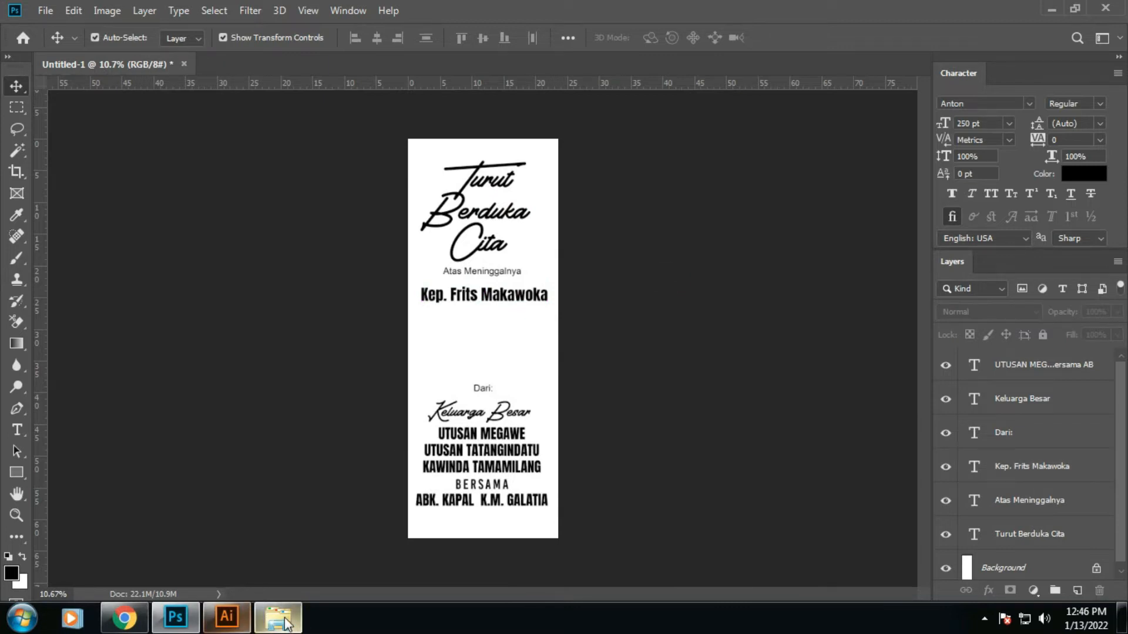
- Select all text layers together with the Background and align their horizontal centres
left_click_drag(411, 170, 604, 516)
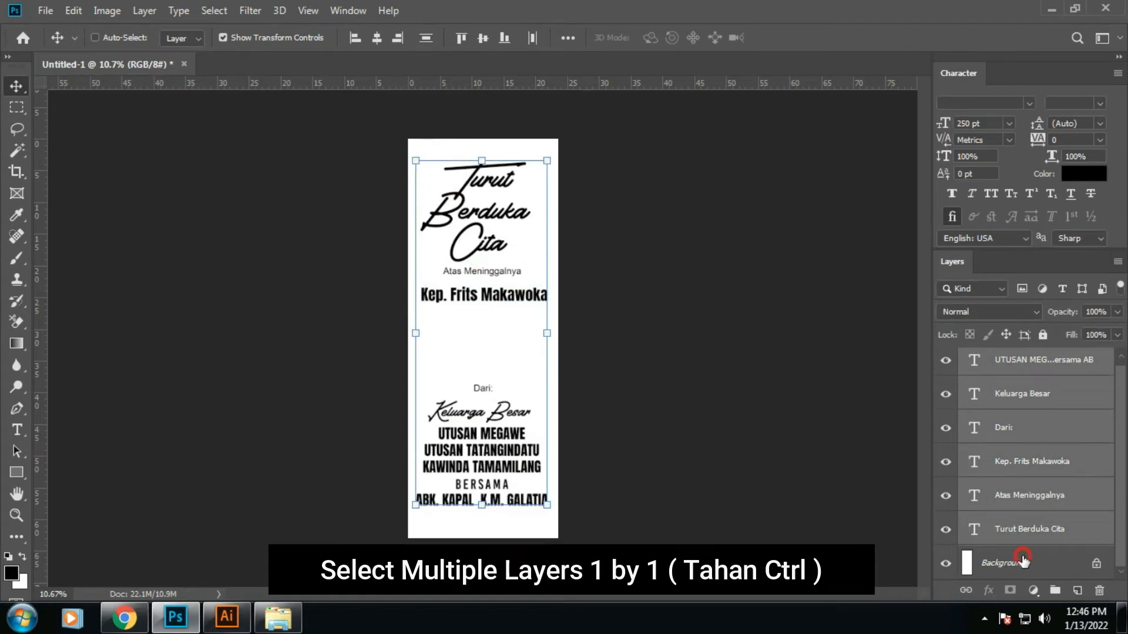
left_click(1018, 576, "ctrl")
left_click(377, 38)
left_click(688, 380)
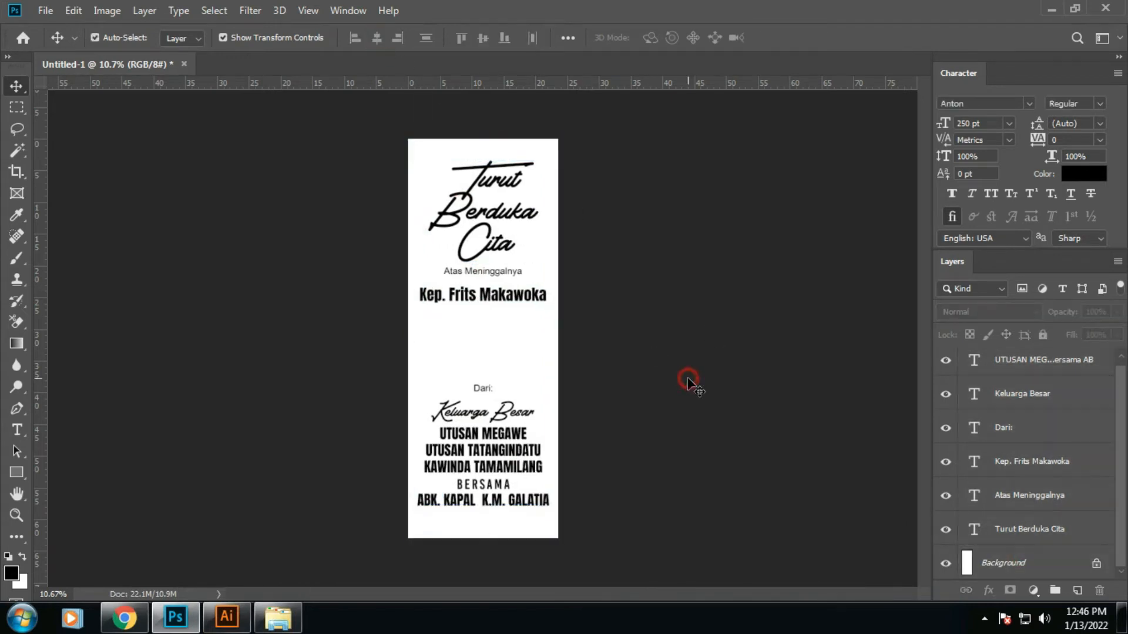
- Set the heading in the Quincho Script PERSONAL USE font and scale it up from its centre to about 504 pt
left_click(494, 245)
left_click(1028, 103)
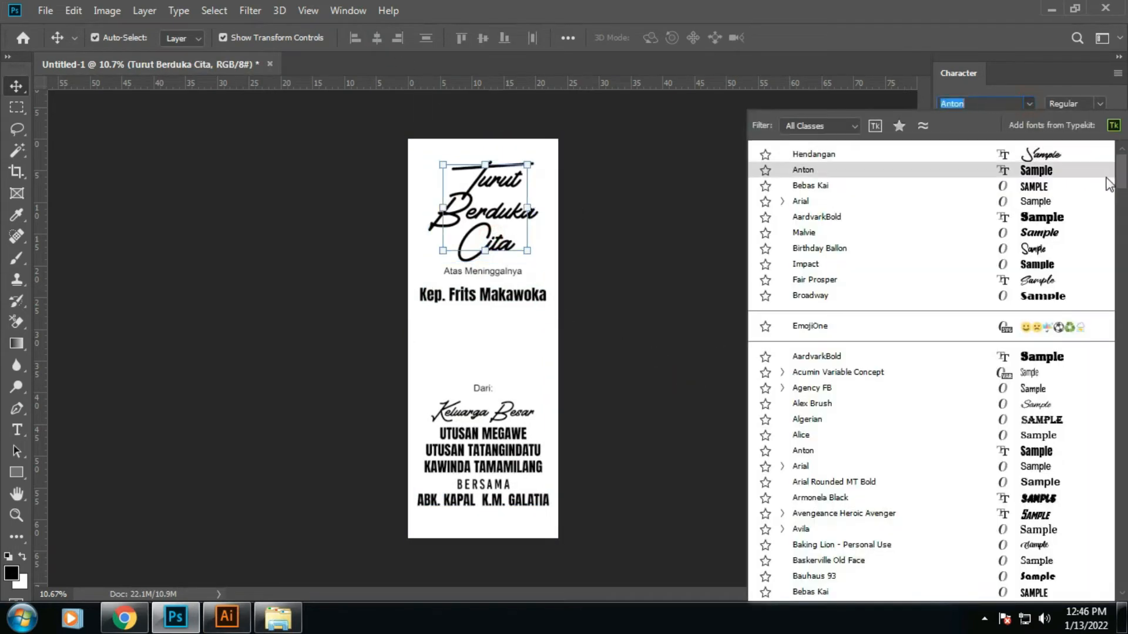
scroll(1031, 352, "down", 15)
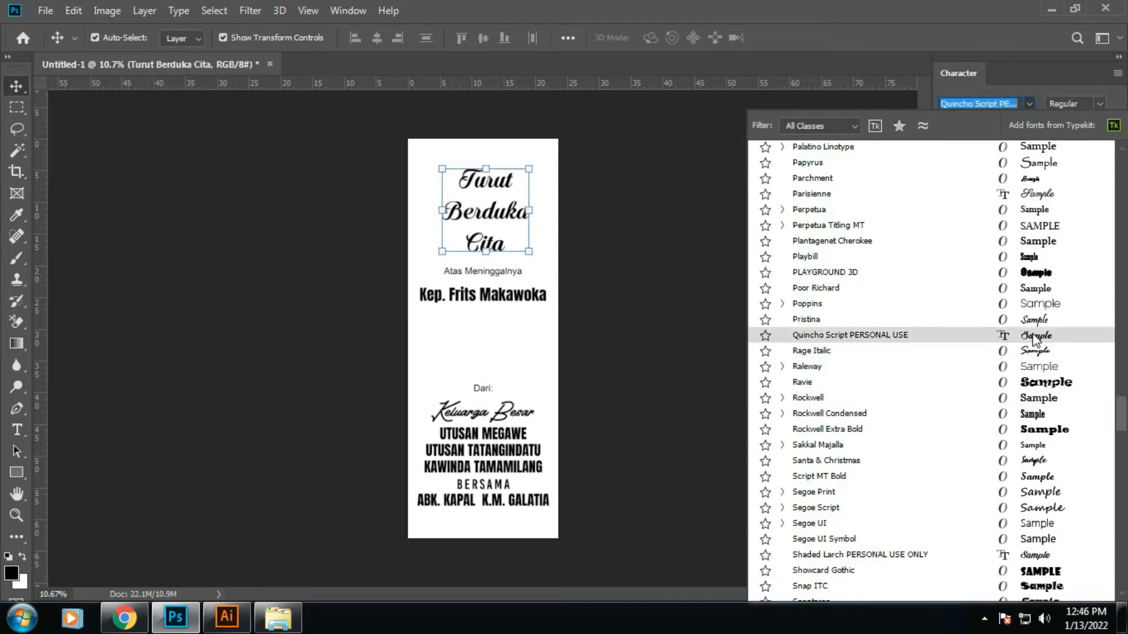
left_click(1032, 336)
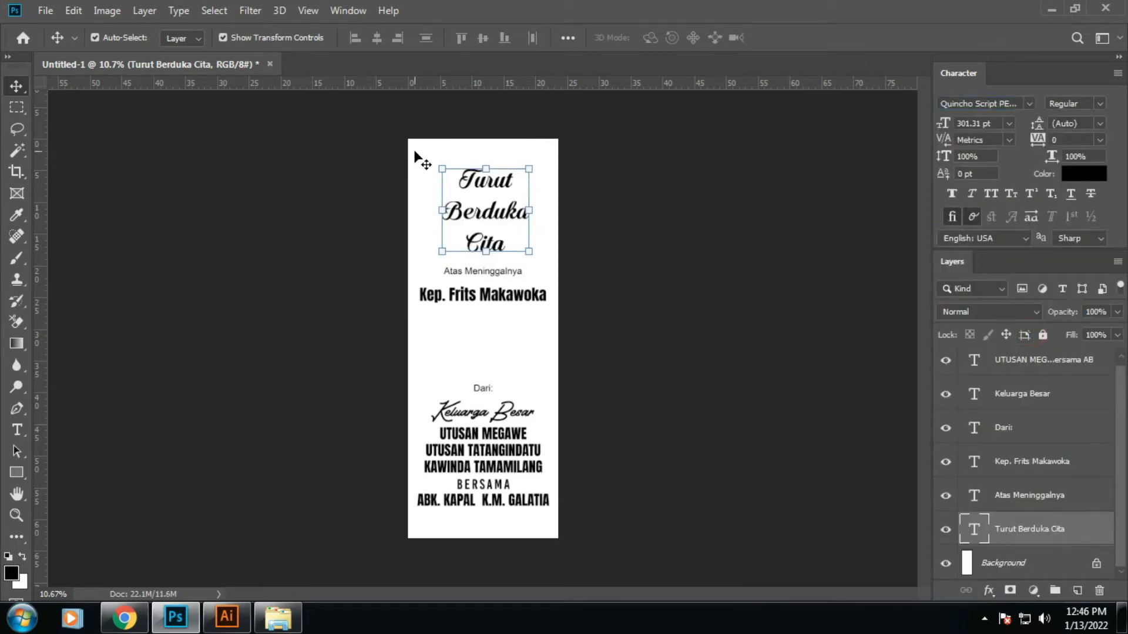
left_click_drag(527, 170, 562, 143)
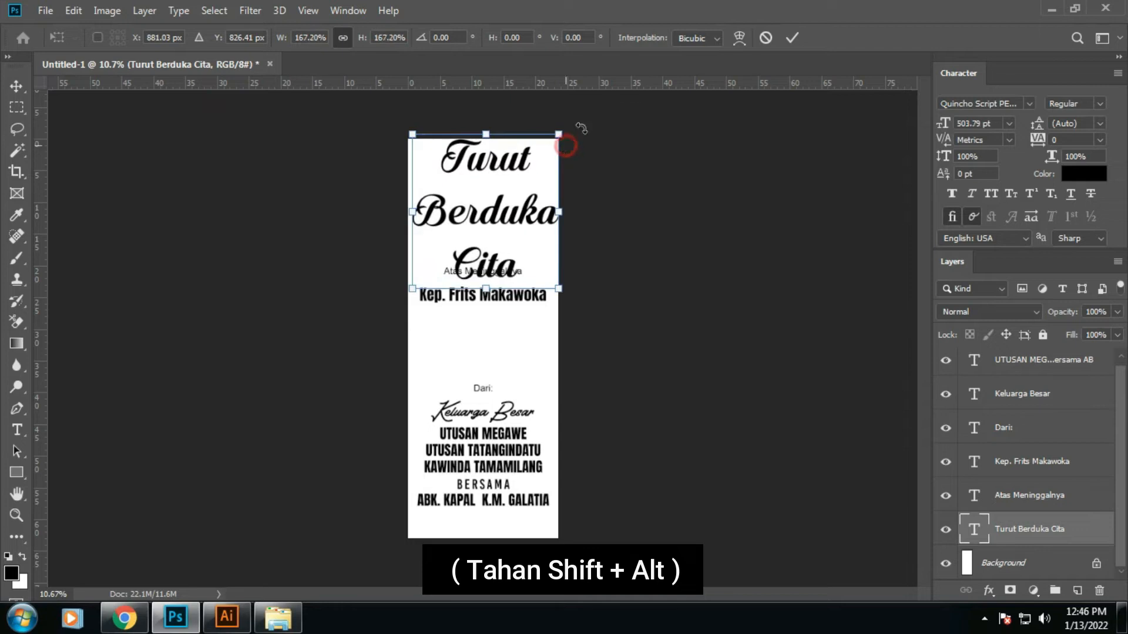
left_click(790, 36)
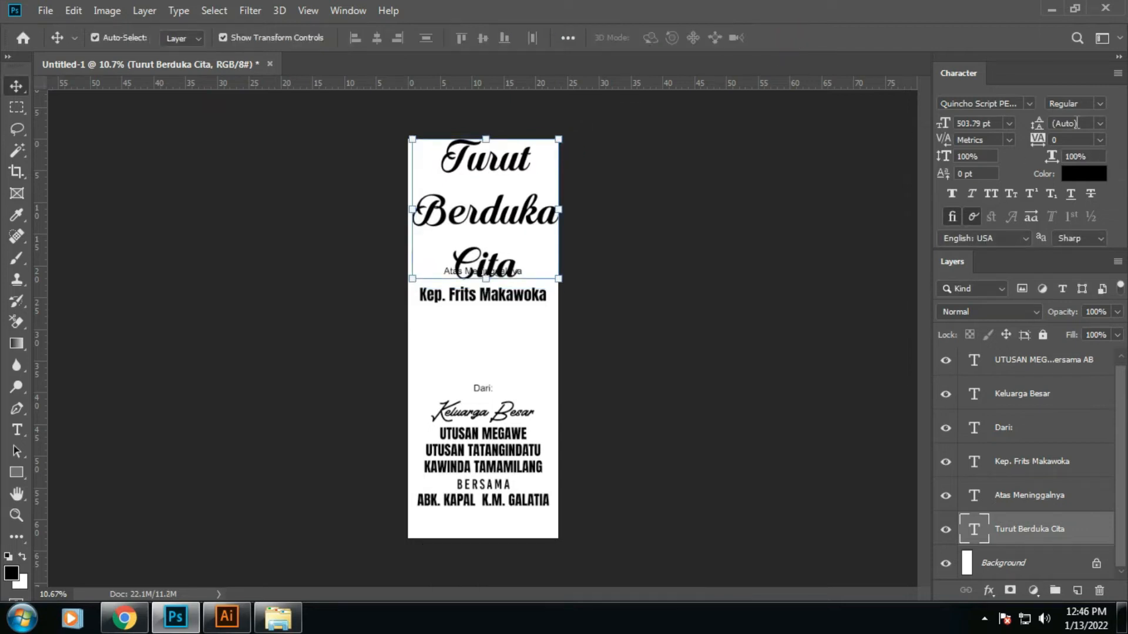
- Set the heading's leading to 400 pt and move it slightly down, fully inside the page
type("400")
key("Return")
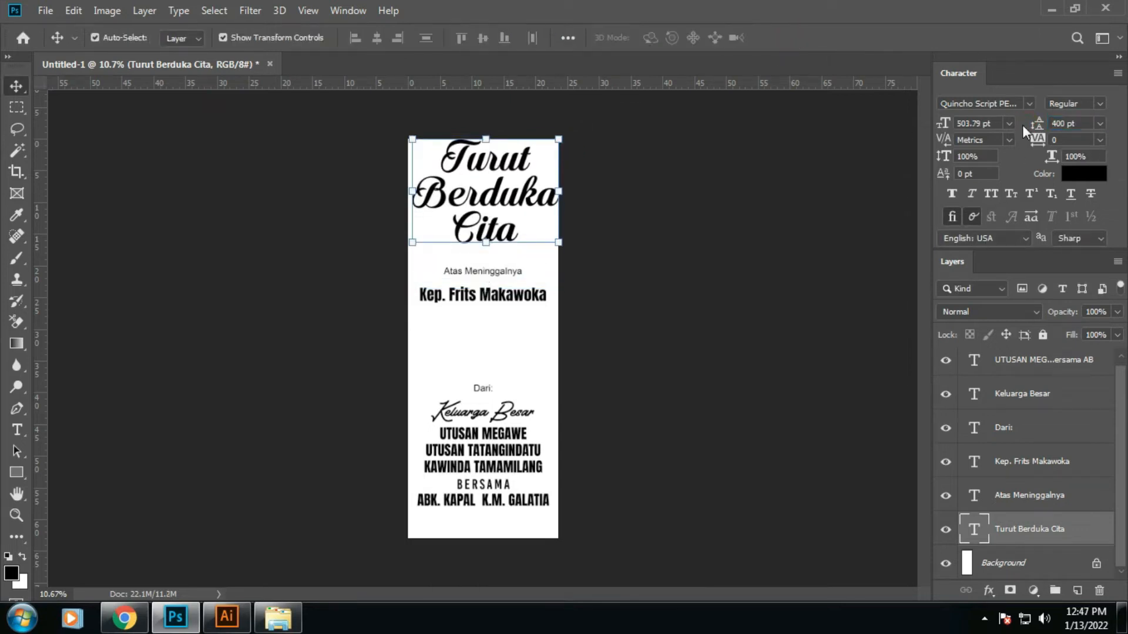
left_click(612, 255, "ctrl")
left_click_drag(612, 255, 614, 252)
- Scale the heading down to about 446 pt and reposition it centred in the upper part of the page
mouse_move(560, 151)
left_mouse_down()
mouse_move(552, 157)
mouse_move(548, 144)
mouse_move(547, 160)
left_mouse_up()
left_click(792, 38)
left_click_drag(642, 295, 644, 282)
- Move "Atas Meninggalnya" up to sit centred just below the heading
scroll(481, 256, "up", 1)
left_click(484, 274, "ctrl")
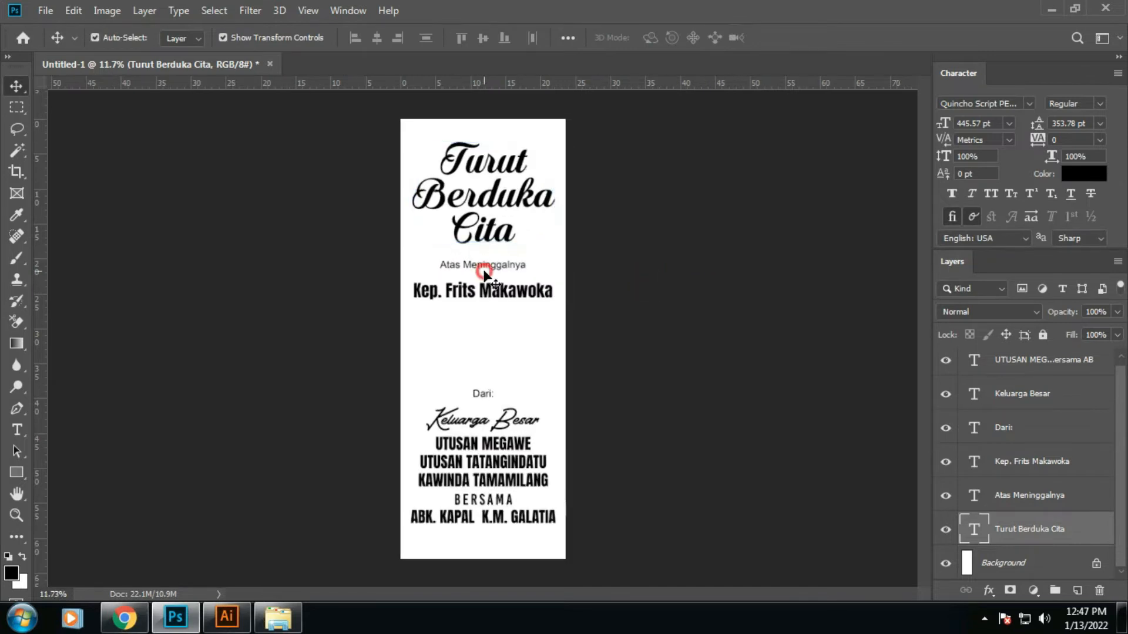
scroll(491, 261, "up", 4)
left_click_drag(492, 262, 646, 272)
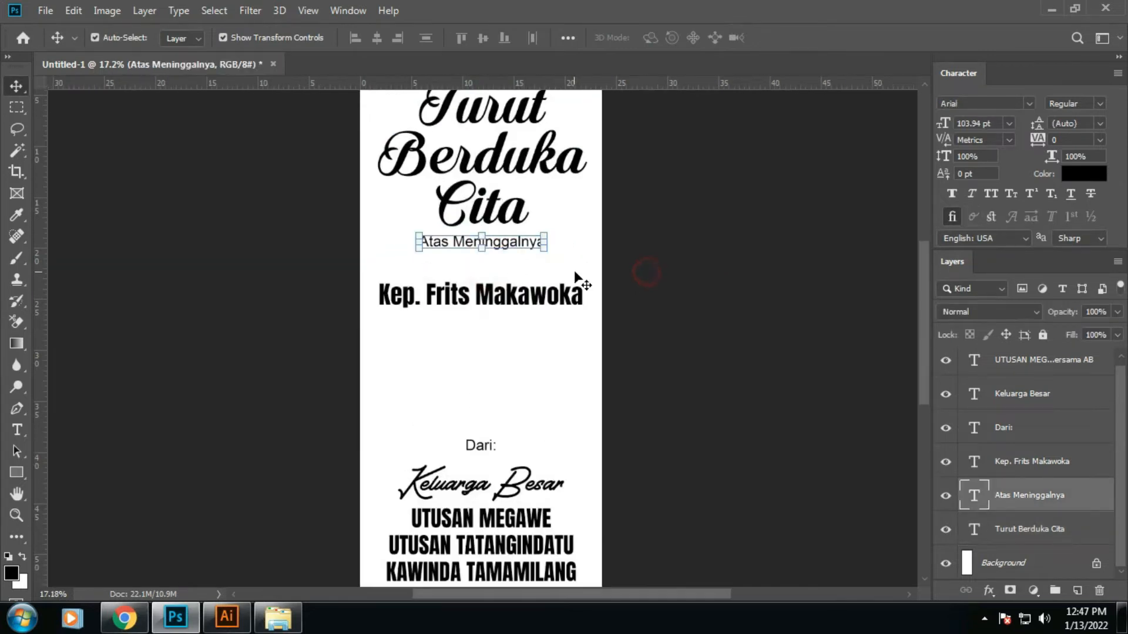
- Move the deceased's name up to sit just below "Atas Meninggalnya"
left_click(533, 292)
left_click_drag(710, 326, 714, 304)
left_click(713, 304)
key("ctrl+0")
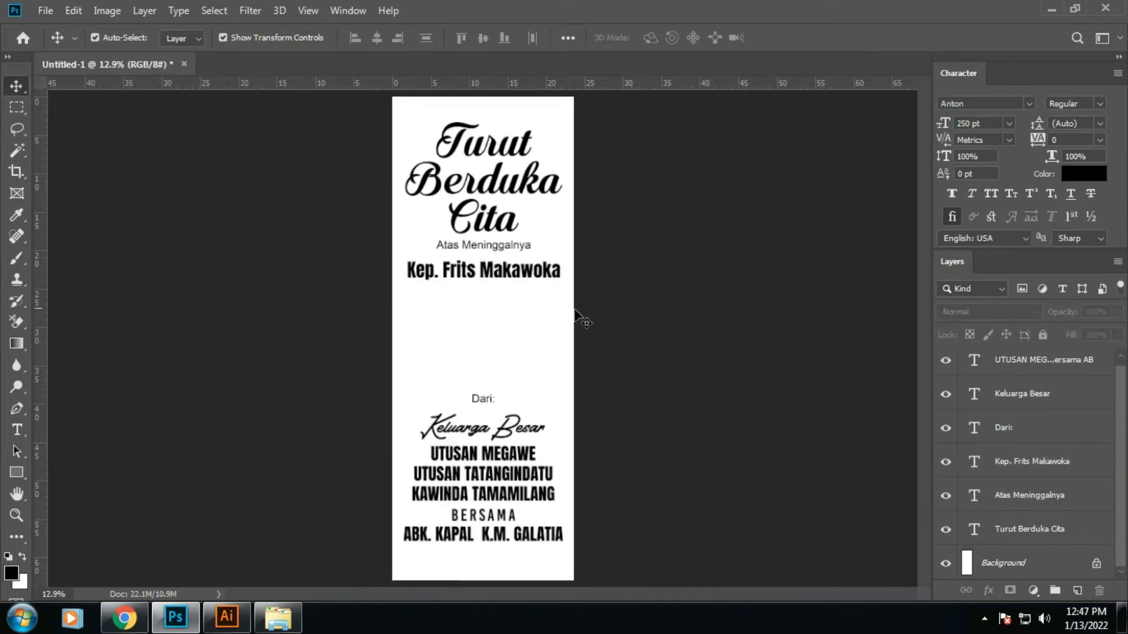
- Nudge the senders' block slightly down, then set "Keluarga Besar" in Harlow Solid Italic and scale it to about 178 pt
left_click(482, 498)
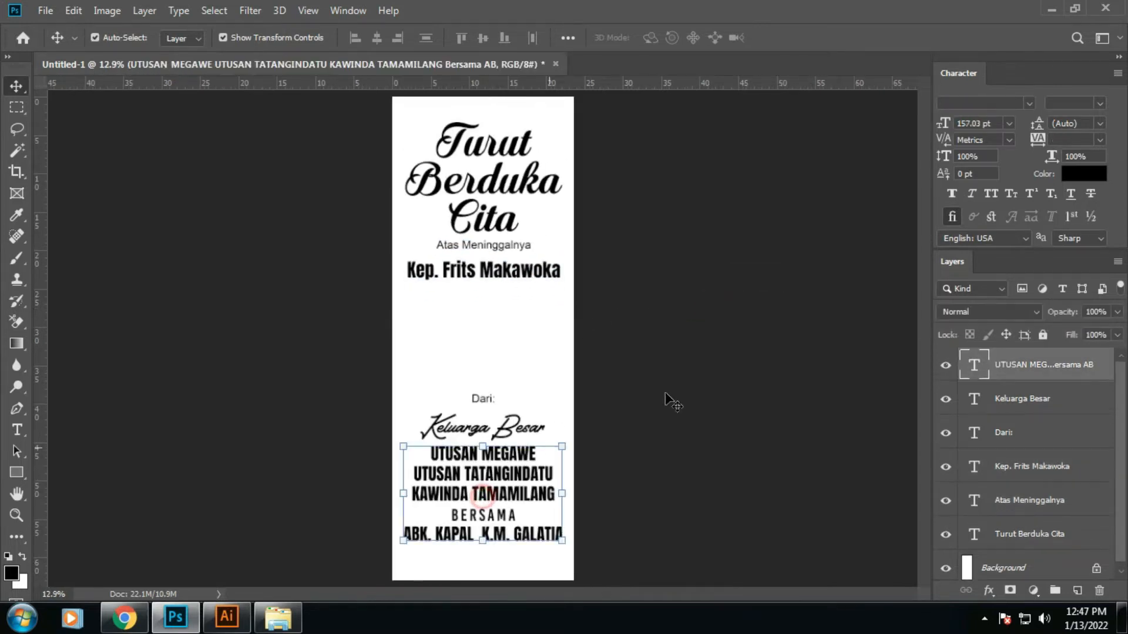
left_click(645, 435)
left_click(479, 428)
key("ctrl")
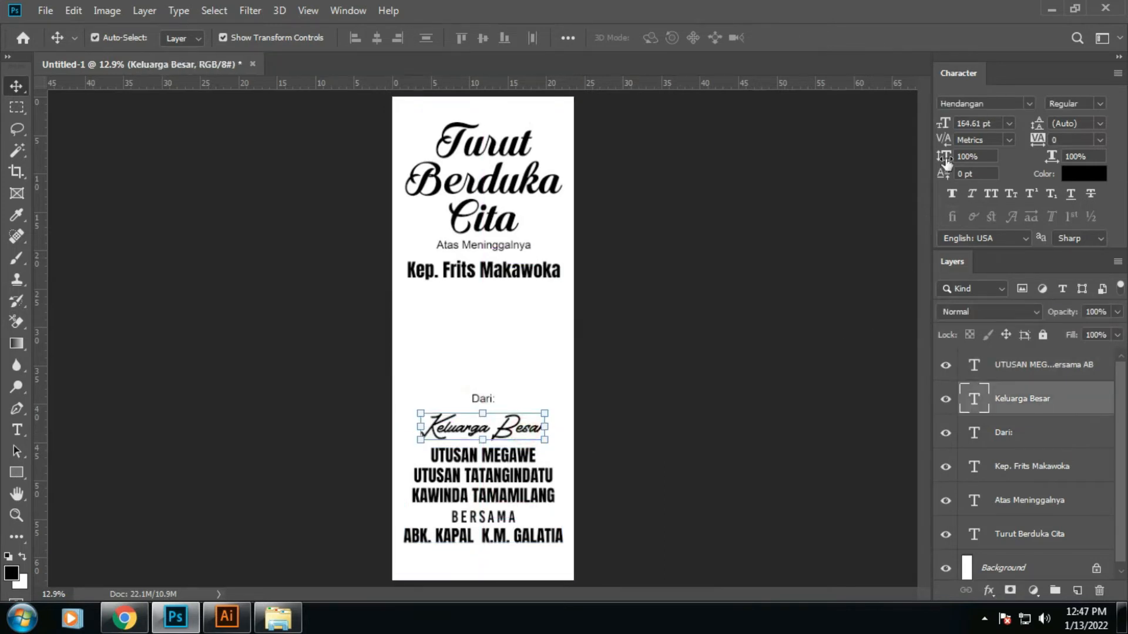
left_click(1029, 104)
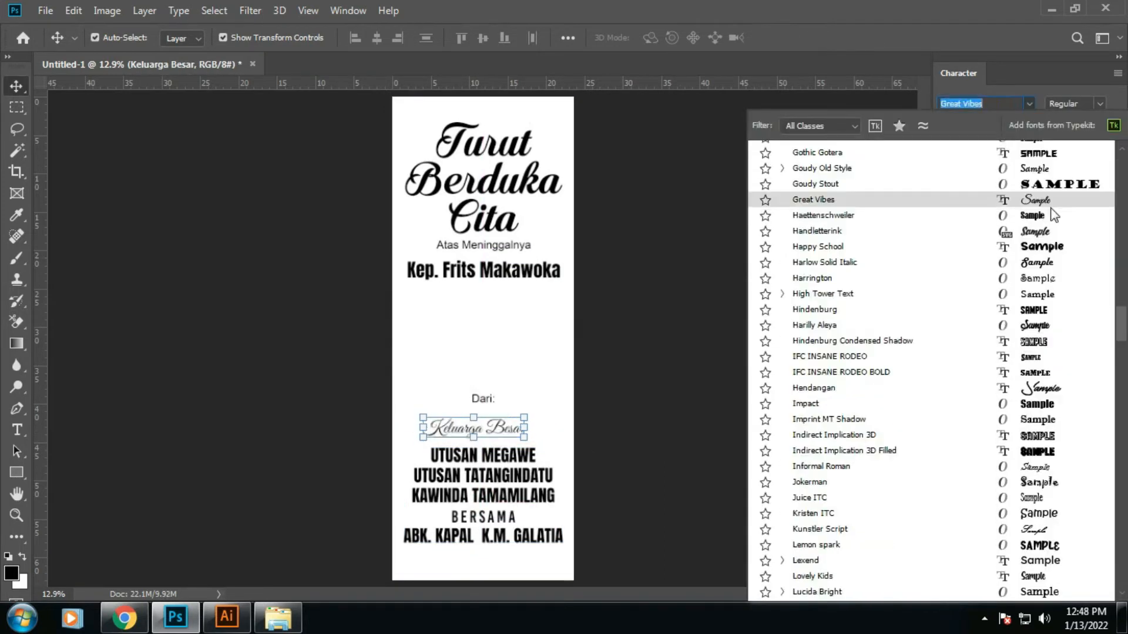
left_click(1043, 265)
left_click(500, 432)
left_click_drag(536, 418, 547, 419)
key("Return")
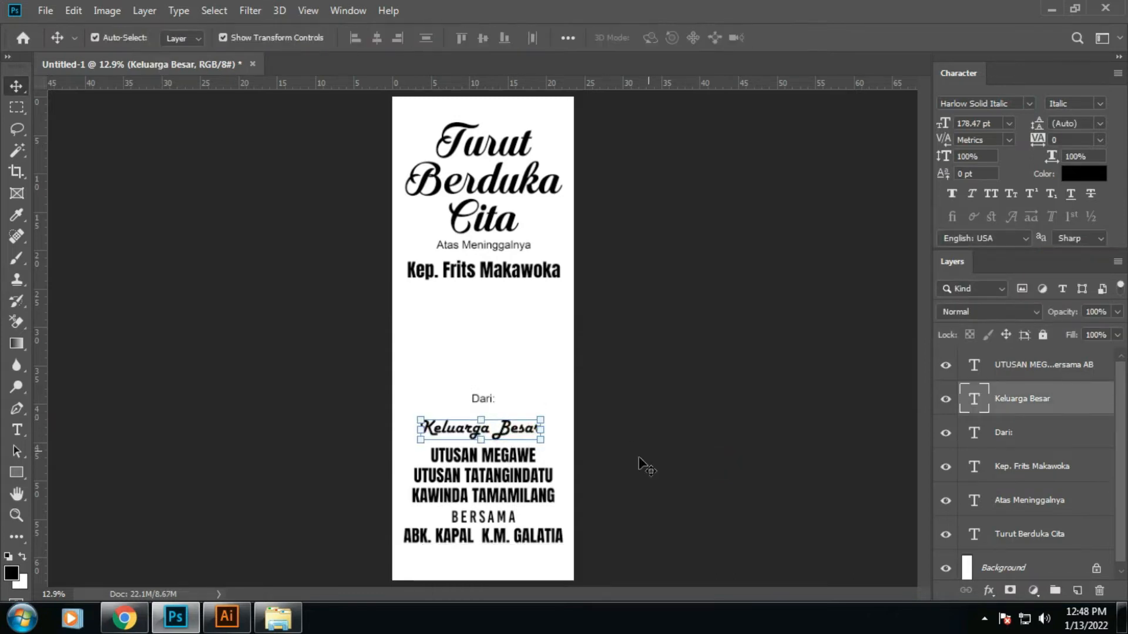
- Reduce the horizontal scale of the senders' last line, "ABK. KAPAL K.M. GALATIA", to about the width of the "KAWINDA TAMAMILANG" line
left_click(639, 470)
left_click(468, 465)
key("ctrl+t")
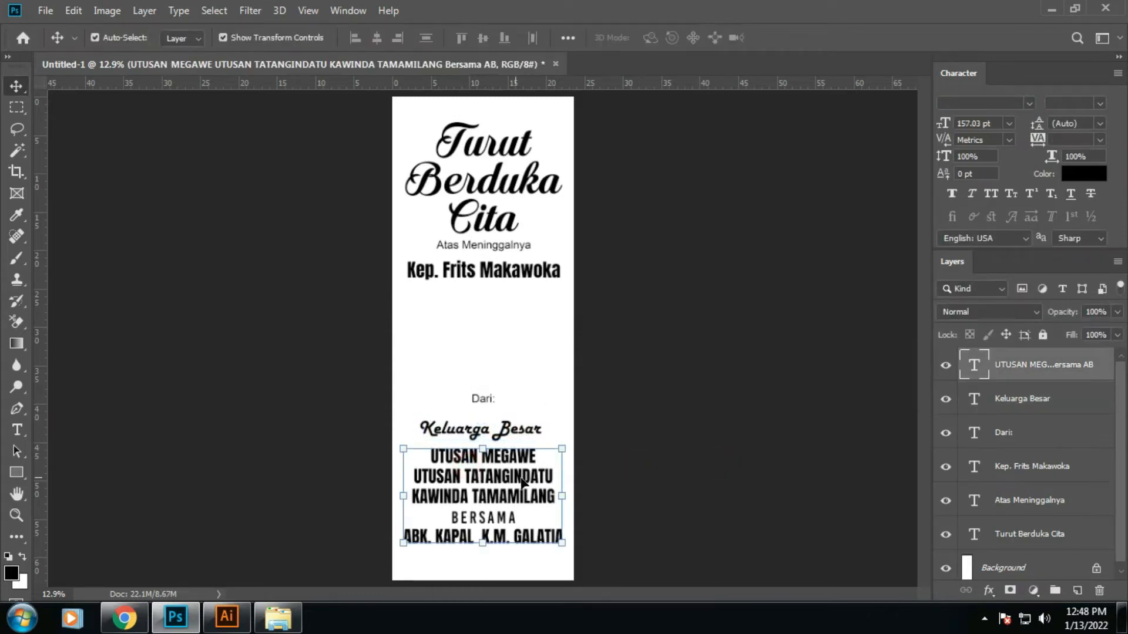
left_click(635, 496)
scroll(500, 583, "up", 2)
scroll(499, 582, "up", 2)
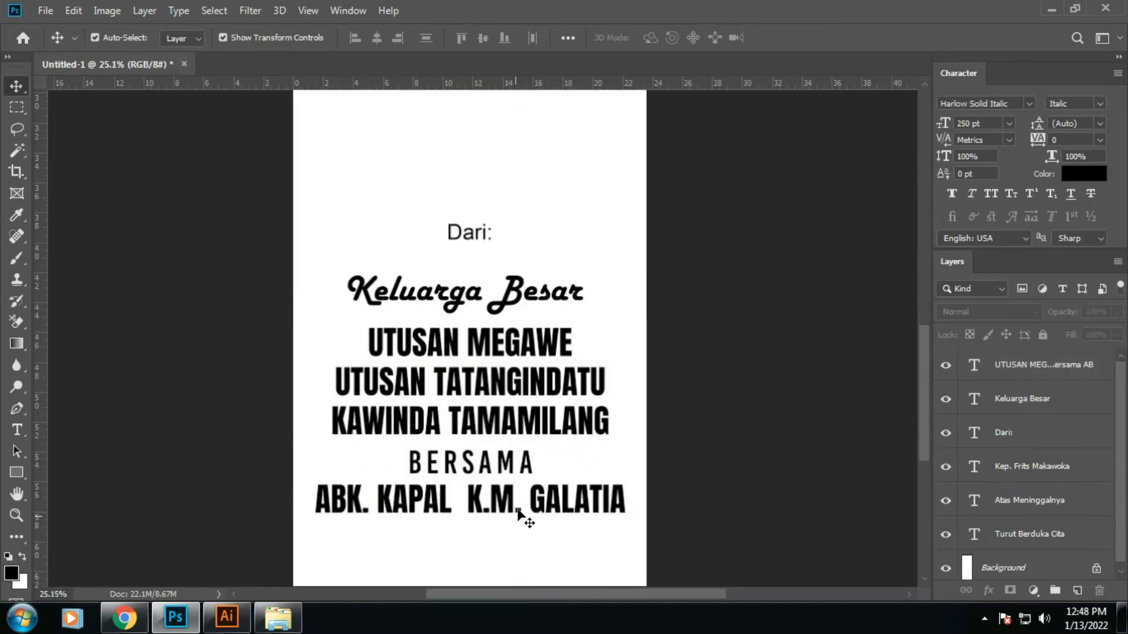
left_click(518, 509)
double_click(975, 370)
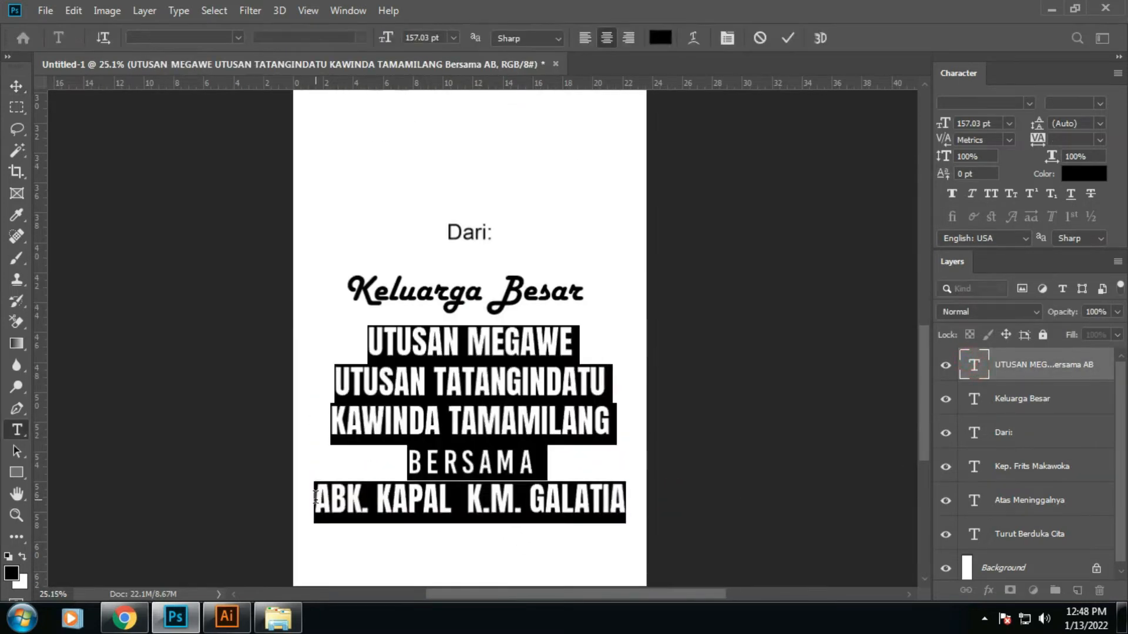
left_click_drag(316, 496, 645, 506)
key("Down")
key("Down")
key("Down")
key("Down")
key("Down")
key("Down")
key("Down")
key("Down")
key("Down")
key("Down")
key("Down")
key("Down")
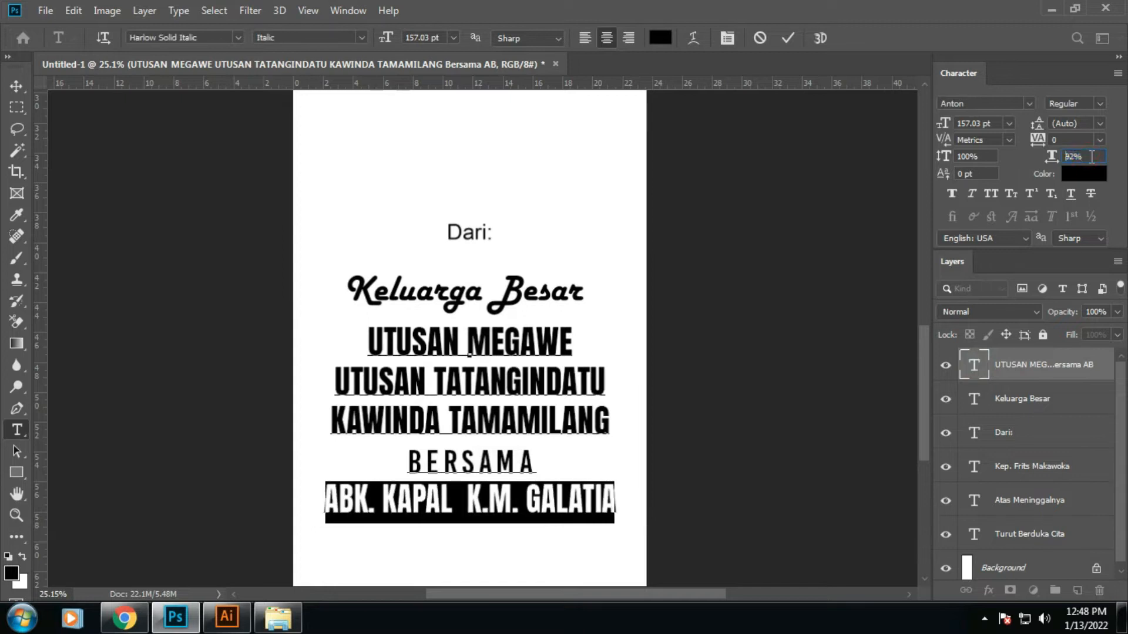
left_click(787, 38)
key("v")
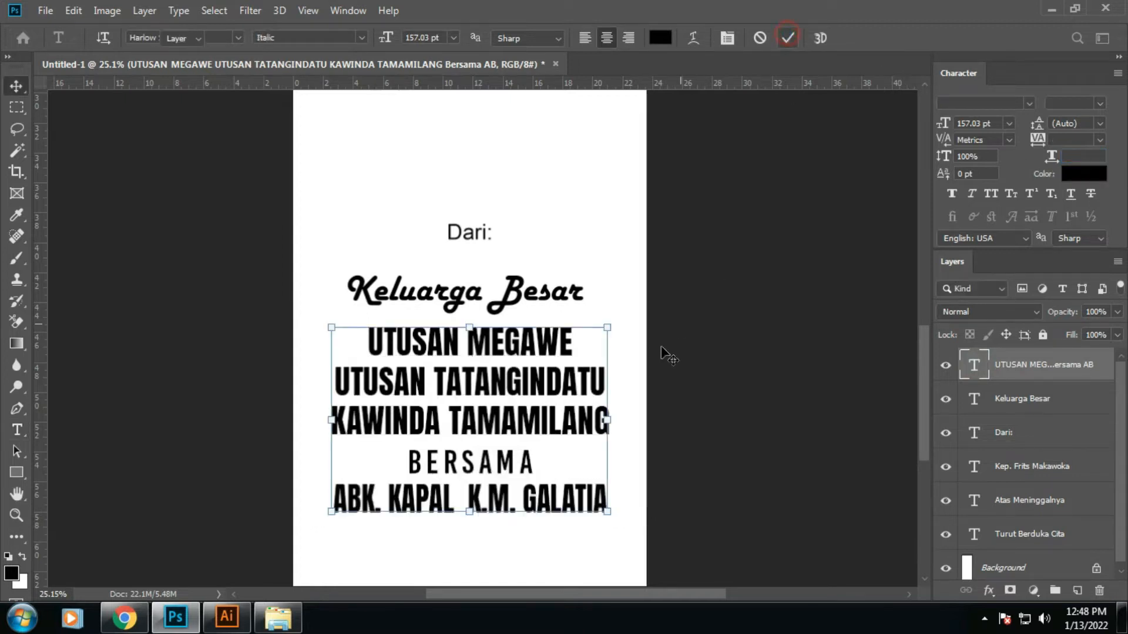
- Scale the senders' block up from its centre to about 166 pt and tighten the spacing of "Keluarga Besar" and "Dari:" above it
key("ctrl+t")
left_click_drag(607, 327, 617, 330)
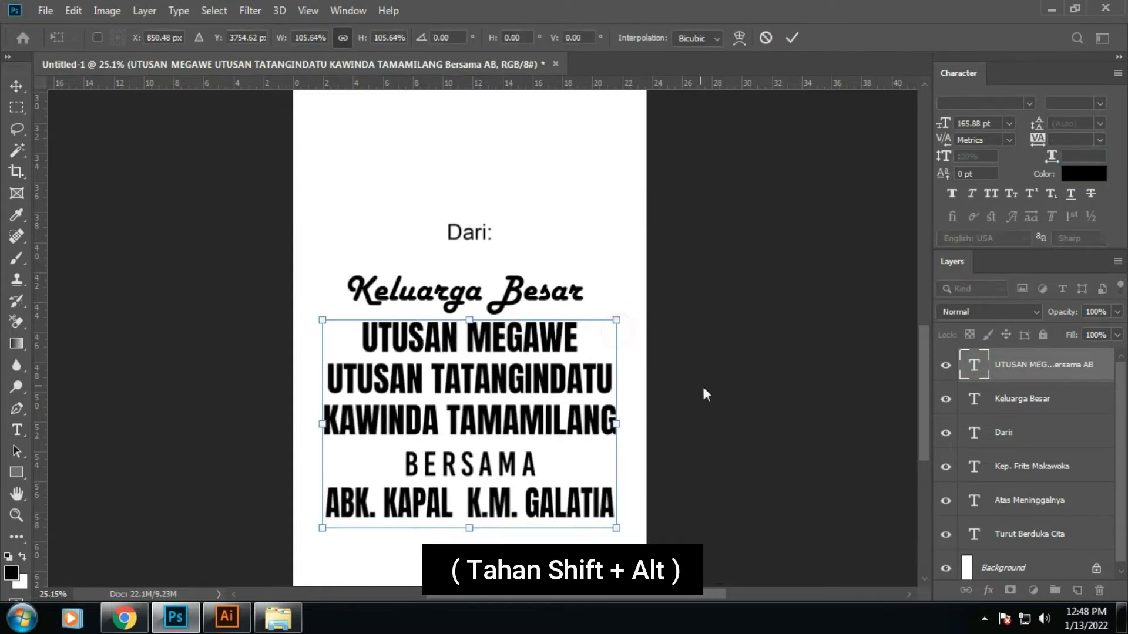
left_click(715, 383)
left_click_drag(552, 310, 552, 300)
left_click(477, 230)
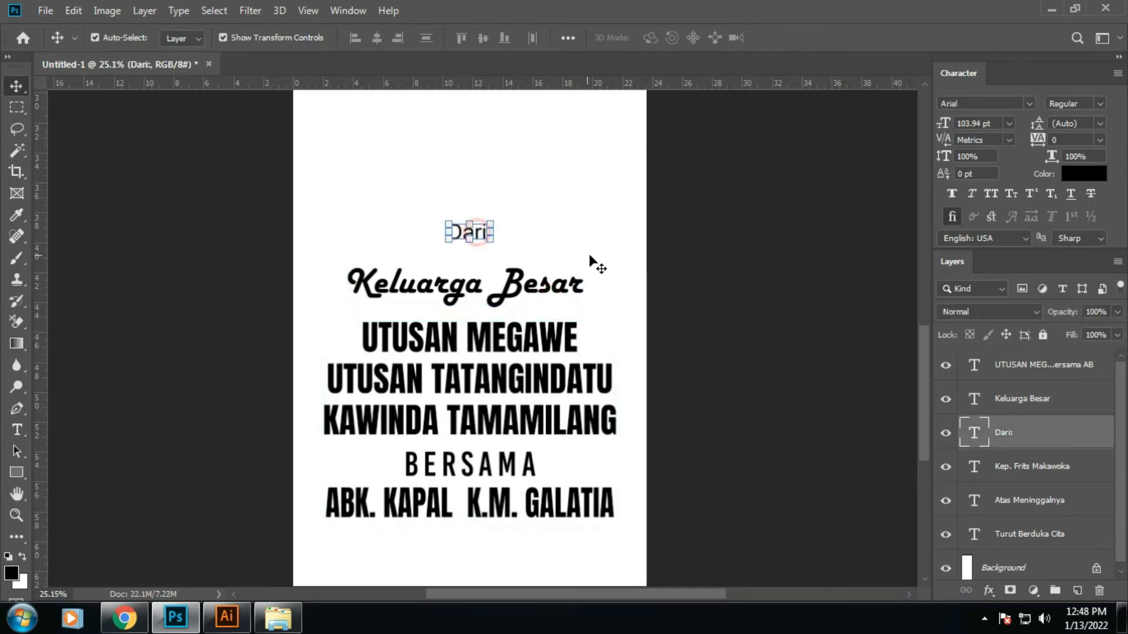
left_click(686, 357)
- Centre the "Dari:", "Keluarga Besar" and senders' text layers horizontally on the Background
scroll(547, 402, "down", 5)
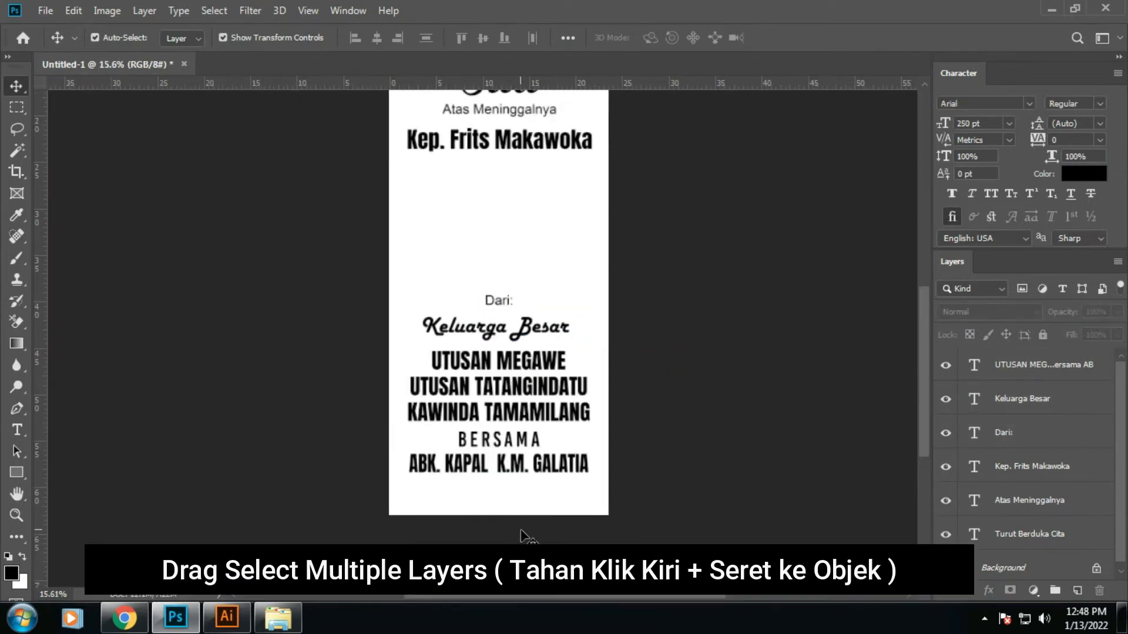
left_click_drag(519, 533, 508, 222)
left_click(1014, 565, "ctrl")
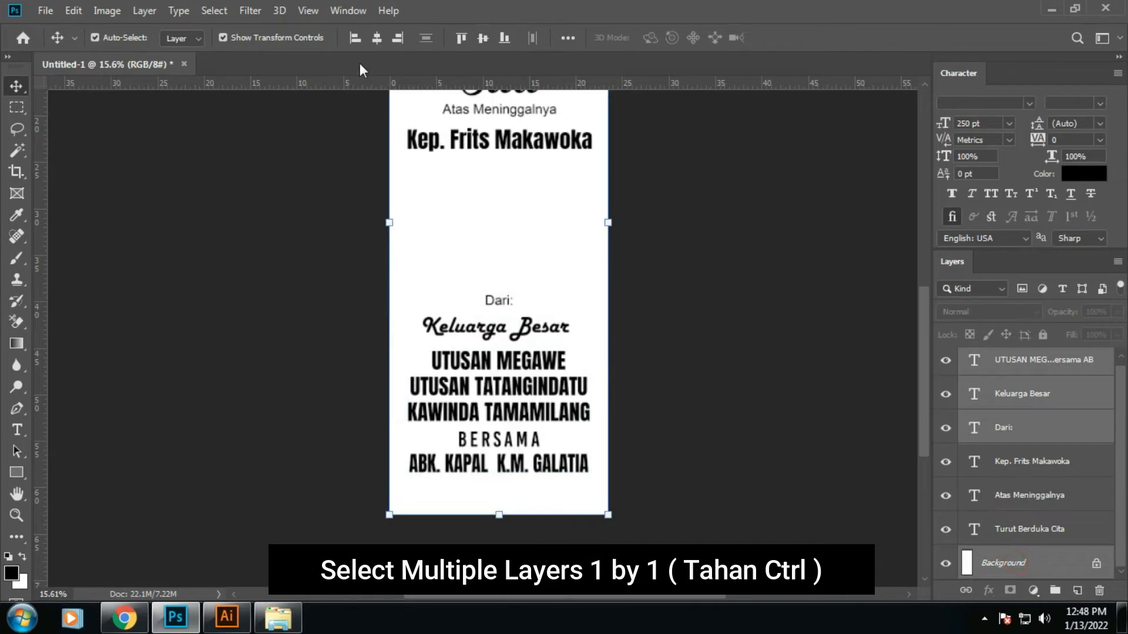
left_click(375, 37)
left_click(685, 360)
- Change the font of "Keluarga Besar" to Bebas Kai and nudge it into place above the senders' block
scroll(531, 367, "up", 2)
left_click(538, 318)
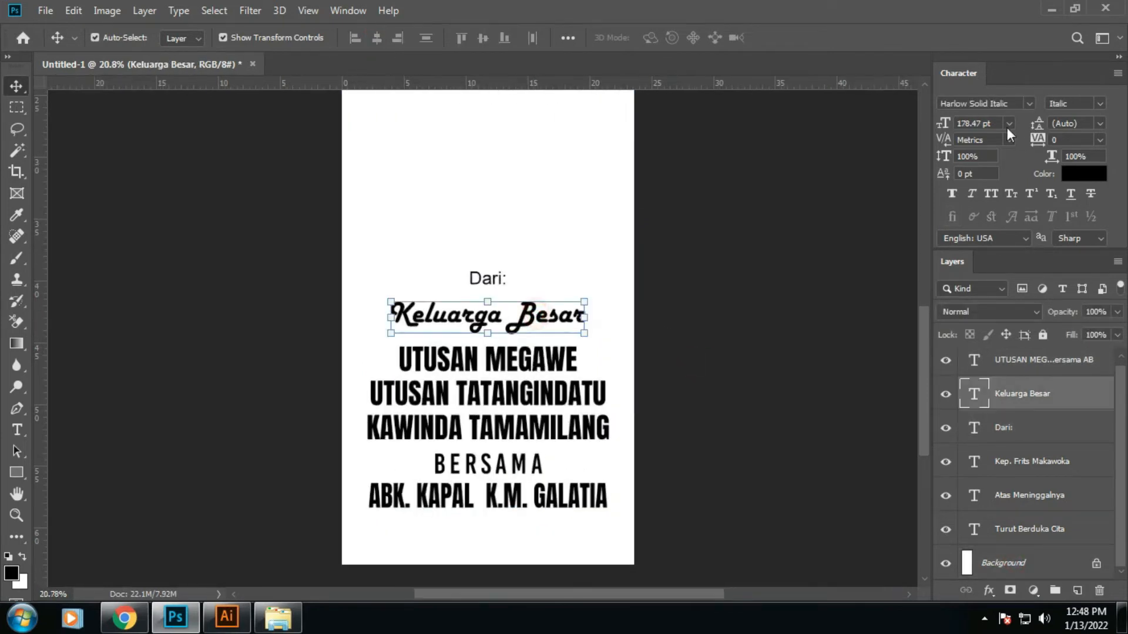
left_click(1017, 106)
type("bebas")
key("Return")
left_click(672, 332)
left_click(552, 313)
left_click_drag(707, 321, 722, 329)
- Centre "Keluarga Besar" and the senders' block horizontally on the Background and scale "Keluarga Besar" slightly up
left_click_drag(365, 308, 616, 496)
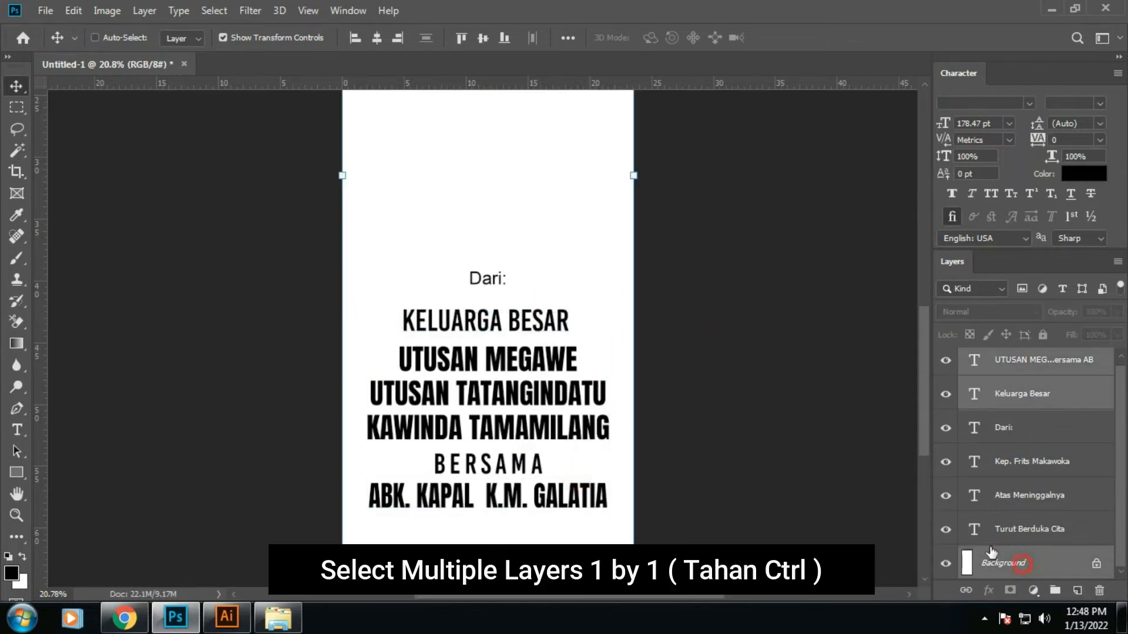
left_click(376, 38)
left_click(667, 312)
left_click(440, 322)
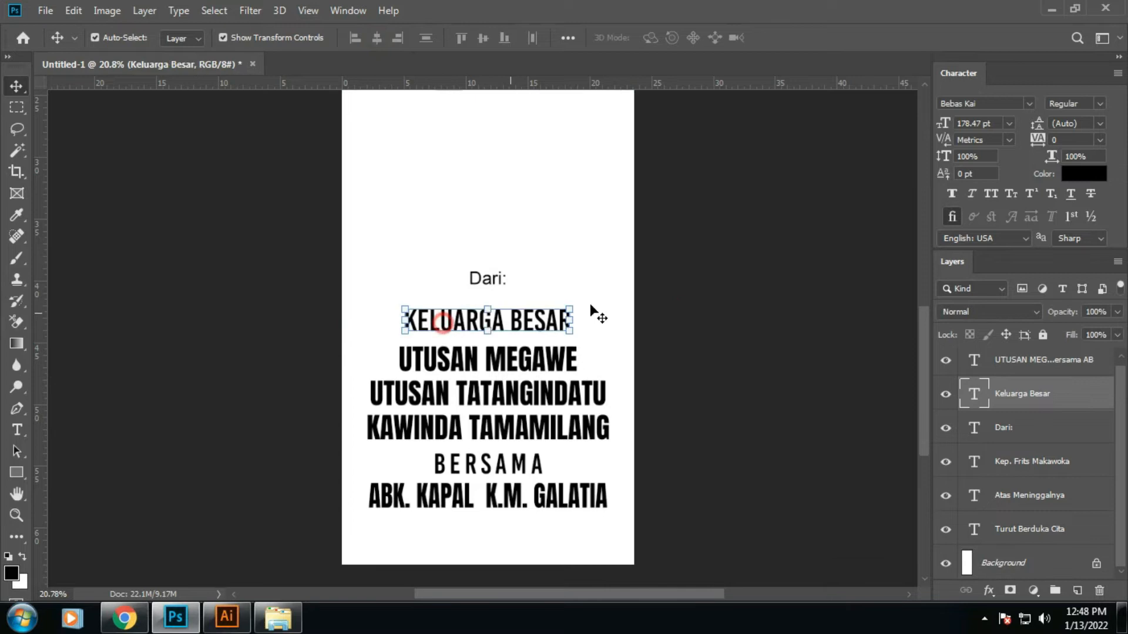
left_click_drag(571, 311, 585, 306)
key("Return")
left_click(670, 398)
- Set "Dari:" in the Hendangan font and move it slightly closer to "Keluarga Besar"
scroll(563, 403, "down", 4)
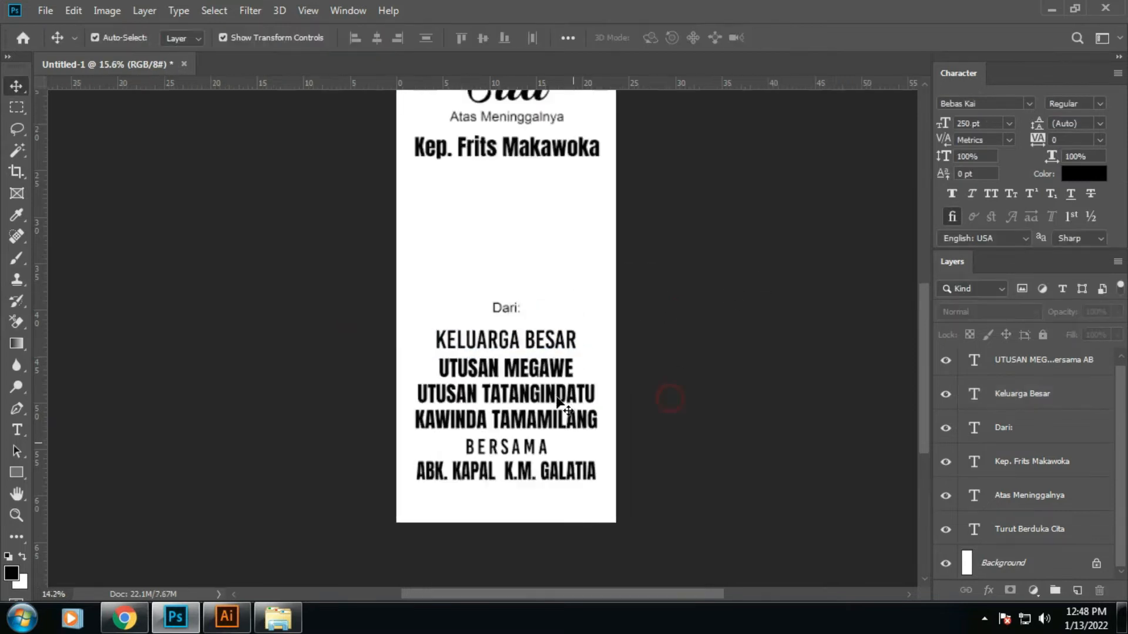
left_click(508, 315)
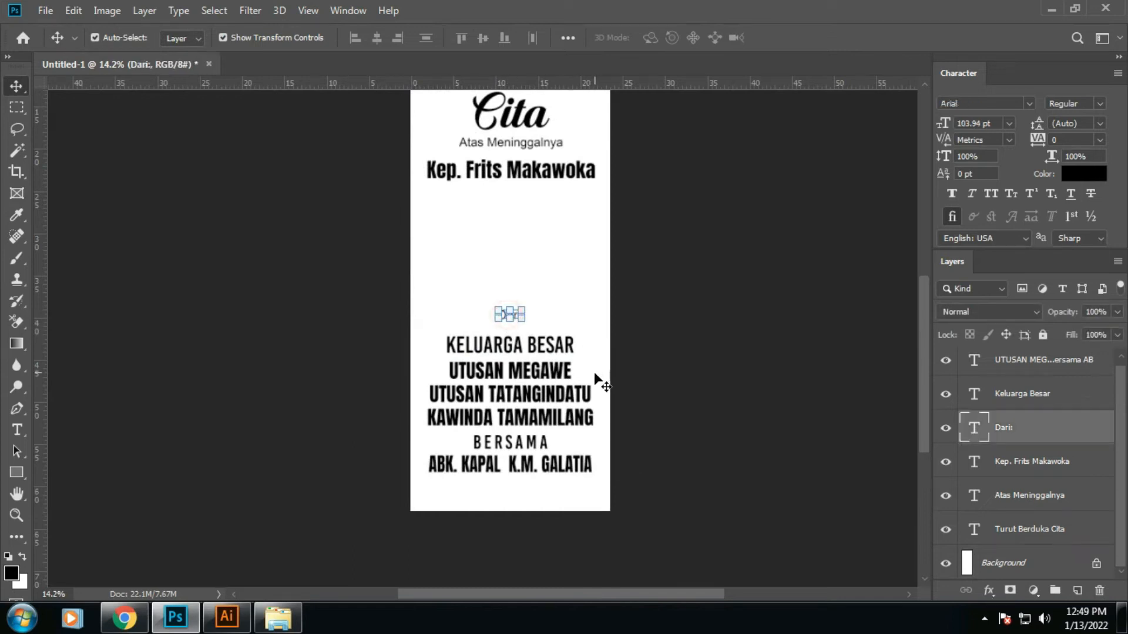
left_click(1029, 104)
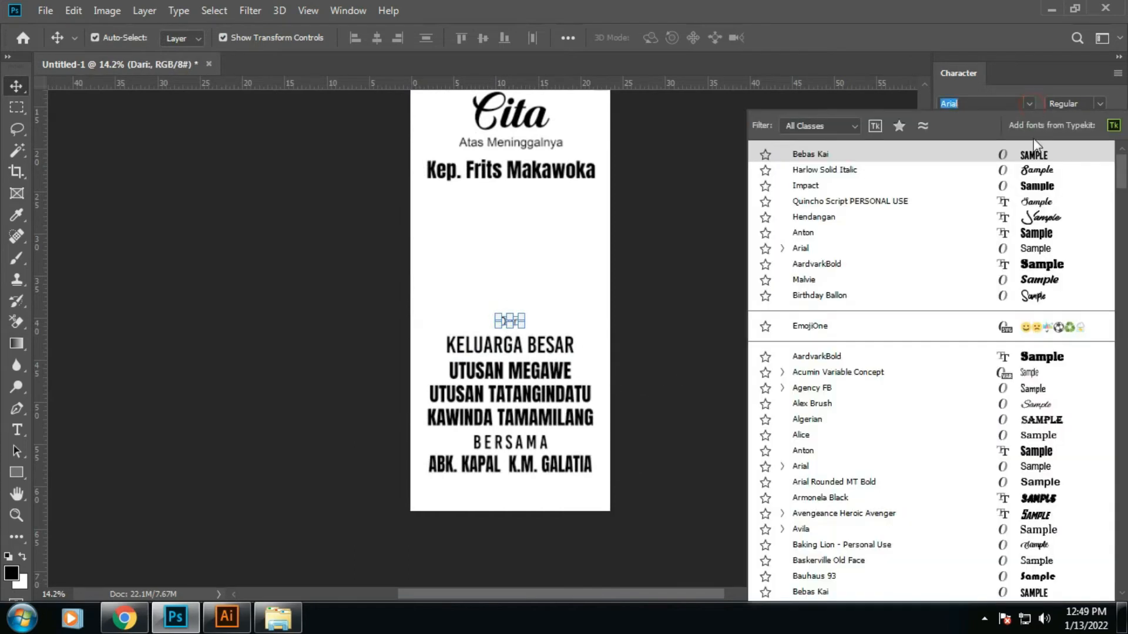
left_click(1040, 215)
left_click_drag(670, 312, 656, 312)
left_click(647, 327)
- Set only the colon of "Dari:" in Harlow Solid Italic
scroll(502, 322, "up", 12)
left_click(528, 314)
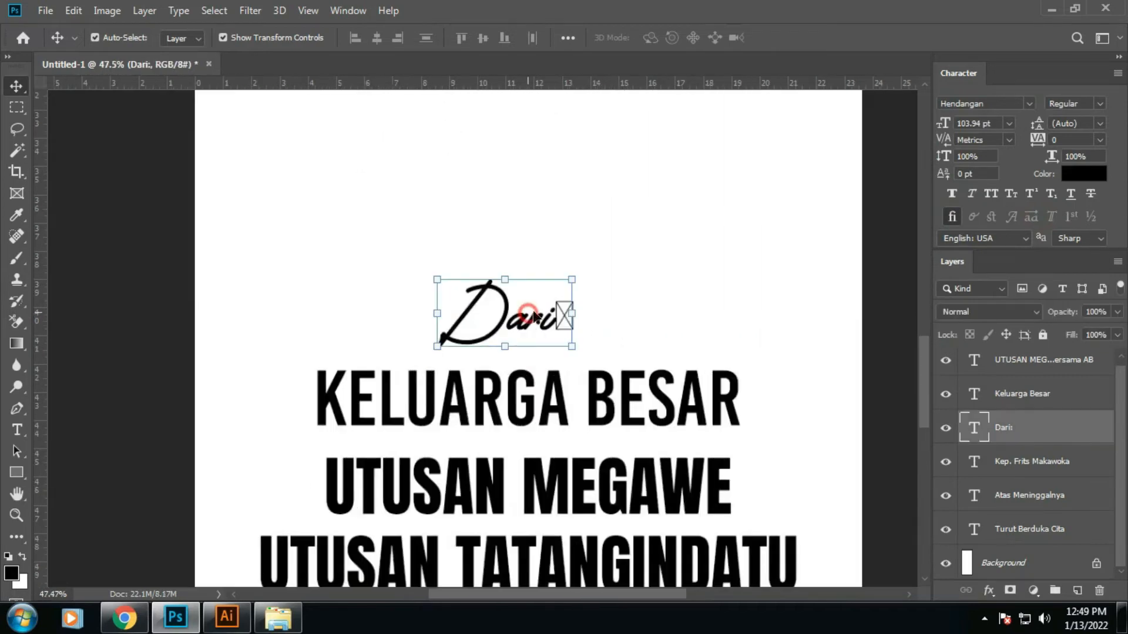
double_click(971, 429)
double_click(572, 327)
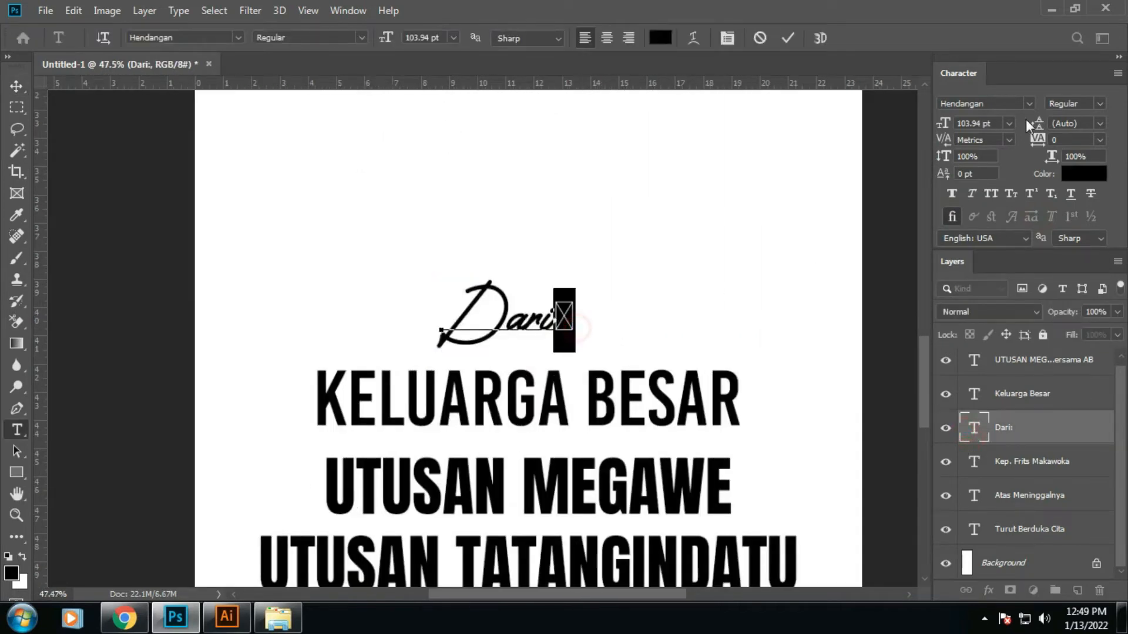
left_click(1029, 103)
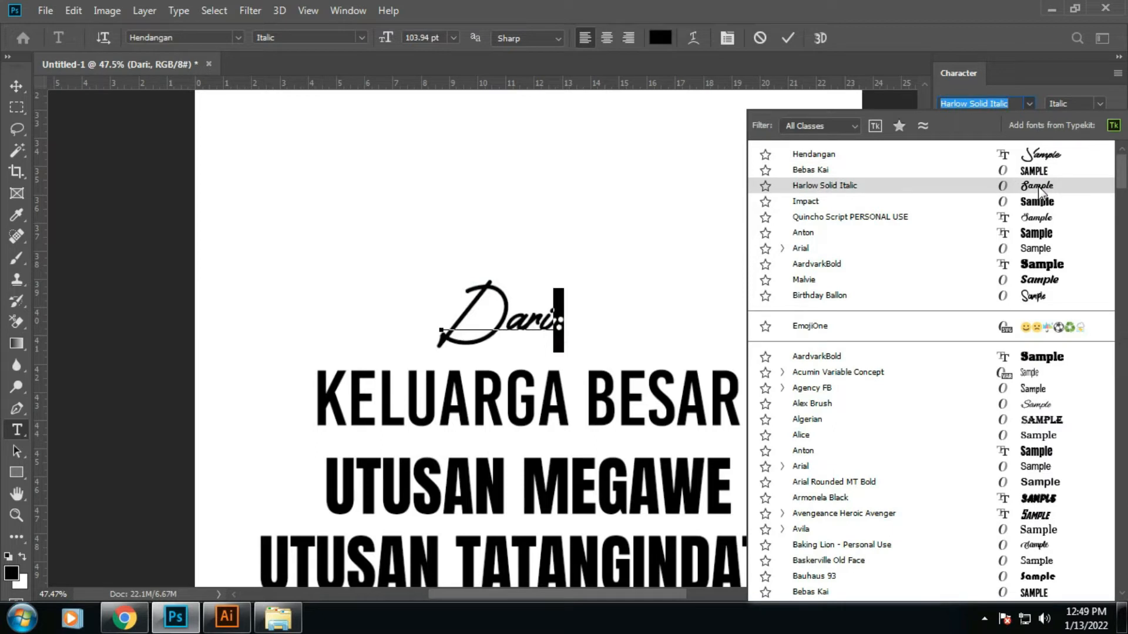
left_click(1037, 188)
left_click(787, 38)
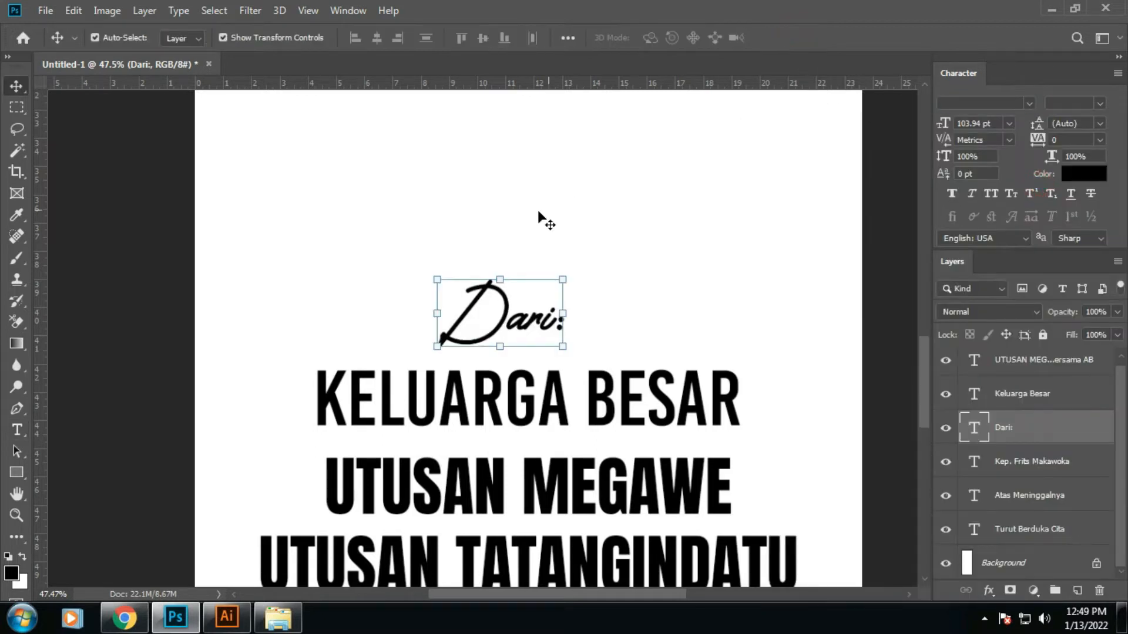
- Centre "Dari:", "Keluarga Besar" and the senders' block horizontally on the Background
key("ctrl+0")
left_click(727, 411)
key("ctrl+0")
left_click_drag(432, 379, 506, 538)
left_click(1017, 563, "ctrl")
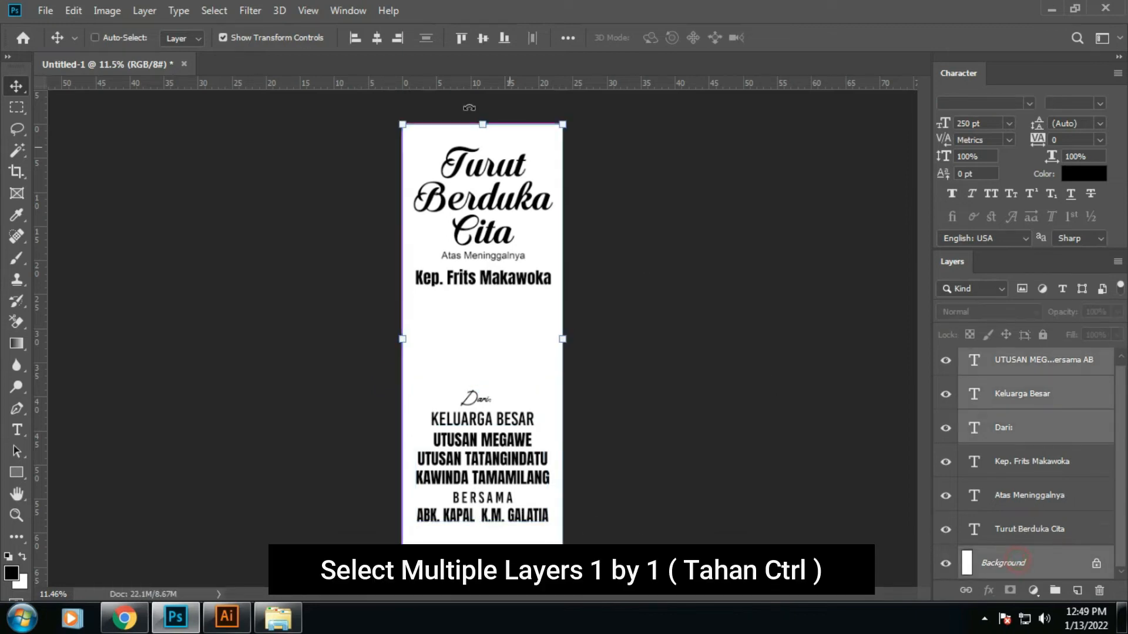
left_click(739, 397)
left_click_drag(411, 363, 547, 473)
left_click(627, 431)
- Nudge the deceased's name slightly down from "Atas Meninggalnya"
left_click_drag(437, 148, 560, 299)
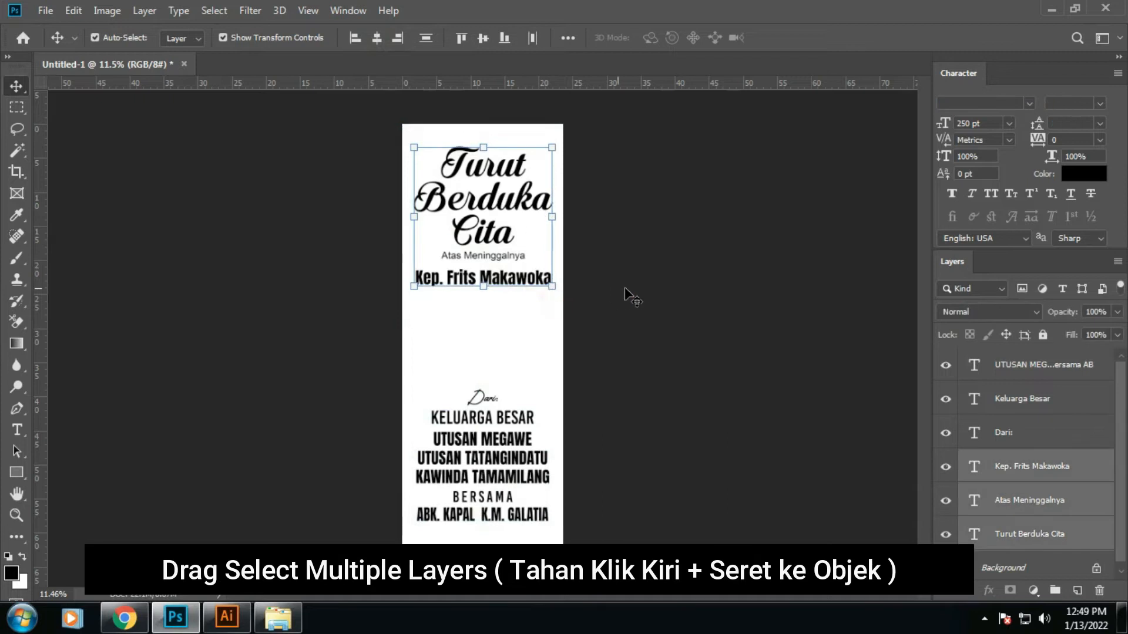
left_click(628, 289)
left_click(531, 280)
left_click(642, 308)
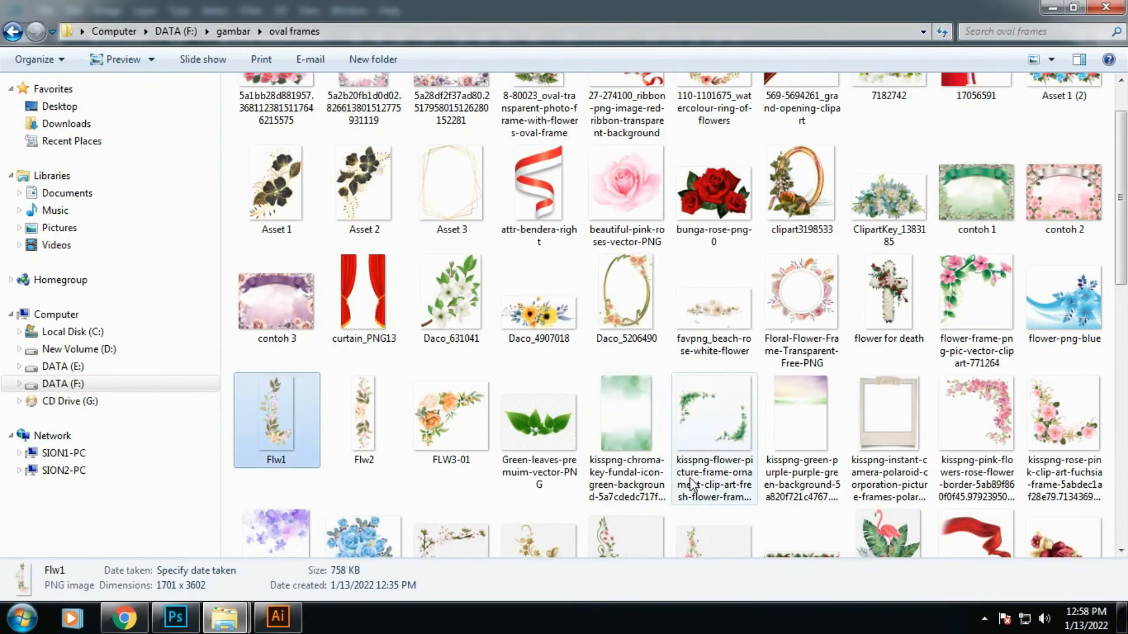
- Bring the FLW3-01 orange rose image into the banner and place its layer directly above the Background, behind the text
left_click_drag(429, 422, 15, 229)
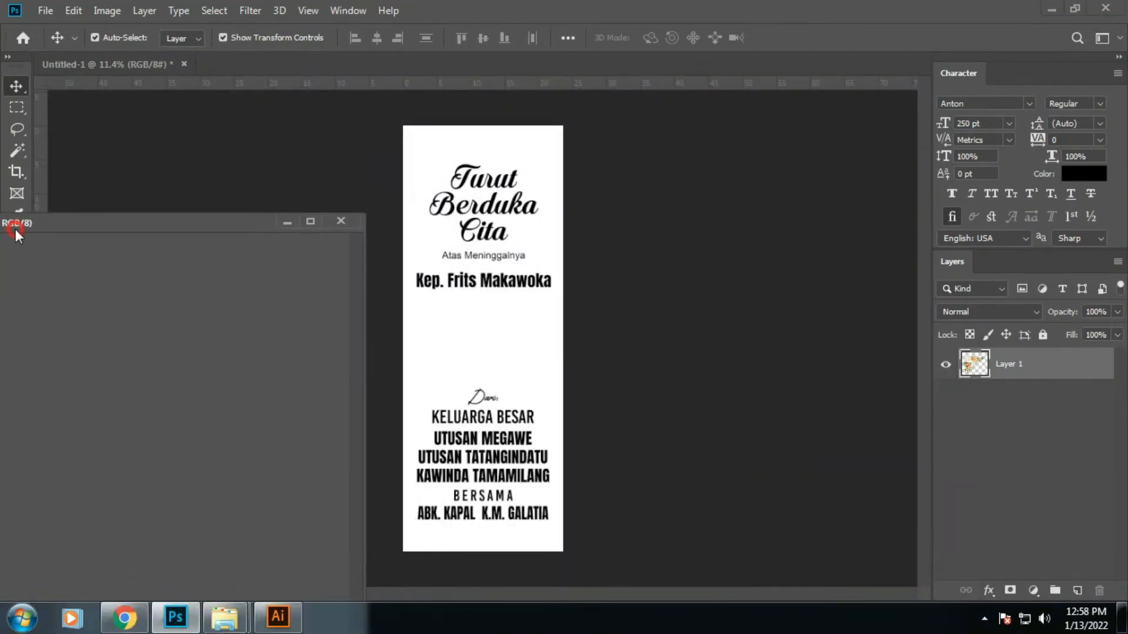
left_click_drag(1010, 370, 519, 349)
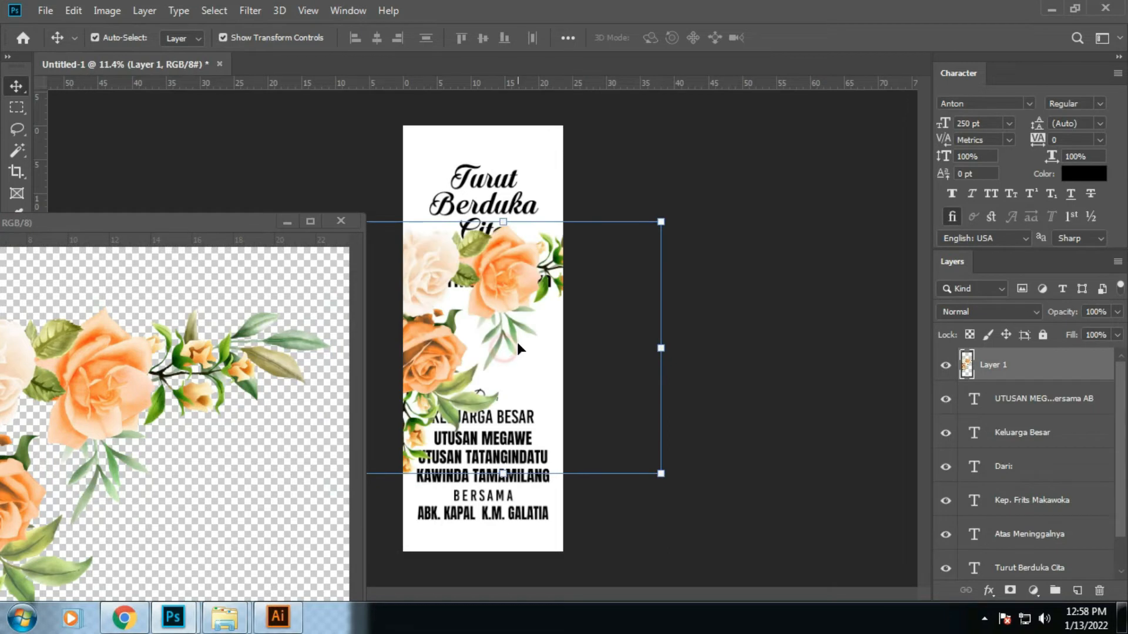
left_click(341, 221)
left_click_drag(1043, 631, 1042, 542)
- Scale the roses down to about 45% and position them in the page's upper-left corner, behind the heading
left_click_drag(345, 473, 440, 205)
left_click_drag(536, 115, 528, 123)
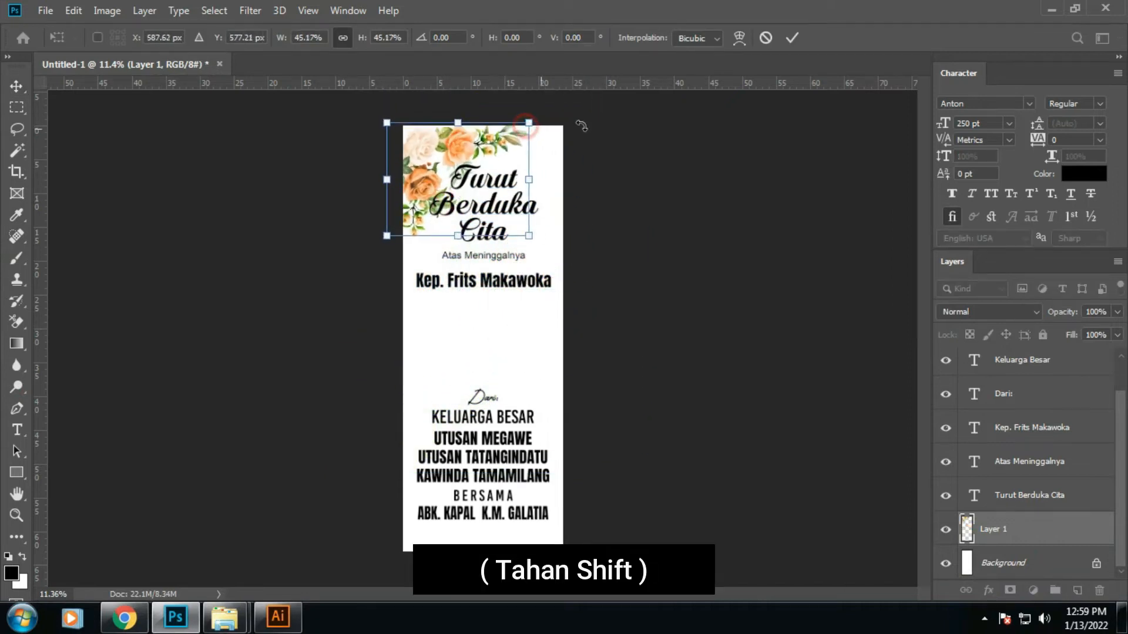
left_click(796, 38)
left_click(654, 284)
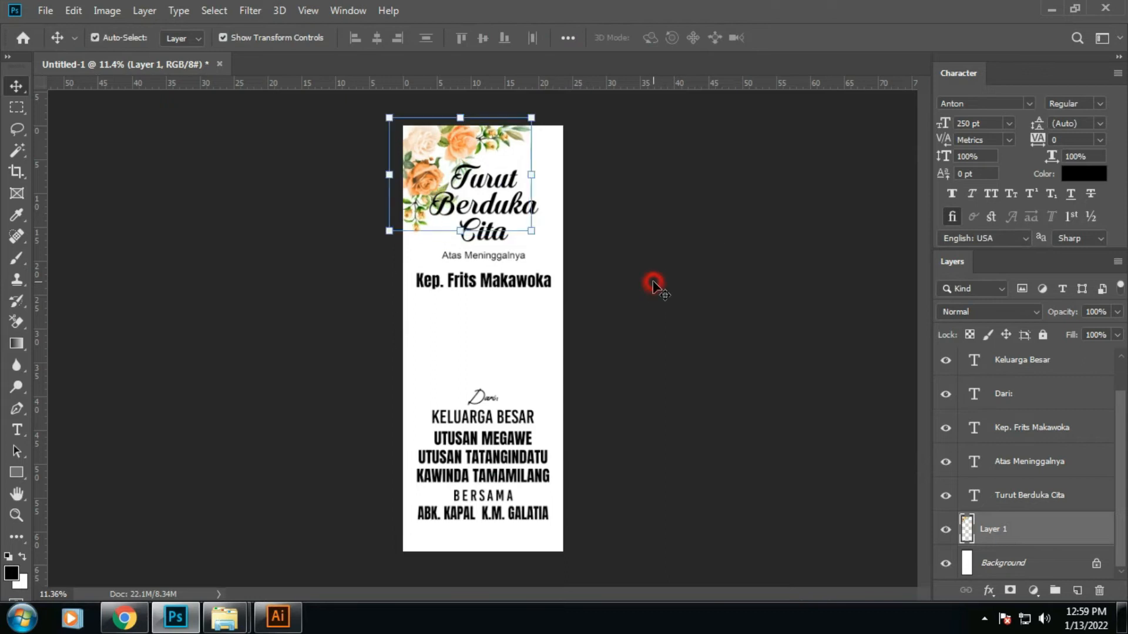
left_click(431, 163)
left_click(558, 235)
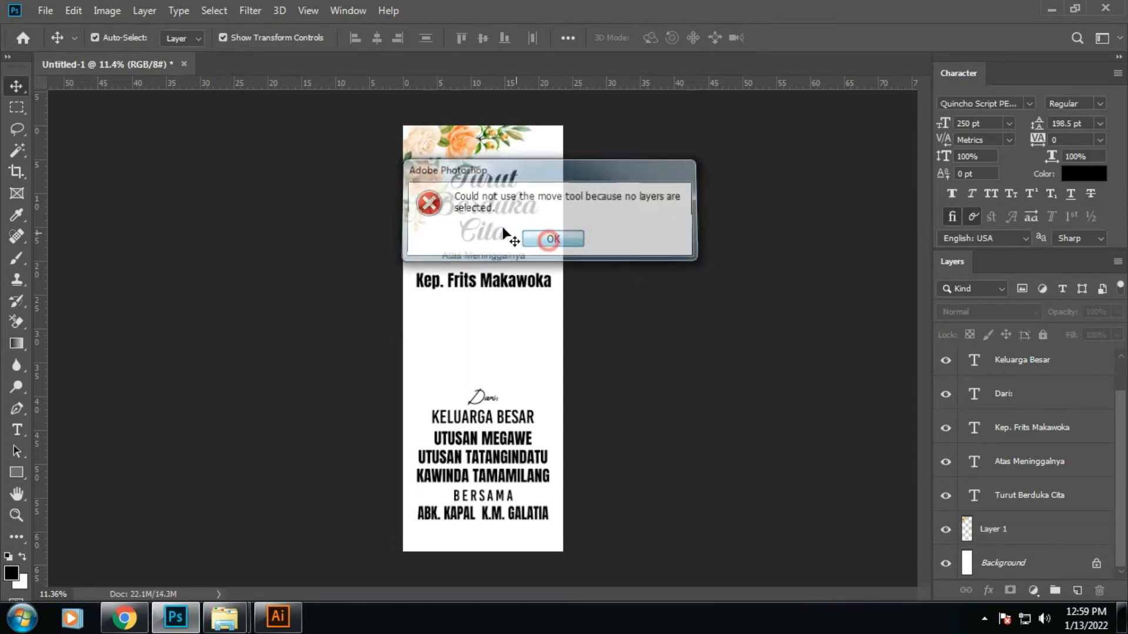
- Add a copy of the roses, rotated 180°, in the page's lower-right corner
left_click(433, 146)
left_click_drag(433, 146, 491, 388)
key("ctrl+t")
right_click(491, 388)
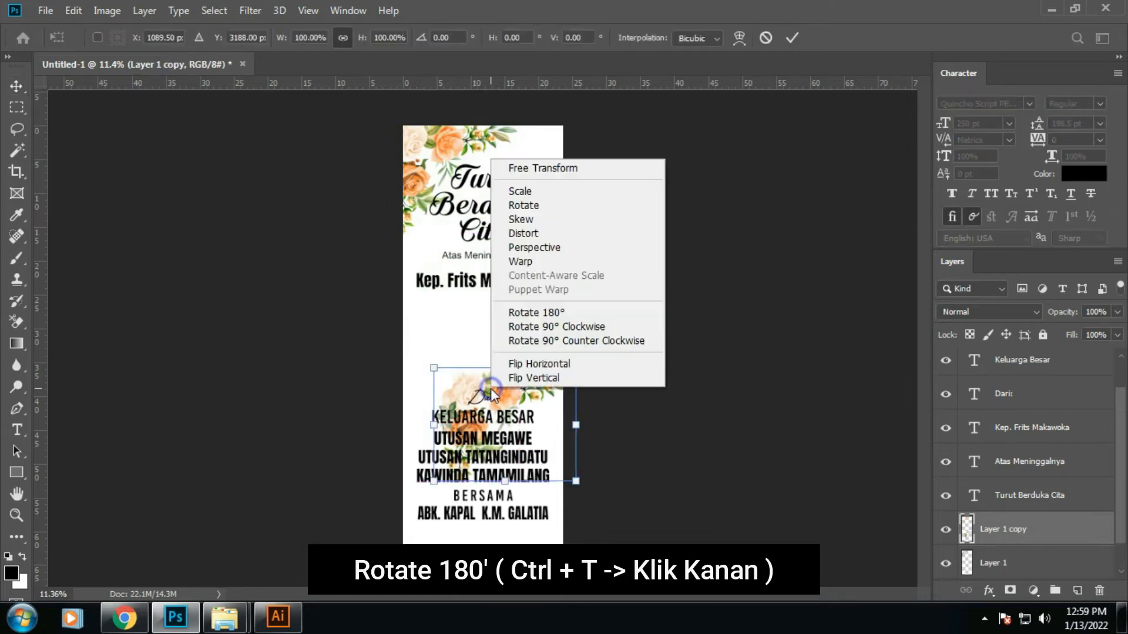
left_click(536, 313)
key("Return")
left_click_drag(619, 420, 650, 474)
left_click(650, 473)
- Move "Dari:", "Keluarga Besar" and the senders' block up together to make room for the lower roses
left_click_drag(403, 378, 499, 458)
left_click_drag(654, 491, 654, 407, "ctrl")
left_click(635, 469, "ctrl")
left_click(537, 463, "ctrl")
left_click_drag(753, 396, 760, 486)
left_click_drag(376, 332, 526, 376)
key("shift+Down")
key("shift+Down")
key("shift+Down")
key("shift+Down")
- Move the heading, "Atas Meninggalnya", the deceased's name and the upper roses down together as a group
left_click_drag(506, 325, 484, 200)
key("shift+Down")
key("shift+Down")
key("shift+Down")
key("shift+Down")
key("shift+Down")
key("shift+Down")
key("shift+Down")
key("shift+Down")
key("shift+Down")
key("shift+Down")
key("shift+Down")
key("shift+Down")
key("shift+Down")
key("shift+Down")
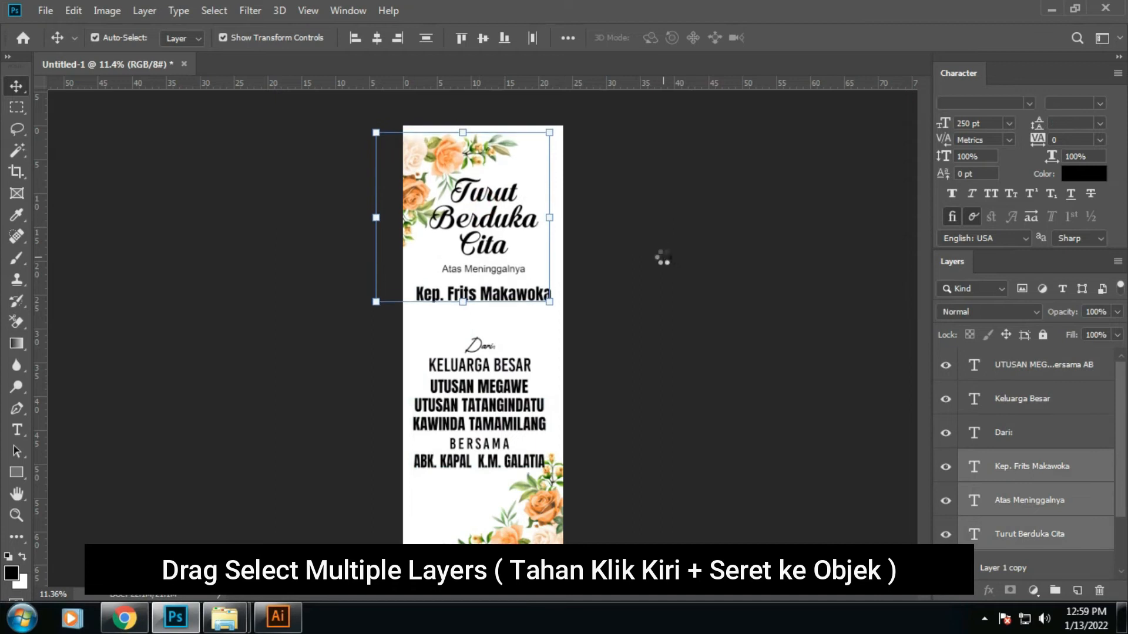
- Nudge the selected heading, "Atas Meninggalnya", the deceased's name and the upper roses further down the page
key("shift+Down")
key("shift+Down")
key("shift+Down")
key("shift+Down")
key("shift+Down")
key("shift+Down")
key("shift+Down")
key("shift+Down")
key("shift+Down")
key("shift+Down")
key("shift+Down")
key("shift+Down")
key("shift+Down")
key("shift+Down")
key("shift+Down")
key("shift+Down")
key("shift+Down")
left_click(667, 263)
- Move only the upper roses back up to the page's top edge, clear of the heading
left_click(435, 176)
key("shift+Up")
key("shift+Up")
key("shift+Up")
key("shift+Up")
key("shift+Up")
key("shift+Up")
key("shift+Up")
key("shift+Up")
key("shift+Up")
key("shift+Up")
key("shift+Up")
key("shift+Up")
key("shift+Up")
key("shift+Up")
key("shift+Up")
key("shift+Up")
key("shift+Up")
key("shift+Up")
key("shift+Up")
key("shift+Up")
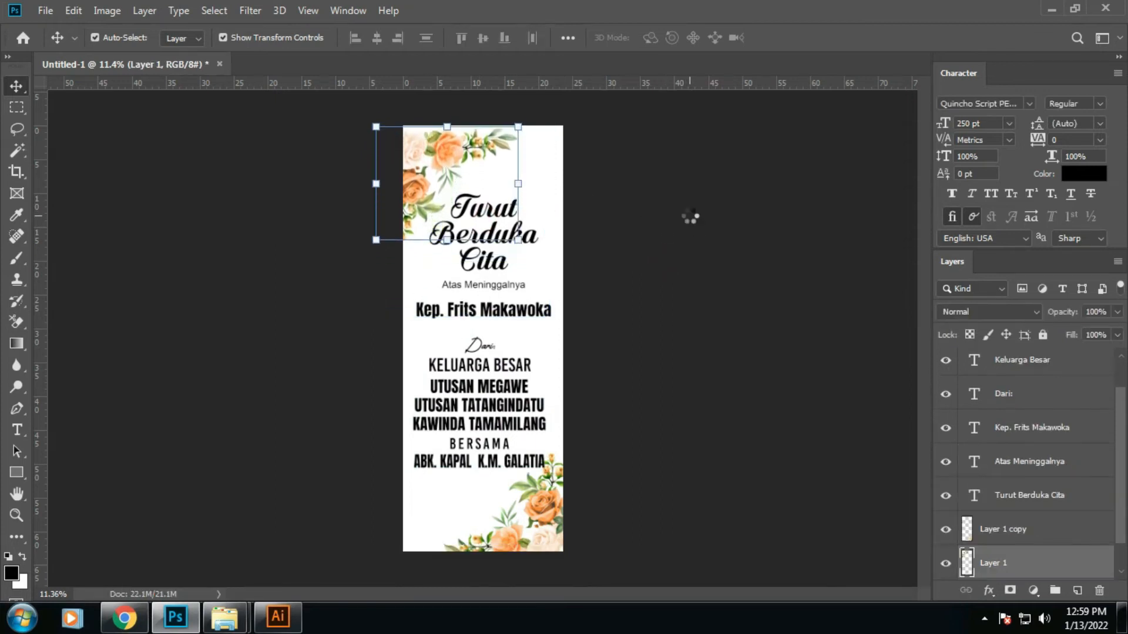
left_click(708, 256)
- Scale the "Turut Berduka Cita" heading up proportionally to about 110%
left_click(487, 219)
mouse_move(539, 194)
left_mouse_down()
mouse_move(574, 189)
mouse_move(547, 192)
left_mouse_up()
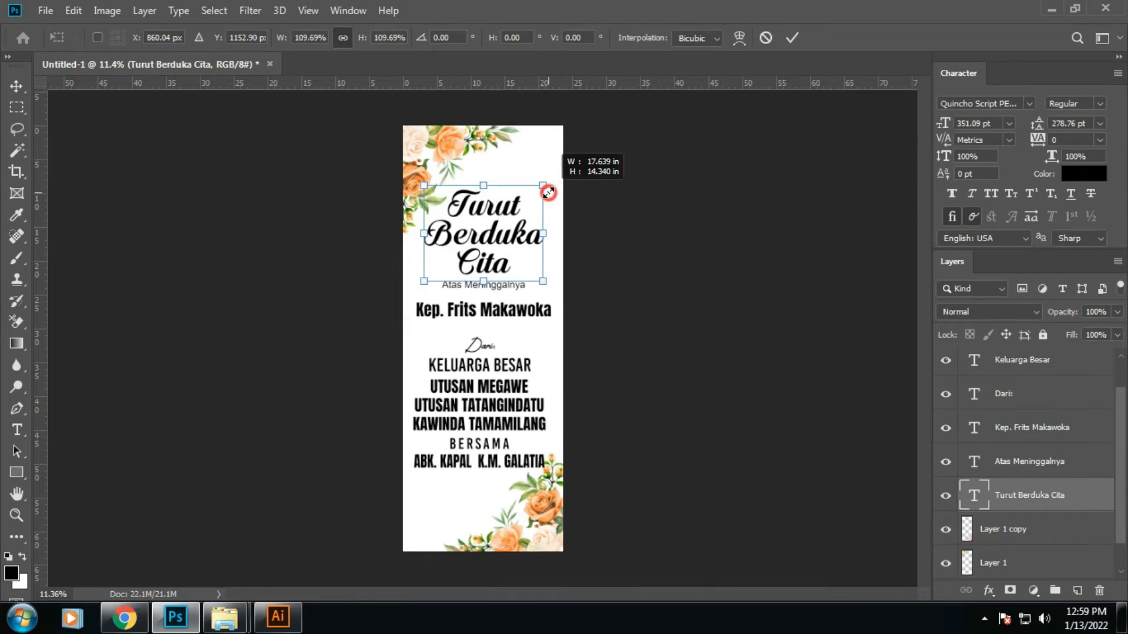
left_click(792, 38)
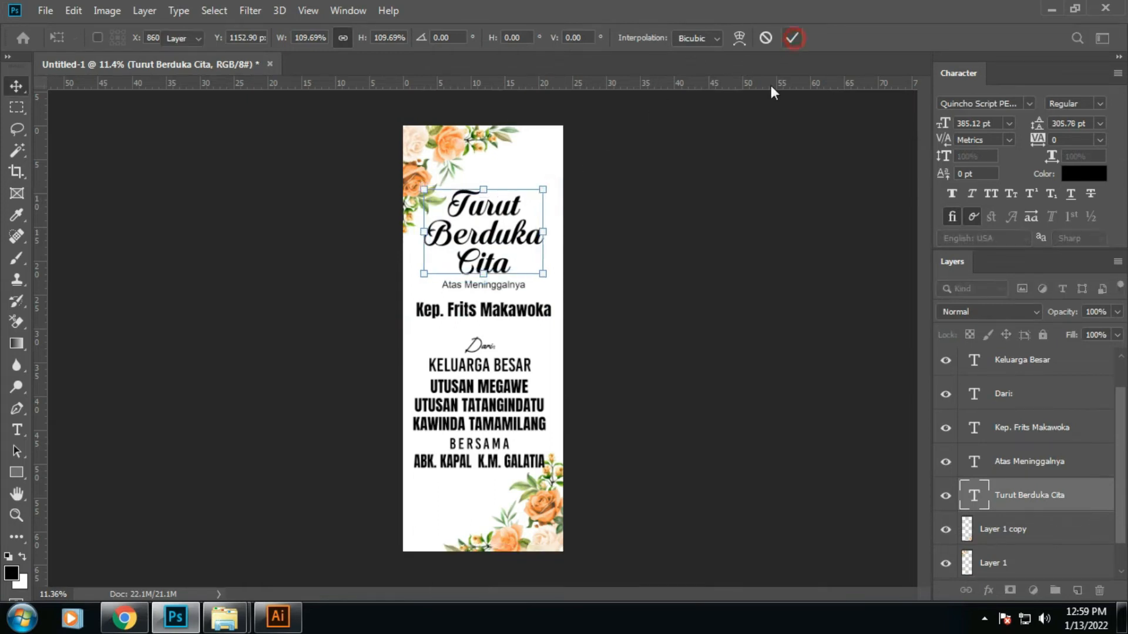
left_click(729, 226)
- Nudge the lower roses up and to the right, against the page's lower-right edge
left_click(460, 150)
left_click(611, 281)
left_click(566, 517)
key("shift+Up")
key("shift+Up")
key("shift+Up")
key("shift+Up")
key("shift+Up")
key("shift+Up")
key("shift+Up")
key("shift+Up")
key("shift+Up")
key("shift+Up")
key("shift+Up")
key("shift+Up")
key("shift+Up")
key("shift+Up")
key("shift+Up")
key("shift+Up")
key("shift+Up")
key("shift+Up")
key("shift+Up")
key("shift+Up")
key("shift+Right")
key("shift+Right")
key("shift+Right")
key("shift+Right")
key("shift+Right")
key("shift+Right")
key("shift+Right")
left_click(623, 454)
- Move the "Dari:" to senders' texts slightly up and centre the banner texts horizontally on the background
left_click_drag(397, 345, 693, 402)
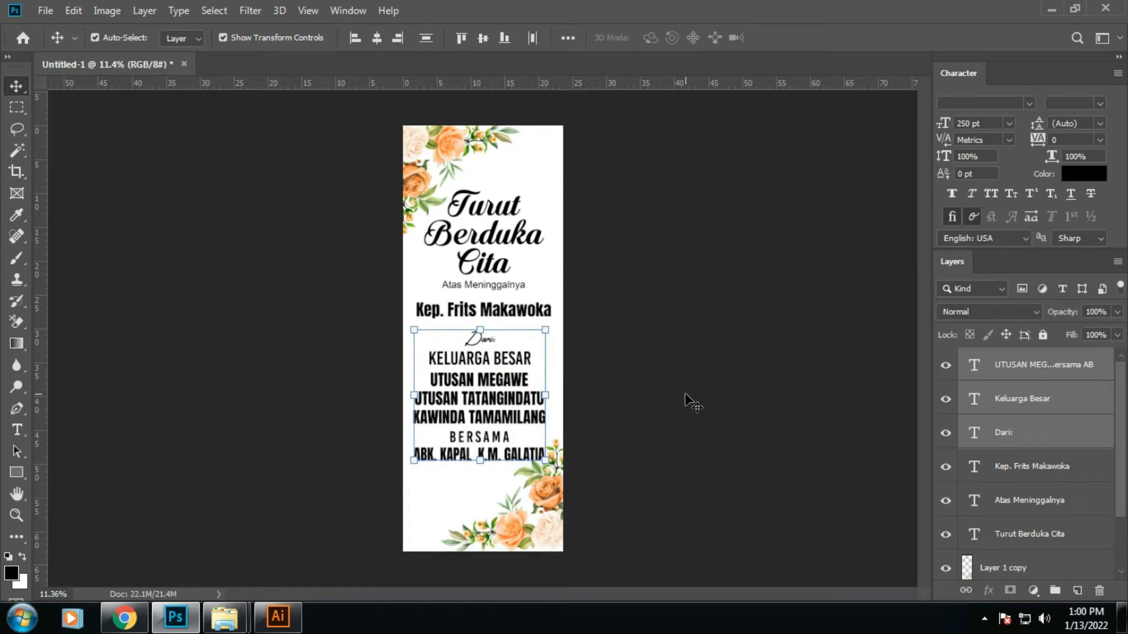
left_click(656, 353)
left_click_drag(374, 115, 512, 336)
left_click(1051, 565, "ctrl")
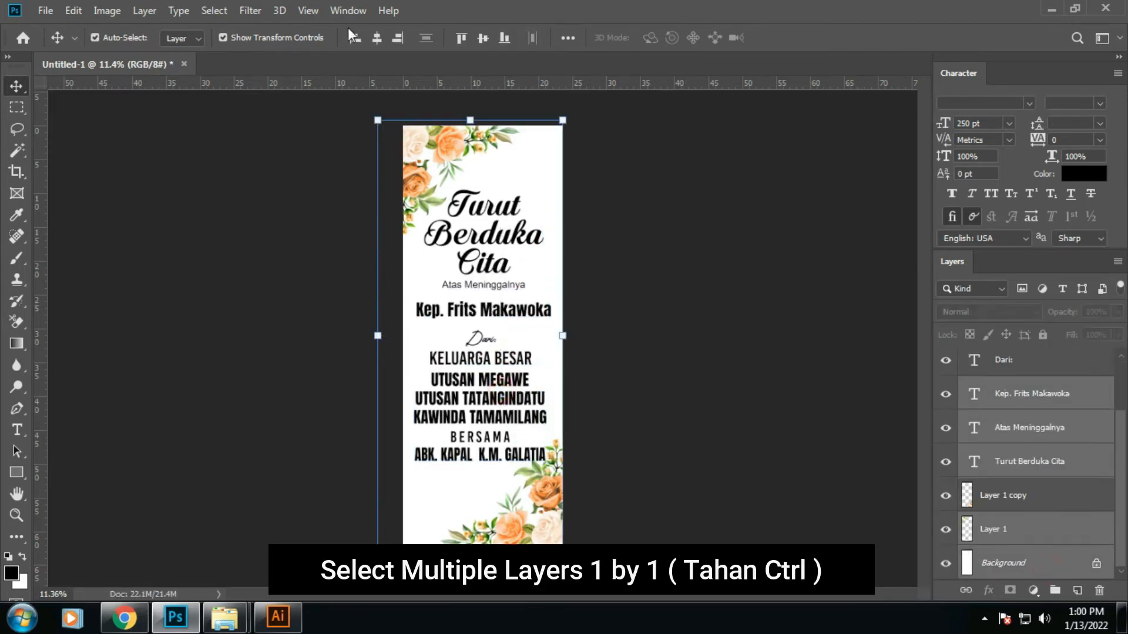
left_click(377, 41)
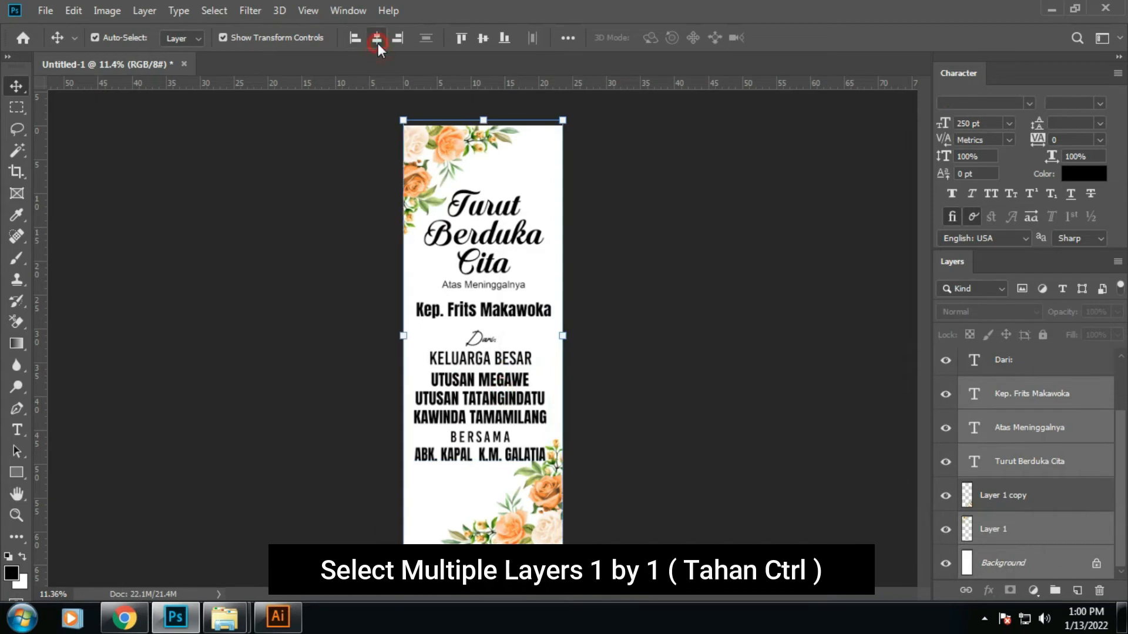
- Move the upper roses back into the page's upper-left corner
left_click(649, 333)
left_click(457, 175)
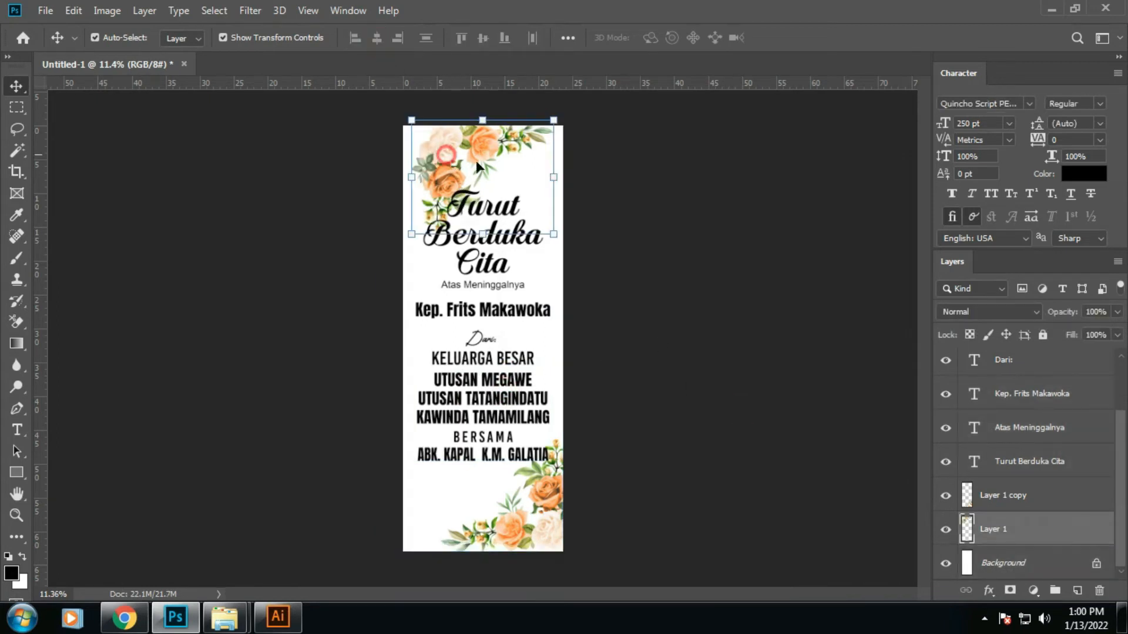
left_click(743, 234)
- Enlarge the "Turut Berduka Cita" heading further, to about 407 pt
left_click(531, 236)
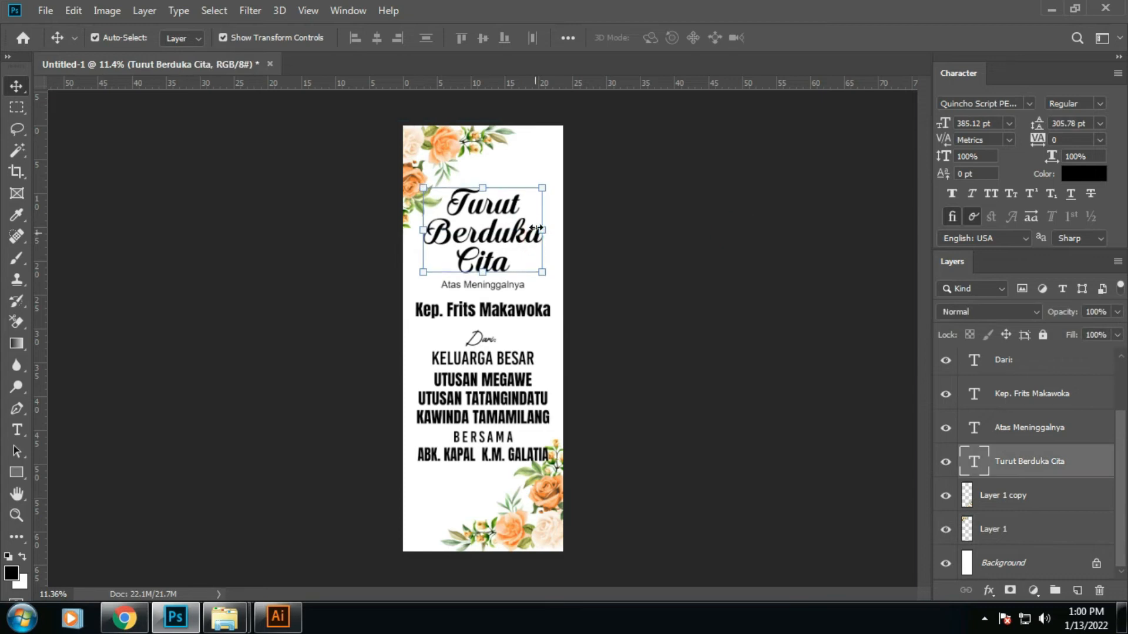
left_click_drag(546, 186, 546, 184)
left_click(665, 282)
- Nudge the deceased's name up, closer to "Atas Meninggalnya"
left_click(515, 309)
key("shift+Up")
key("shift+Up")
key("shift+Up")
key("shift+Up")
key("shift+Up")
left_click(602, 350)
left_click(471, 341)
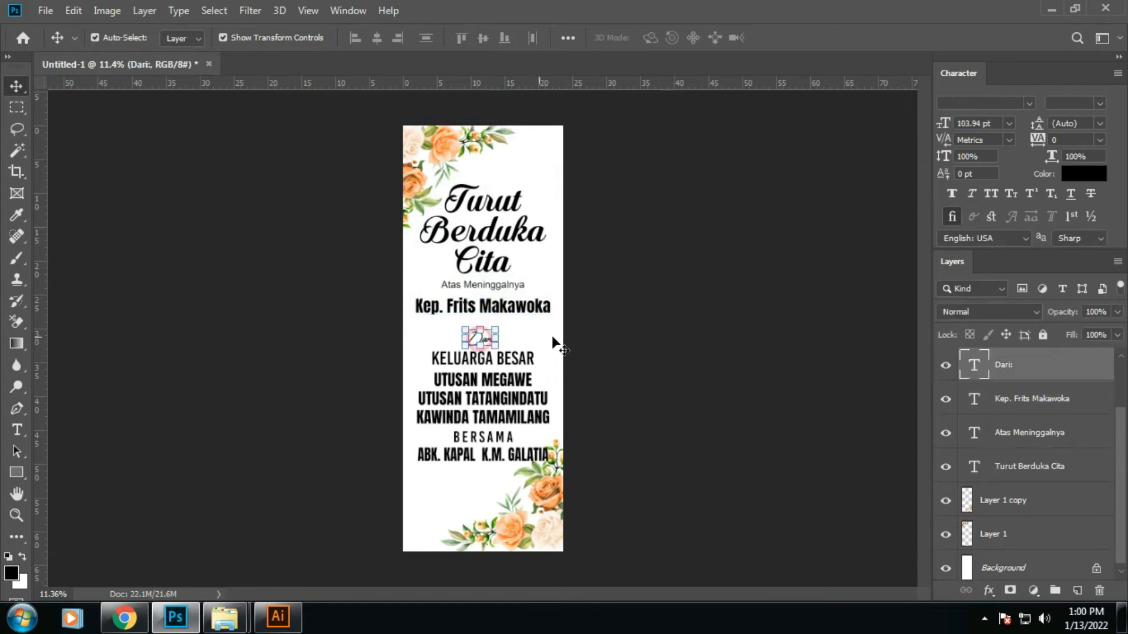
left_click(684, 370)
- Add a solid colour fill layer in near-black 181616 directly above the background
scroll(1066, 528, "down", 1)
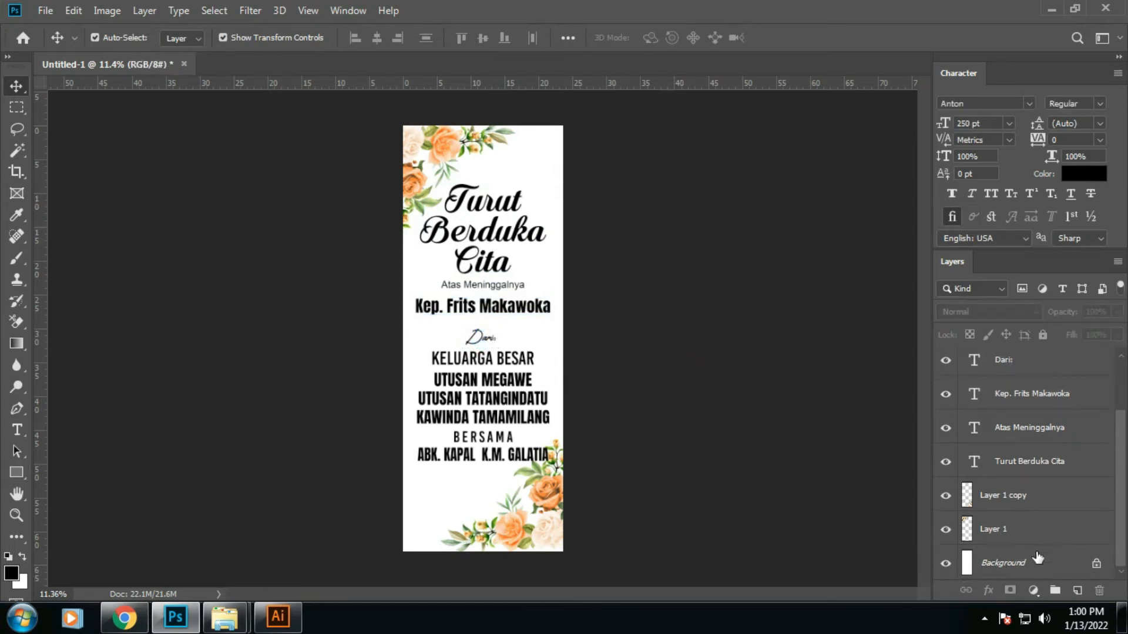
left_click(1025, 565)
left_click(1033, 590)
left_click(1022, 303)
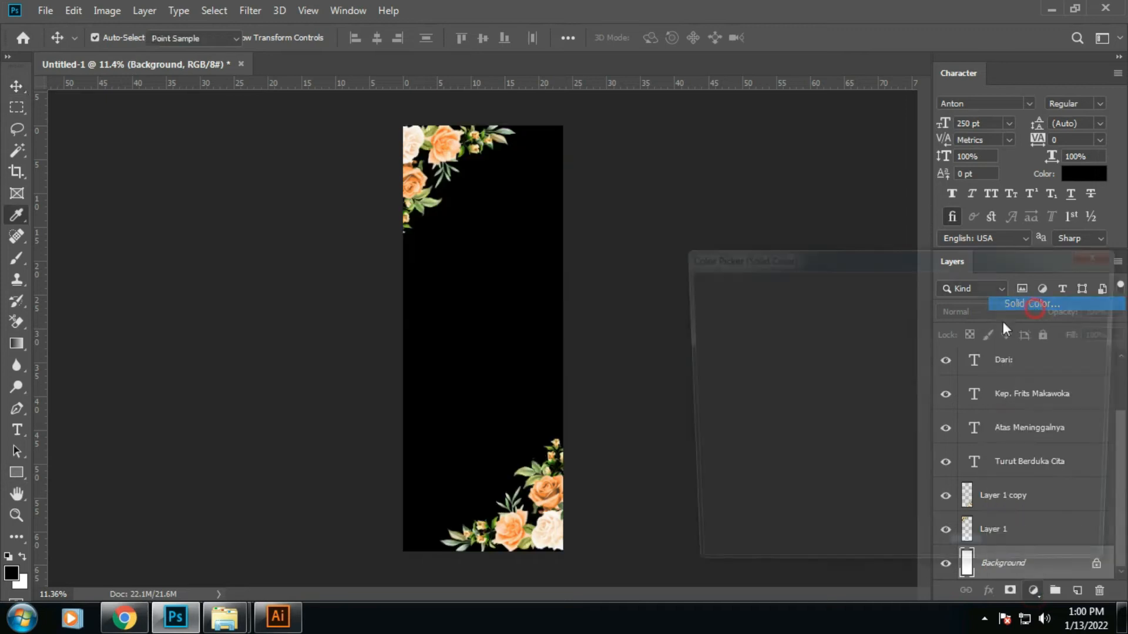
left_click(703, 486)
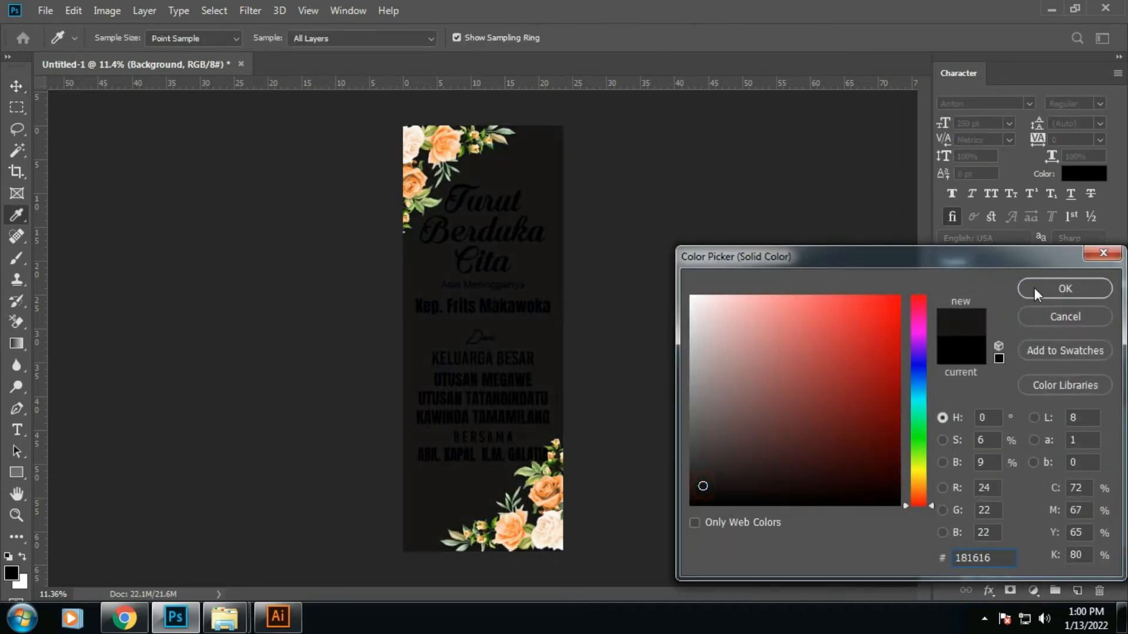
left_click(1034, 289)
- Select all the text layers and change their colour to white
left_click(1012, 461)
scroll(1012, 461, "up", 2)
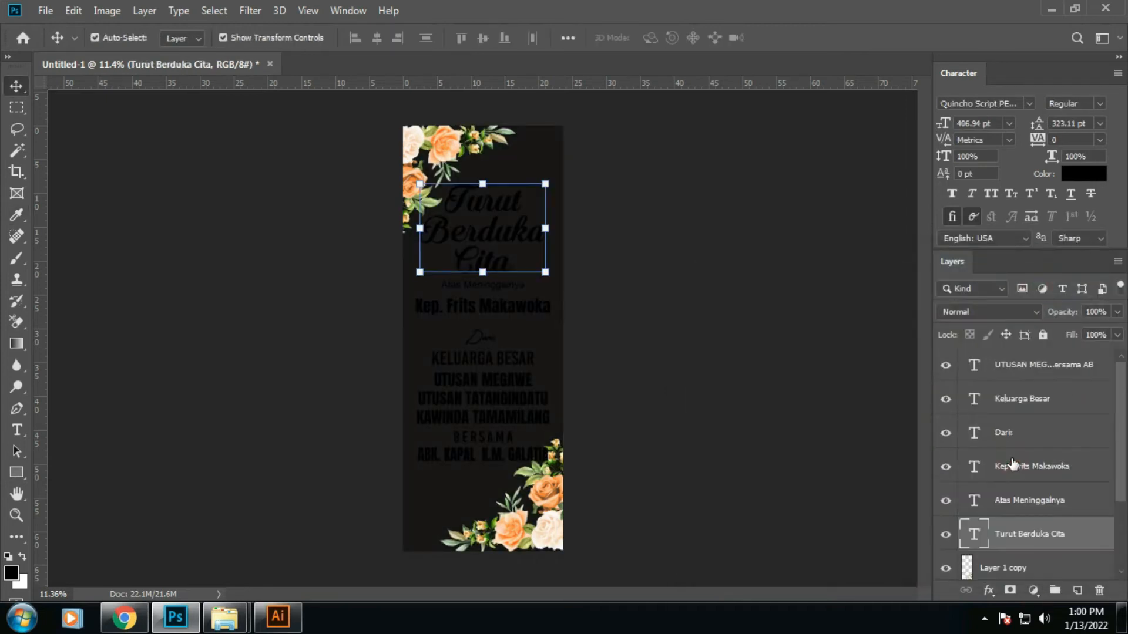
left_click(994, 360, "shift")
left_click(1082, 174)
left_click_drag(699, 309, 675, 292)
left_click(1055, 288)
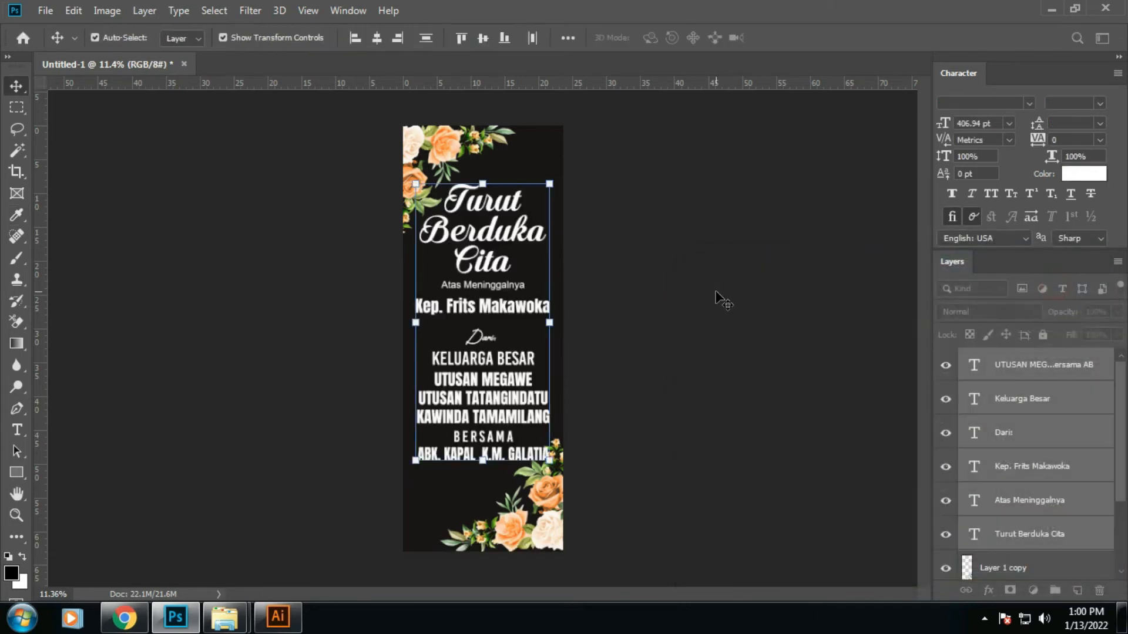
- Draw a rectangle about 1553 × 4352 px just inside the page edges, above the colour fill, and set its fill to 0%
left_click(16, 473)
scroll(983, 517, "down", 2)
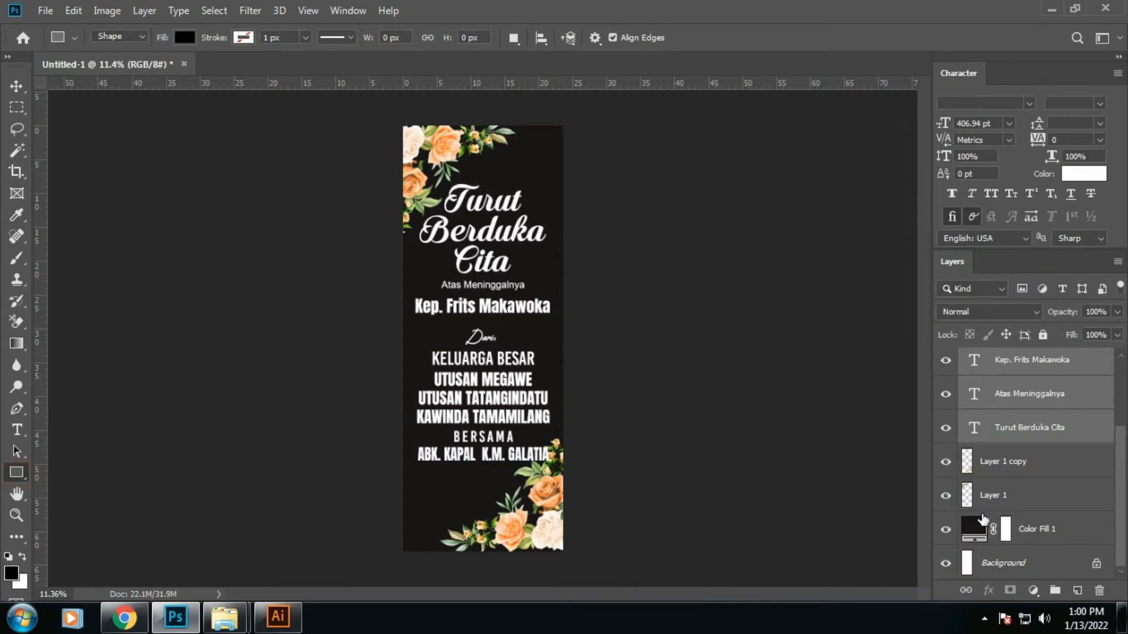
left_click(1039, 534)
left_click_drag(408, 134, 554, 541)
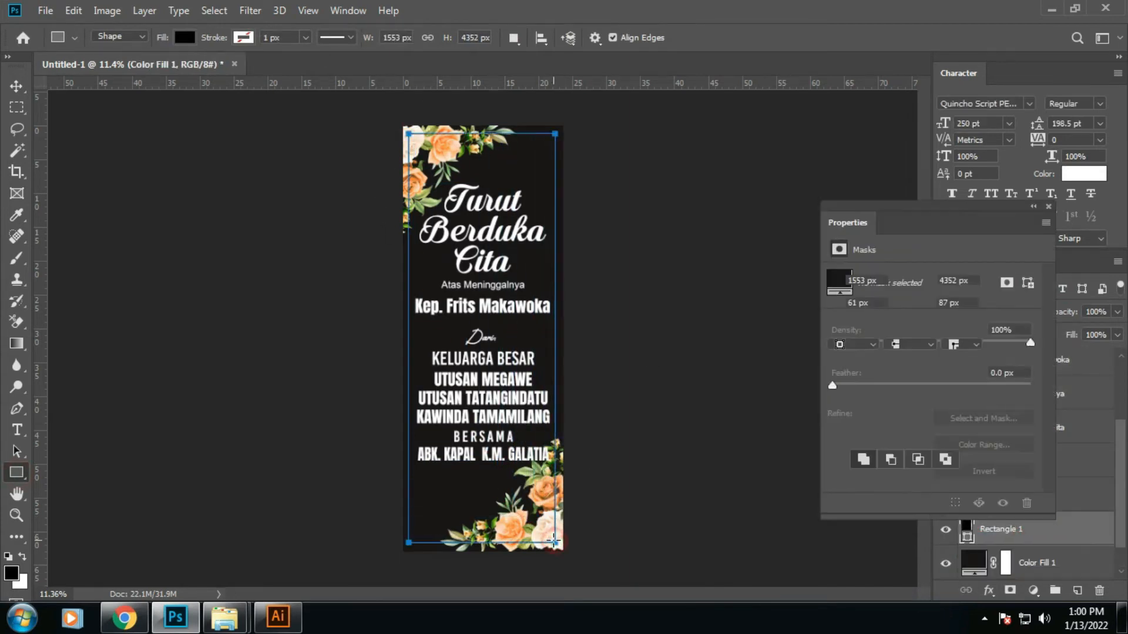
left_click(1048, 206)
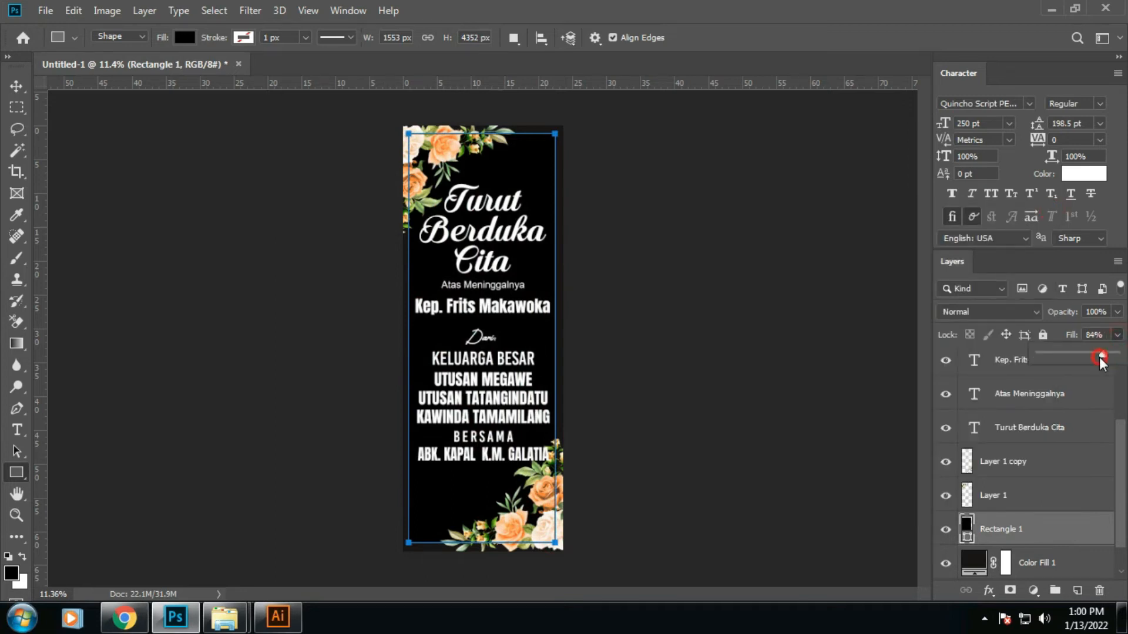
left_click_drag(1100, 359, 1001, 367)
left_click(15, 86)
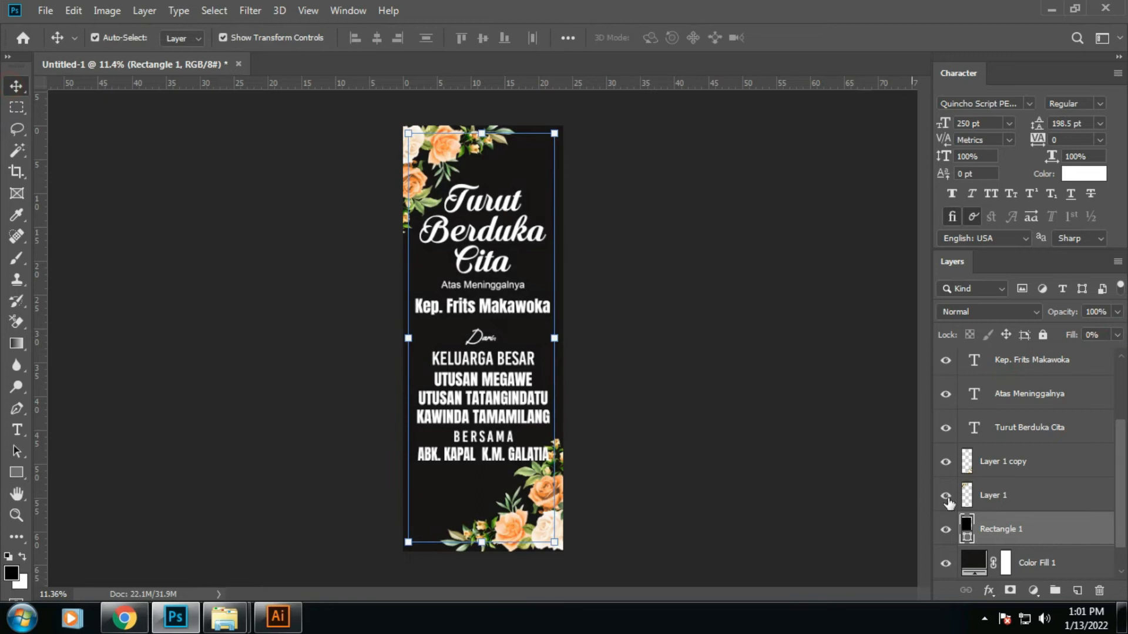
- Give the rectangle a white 18 px stroke positioned inside
double_click(1049, 532)
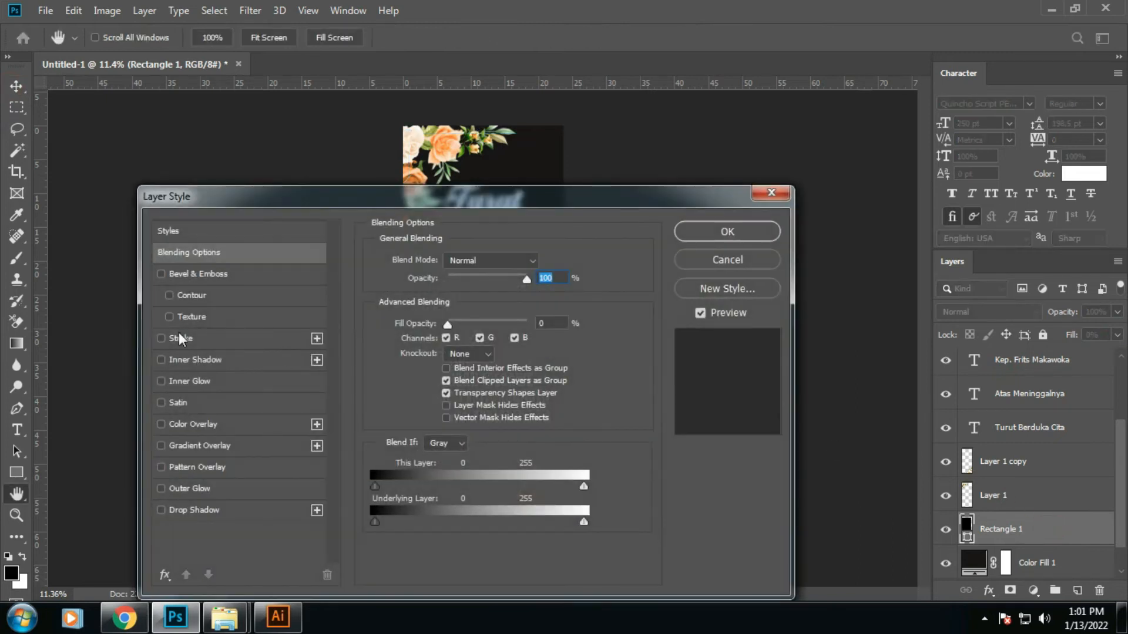
left_click(178, 336)
left_click_drag(221, 197, 660, 206)
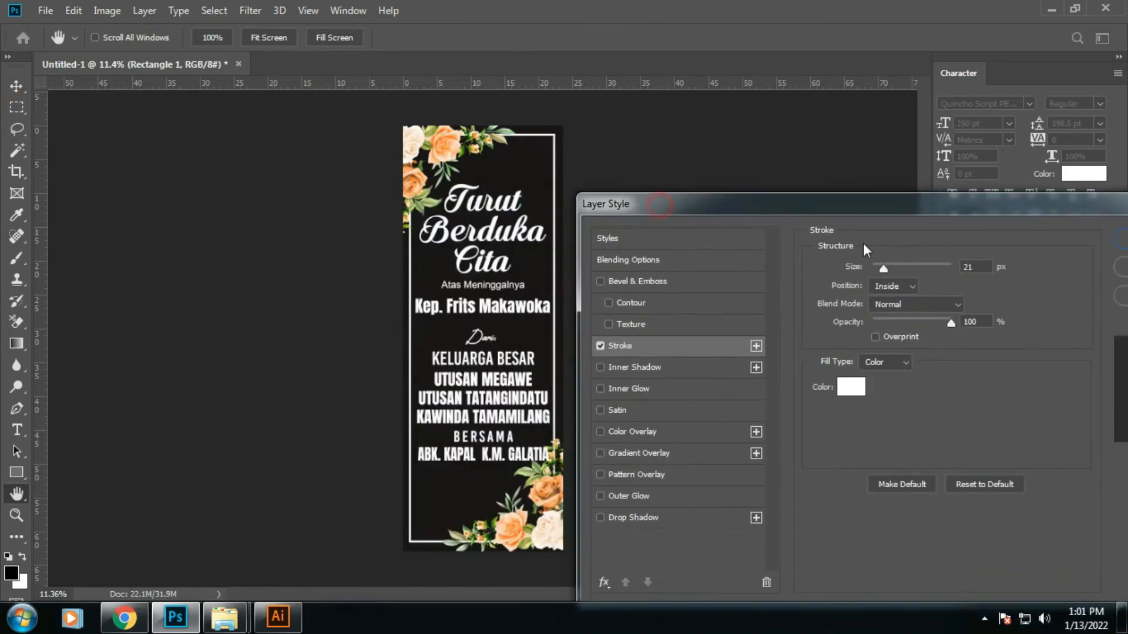
left_click(887, 289)
left_click_drag(883, 268, 883, 269)
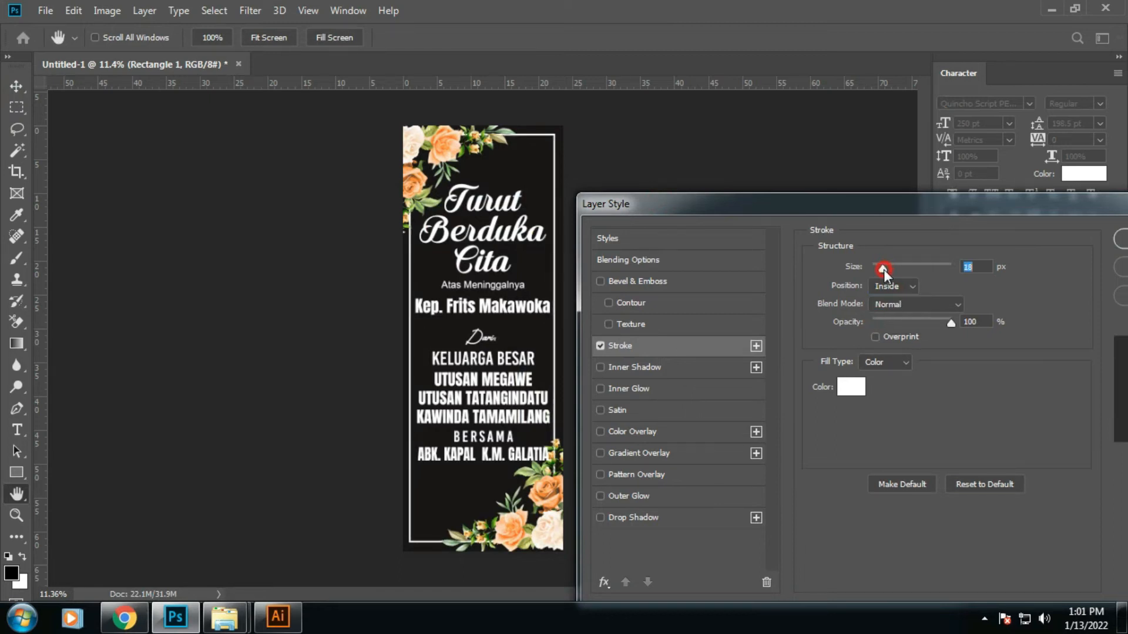
left_click_drag(635, 204, 266, 279)
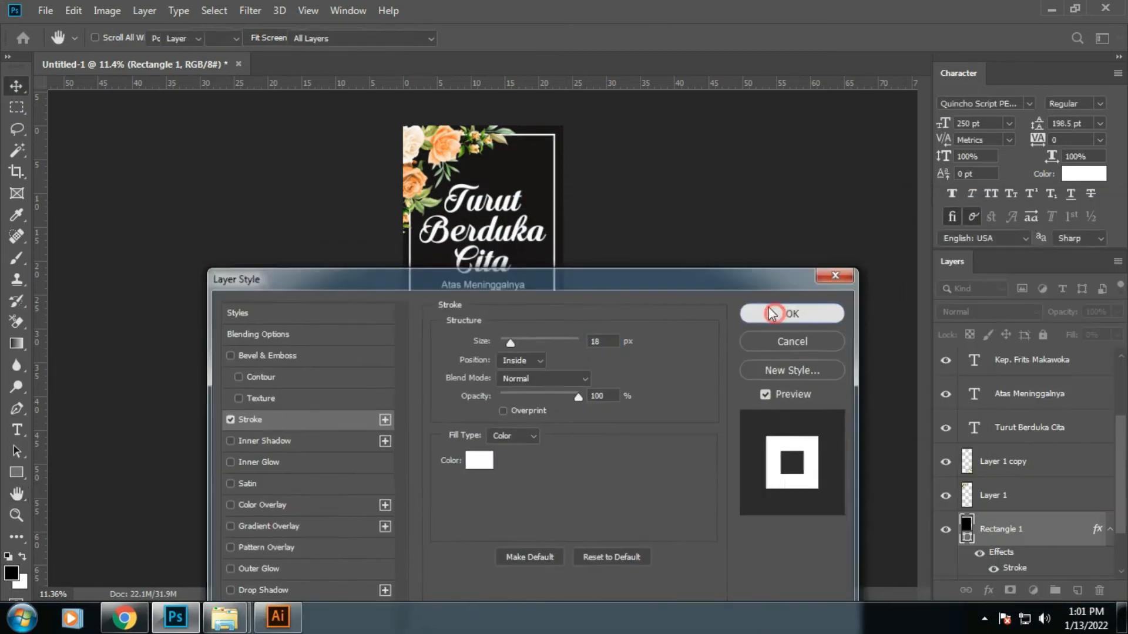
left_click(772, 313)
- Duplicate the stroked rectangle and enlarge the copy slightly to form an outer frame line around the original
key("v")
key("ctrl+j")
scroll(558, 135, "up", 4)
left_click_drag(562, 111, 558, 192)
key("Return")
left_click(697, 399)
scroll(559, 192, "up", 3)
left_click(573, 178)
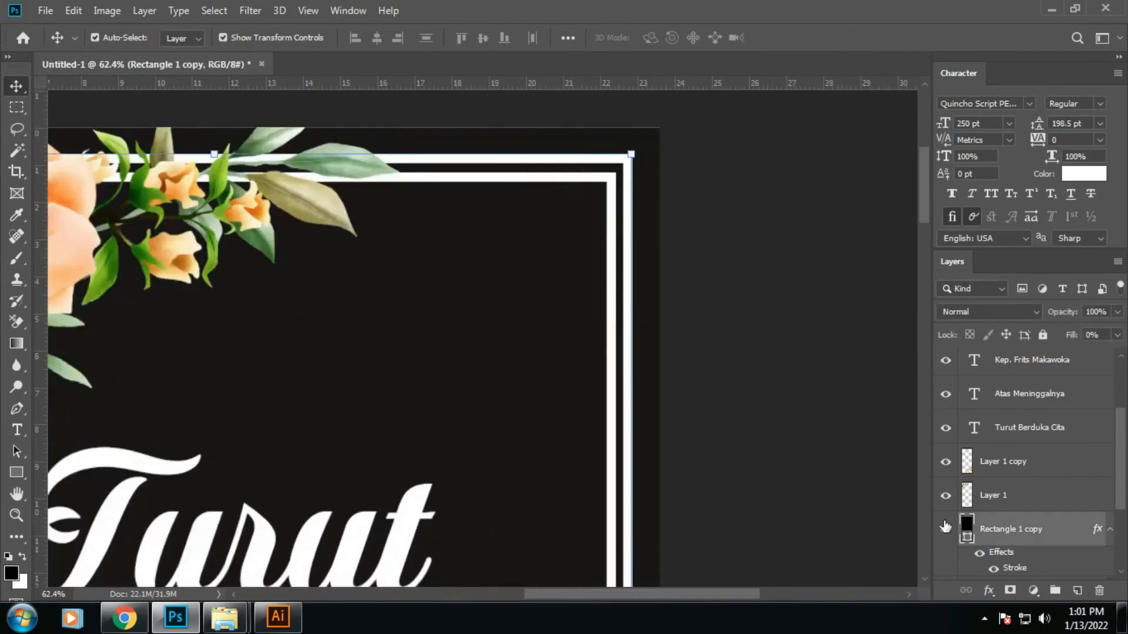
- Reduce the inner rectangle's stroke size to make it thinner than the outer frame line
scroll(1035, 527, "down", 2)
left_click(1033, 529)
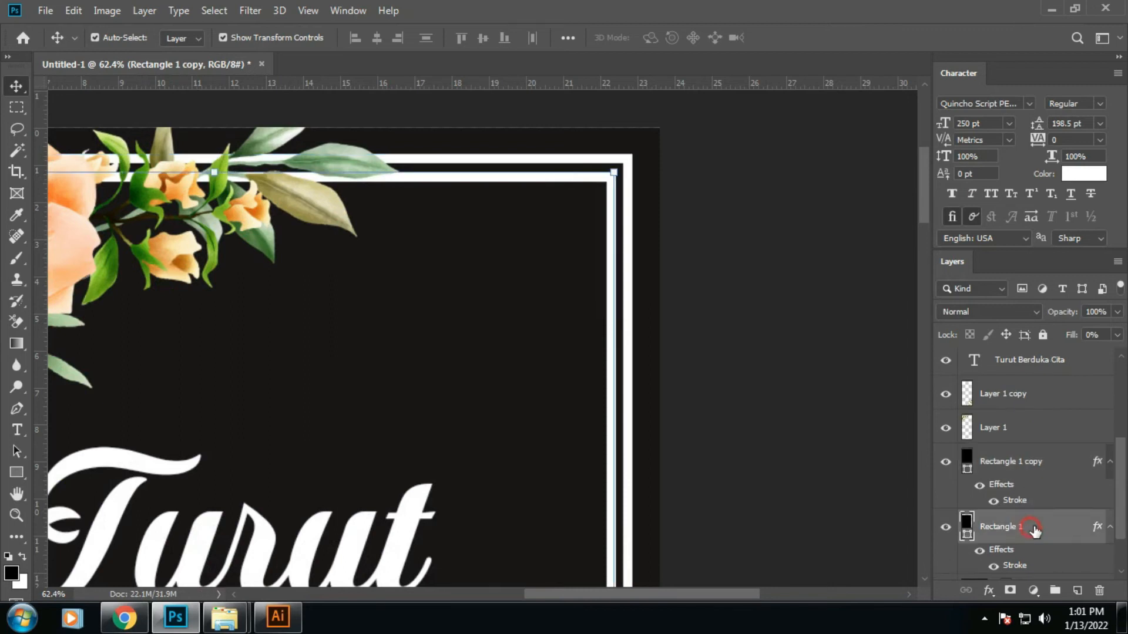
double_click(1044, 528)
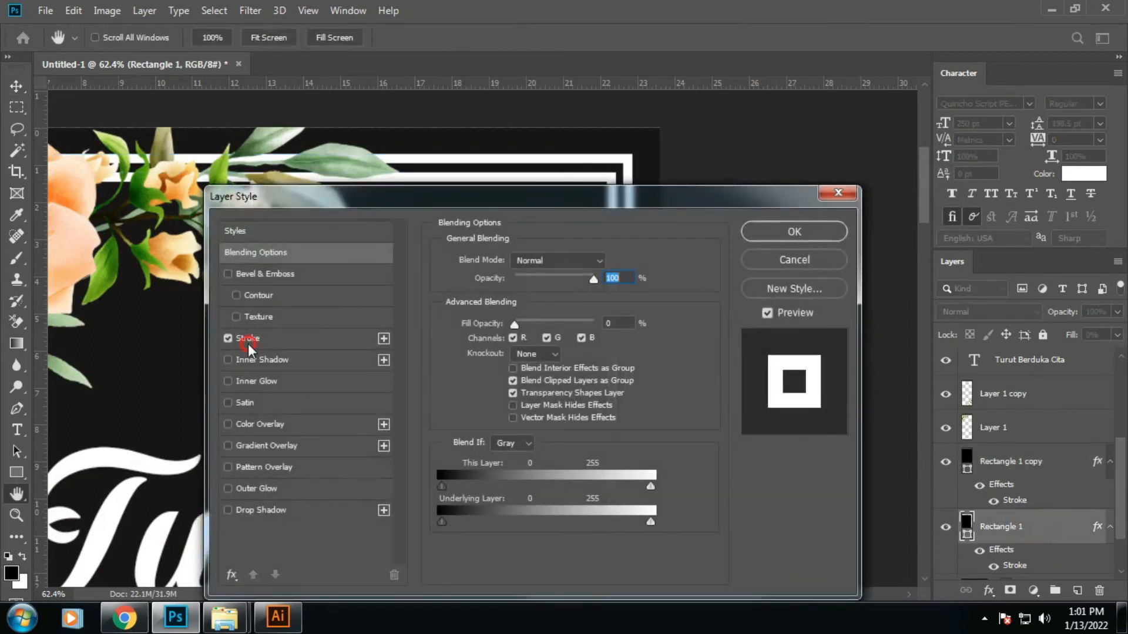
left_click(247, 340)
left_click_drag(301, 194, 403, 287)
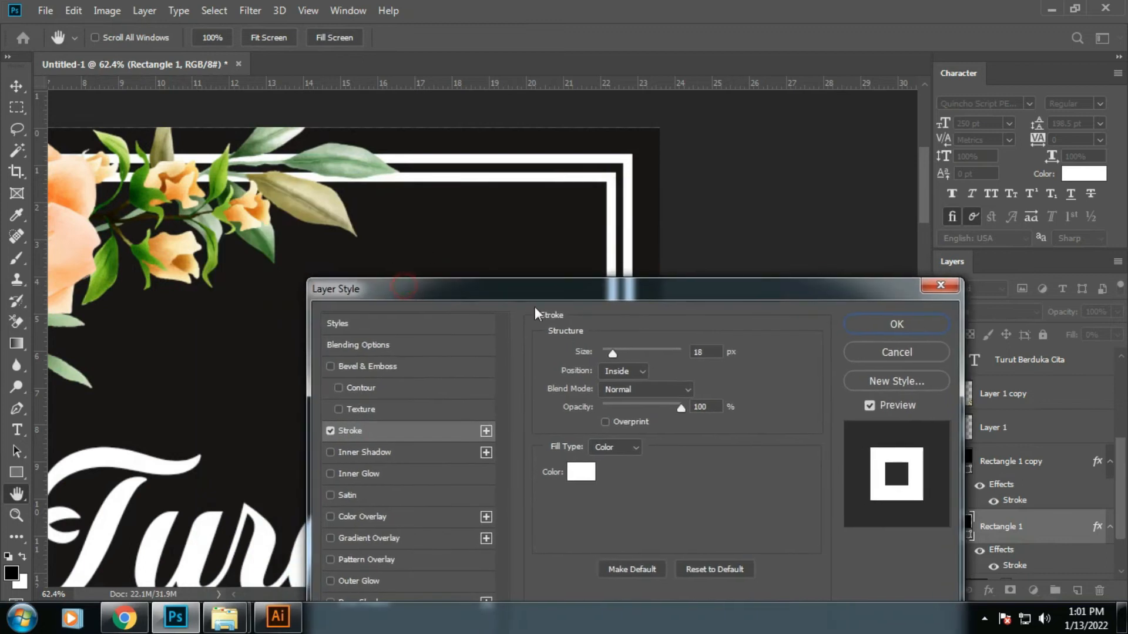
left_click_drag(611, 355, 612, 354)
left_click(845, 322)
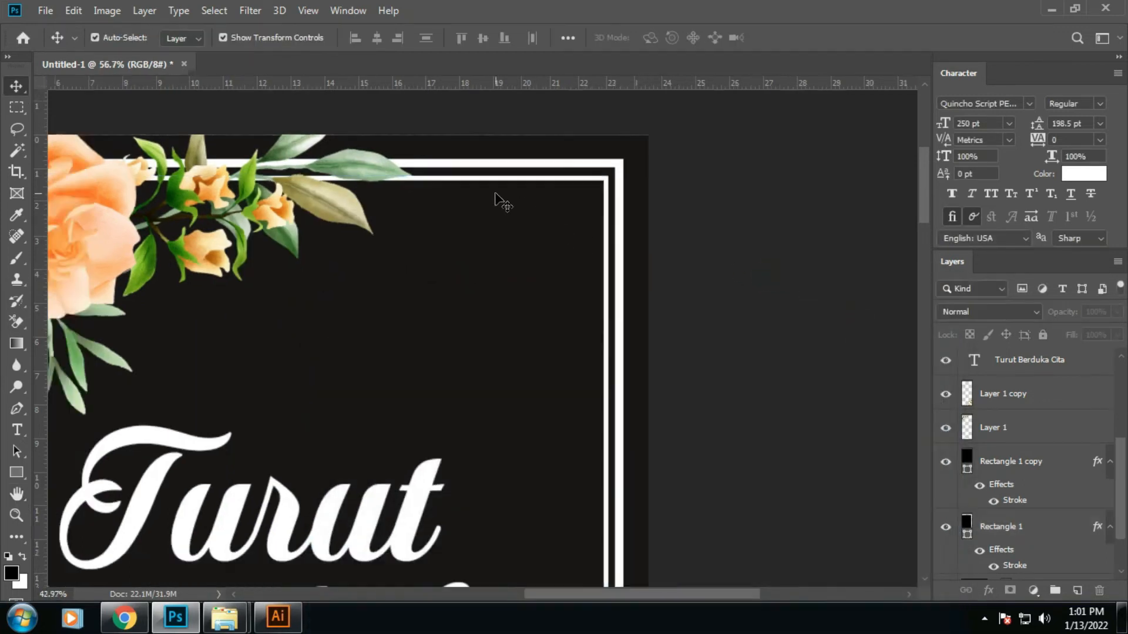
- Scale the senders' text block down from its centre to about 97% to leave space inside the frame
scroll(495, 200, "down", 5)
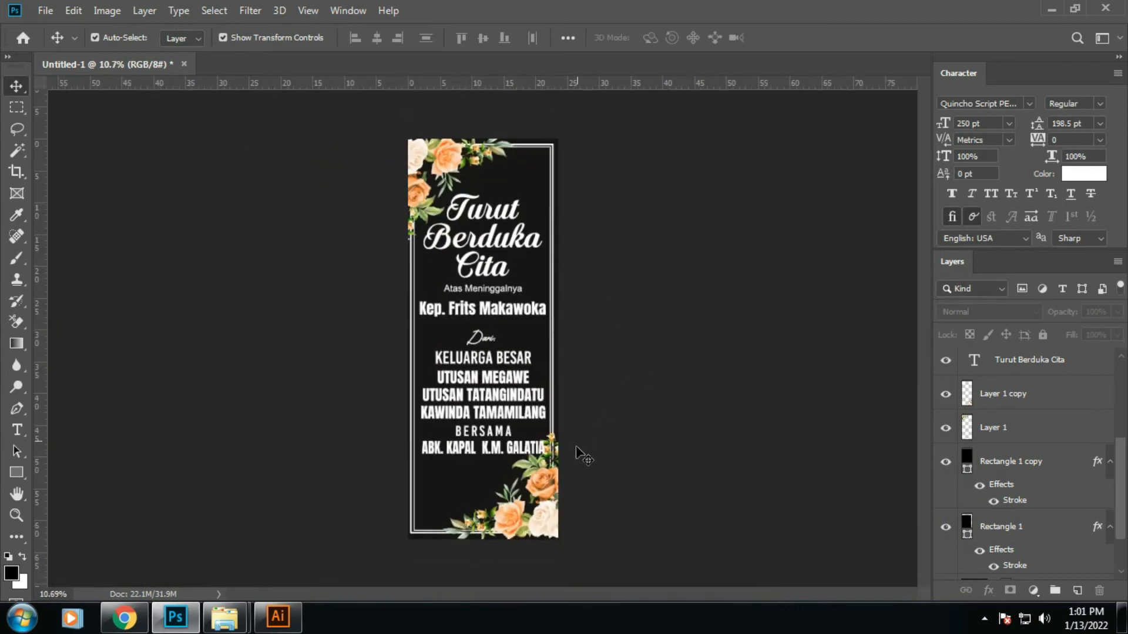
scroll(508, 505, "up", 3)
scroll(511, 490, "down", 3)
scroll(494, 446, "up", 2)
left_click(483, 439)
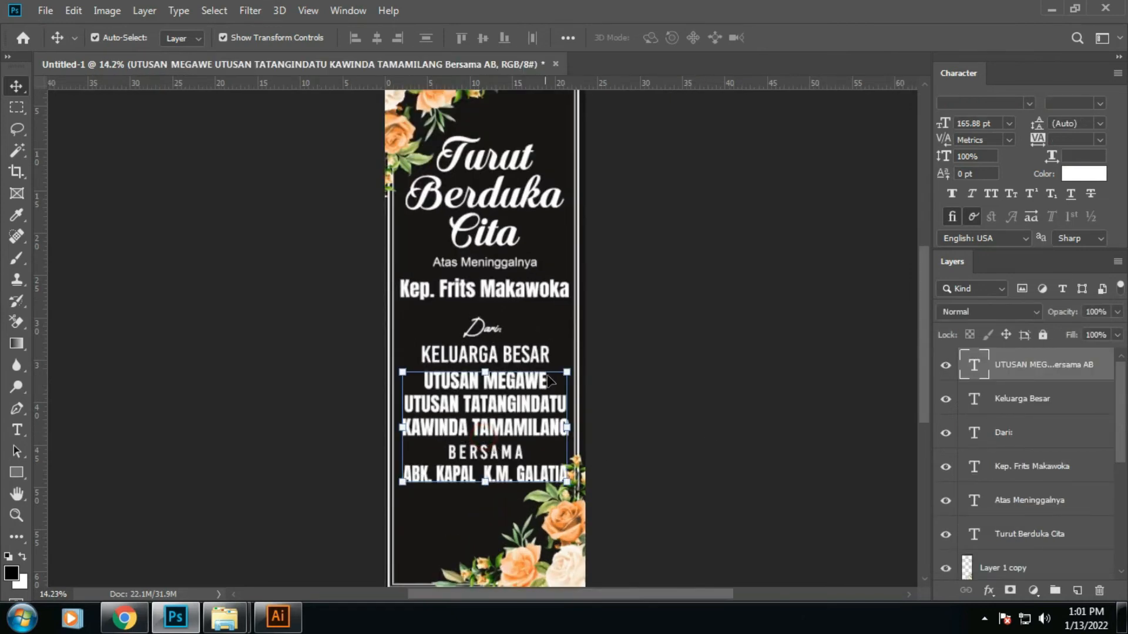
left_click_drag(569, 369, 565, 372)
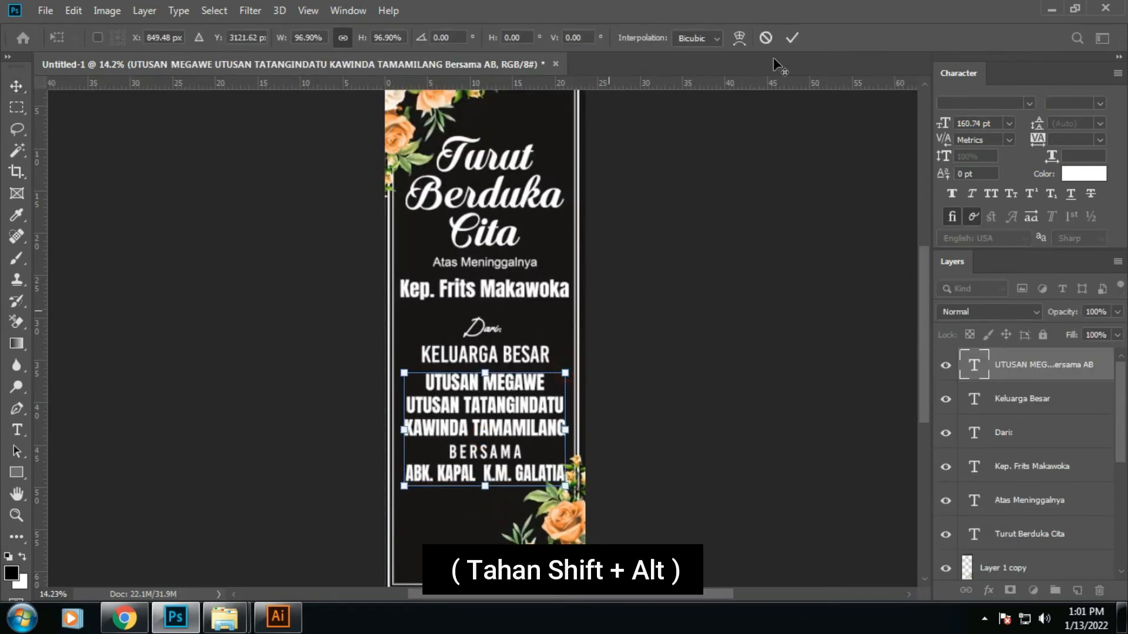
left_click(792, 37)
left_click(726, 235)
- Scale the deceased's name down from its centre to about 96%
left_click(520, 281)
left_click_drag(609, 267, 606, 266)
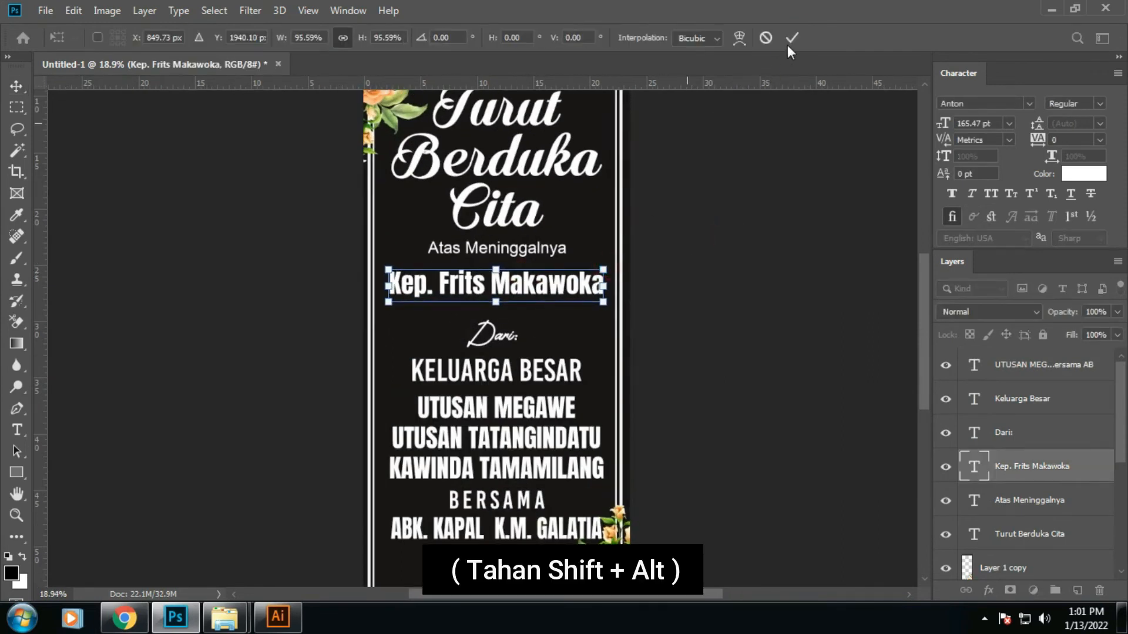
left_click(791, 37)
left_click(709, 366)
- Group the two frame rectangles into one layer group
scroll(451, 427, "down", 1)
scroll(451, 427, "down", 1)
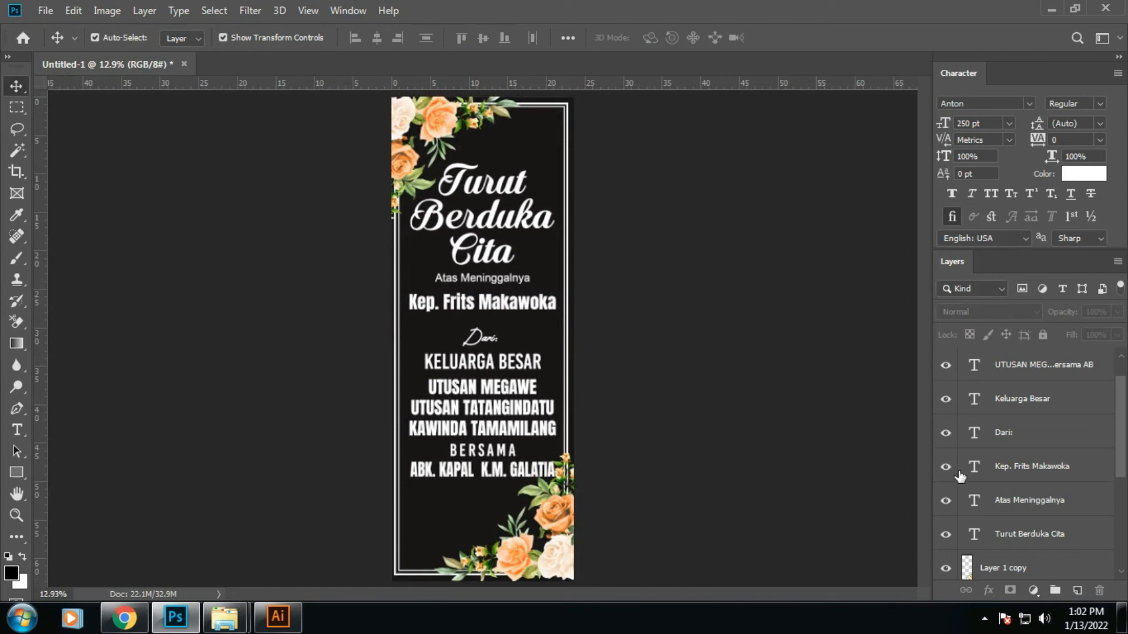
scroll(991, 500, "down", 5)
left_click(983, 458)
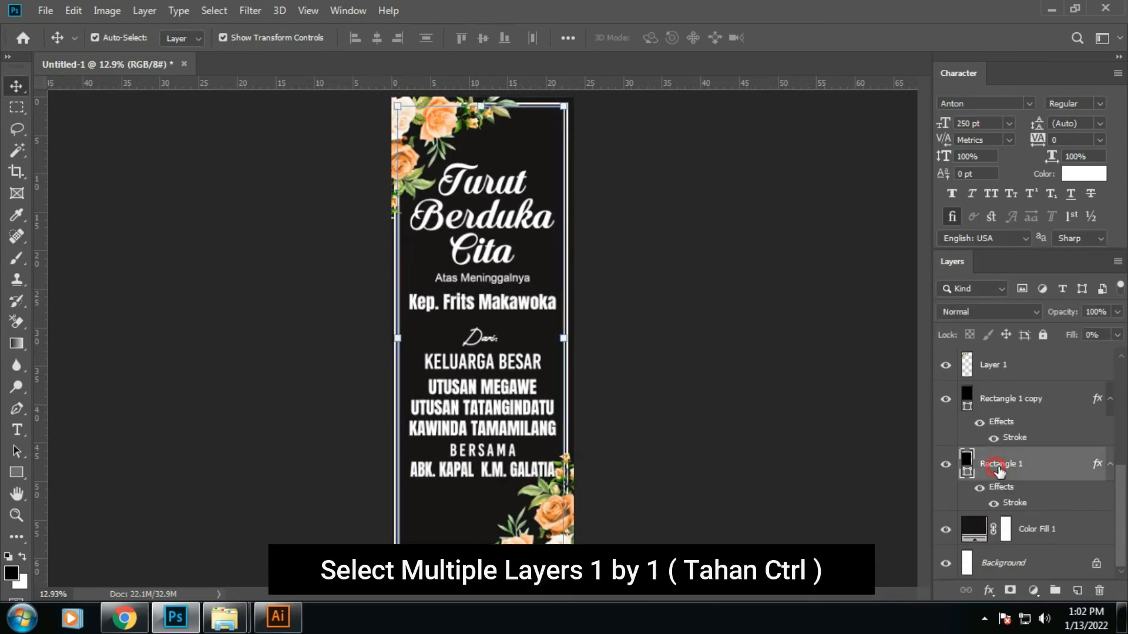
left_click(1009, 404, "ctrl")
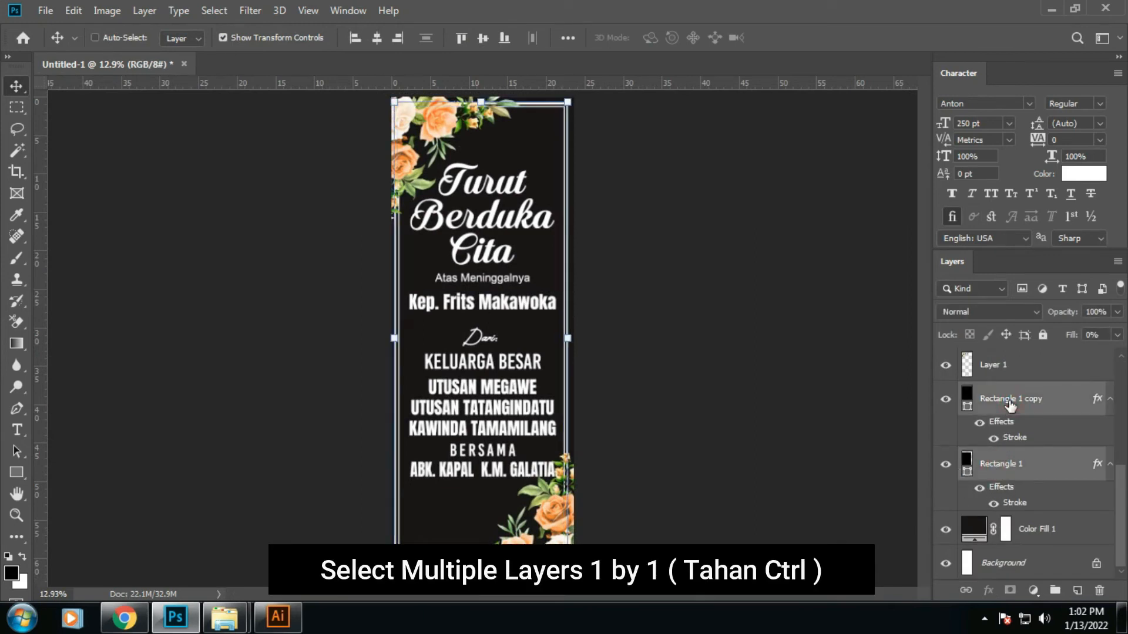
key("ctrl+g")
scroll(277, 460, "down", 1)
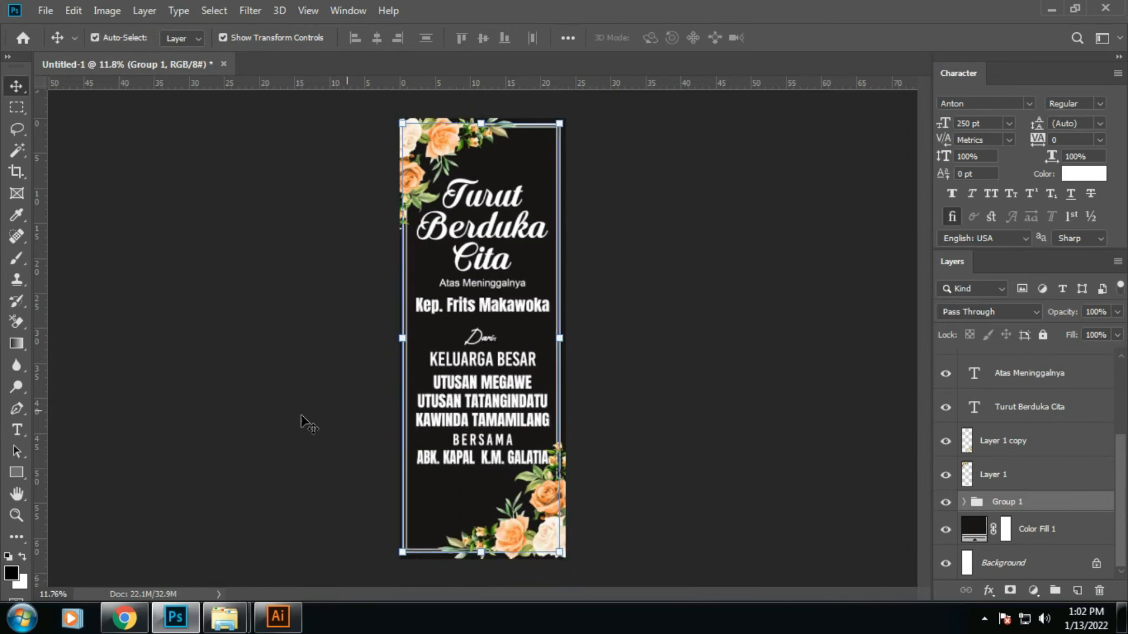
- Draw a black rectangle about 2142 × 4697 px over the whole banner, directly above the frame group
left_click(17, 472)
left_click_drag(374, 108, 586, 565)
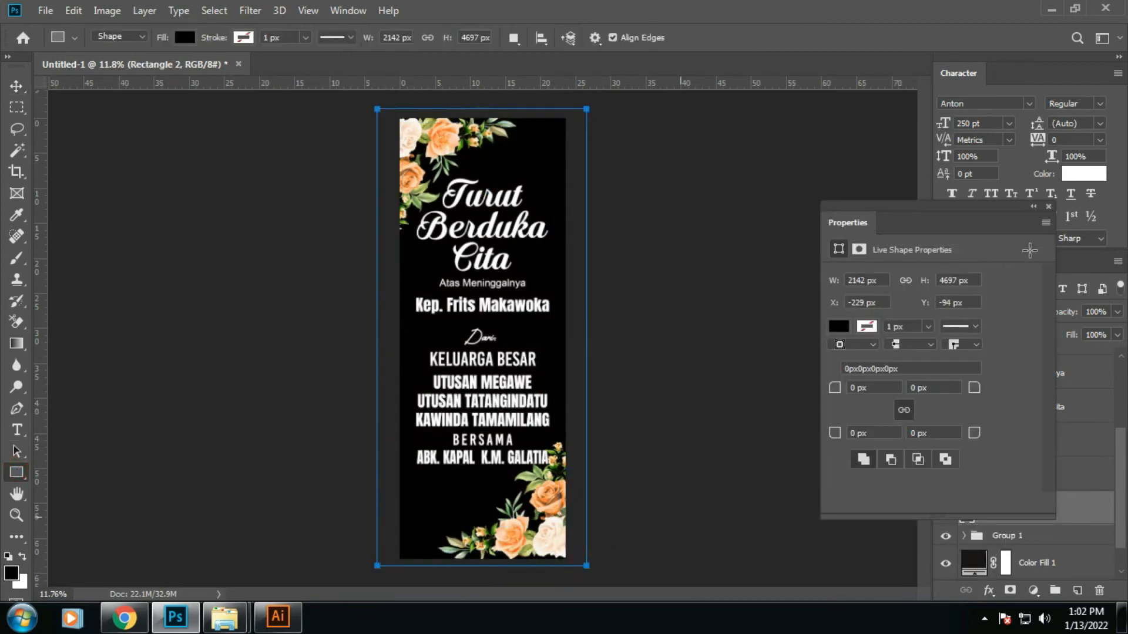
left_click(1049, 207)
- Add a Gradient Overlay to the covering rectangle using the orange-yellow-orange preset
double_click(1069, 508)
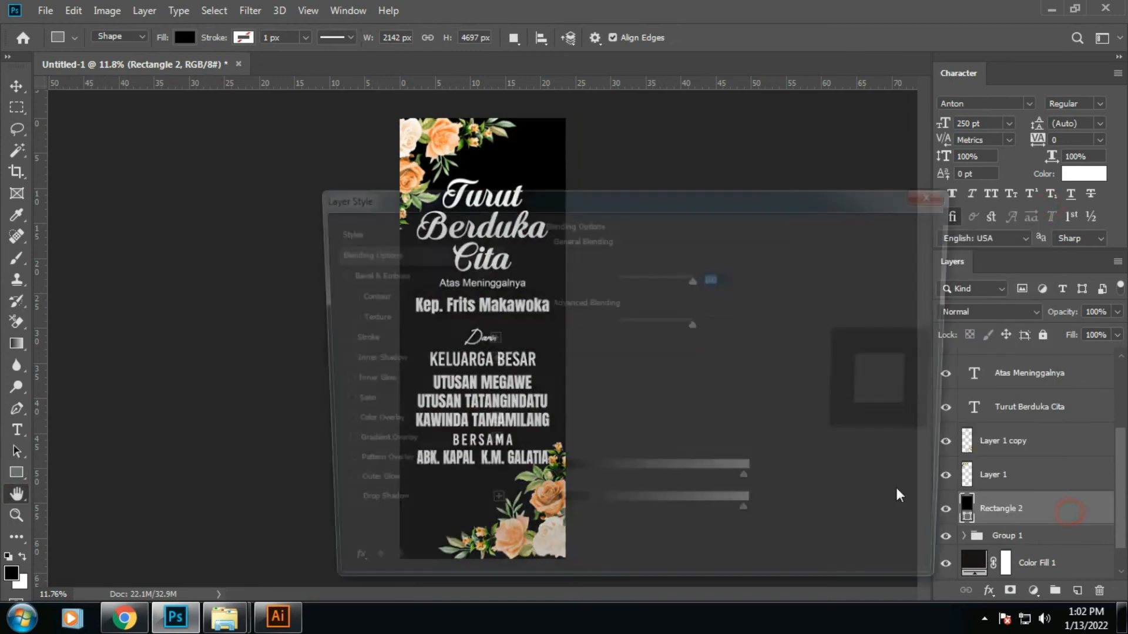
left_click_drag(430, 198, 752, 145)
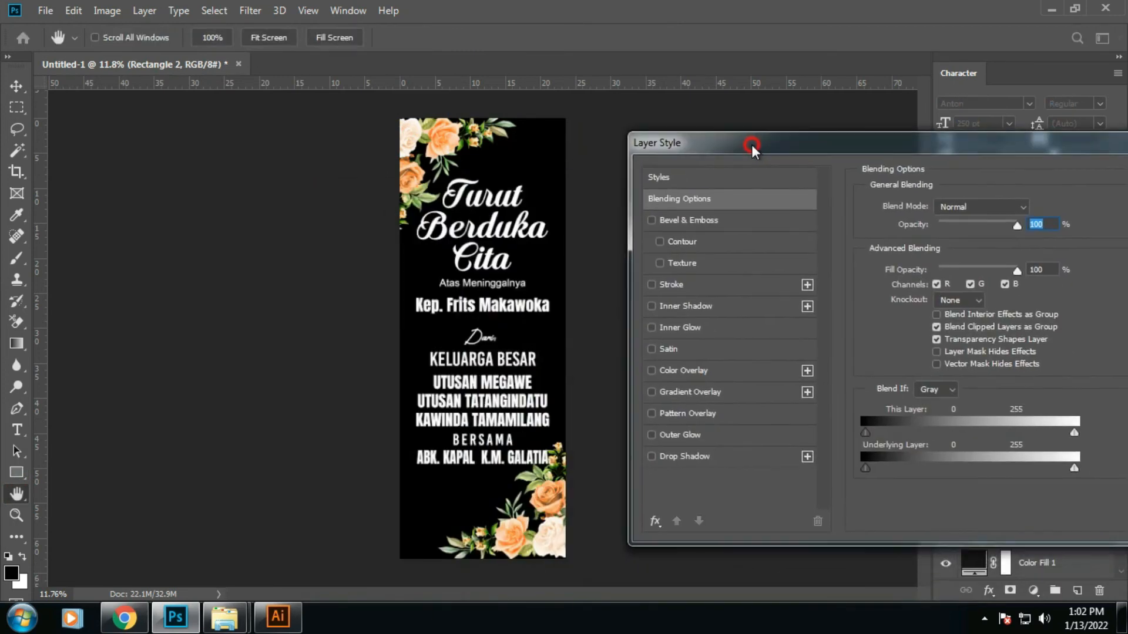
left_click(677, 394)
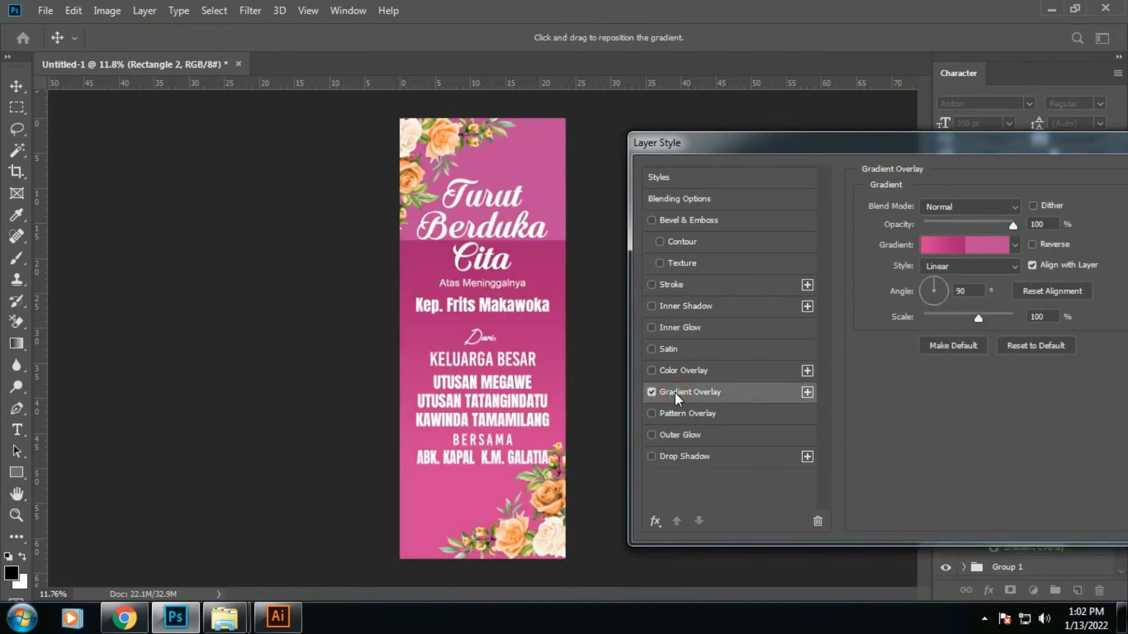
left_click(650, 392)
left_click(679, 392)
left_click(943, 248)
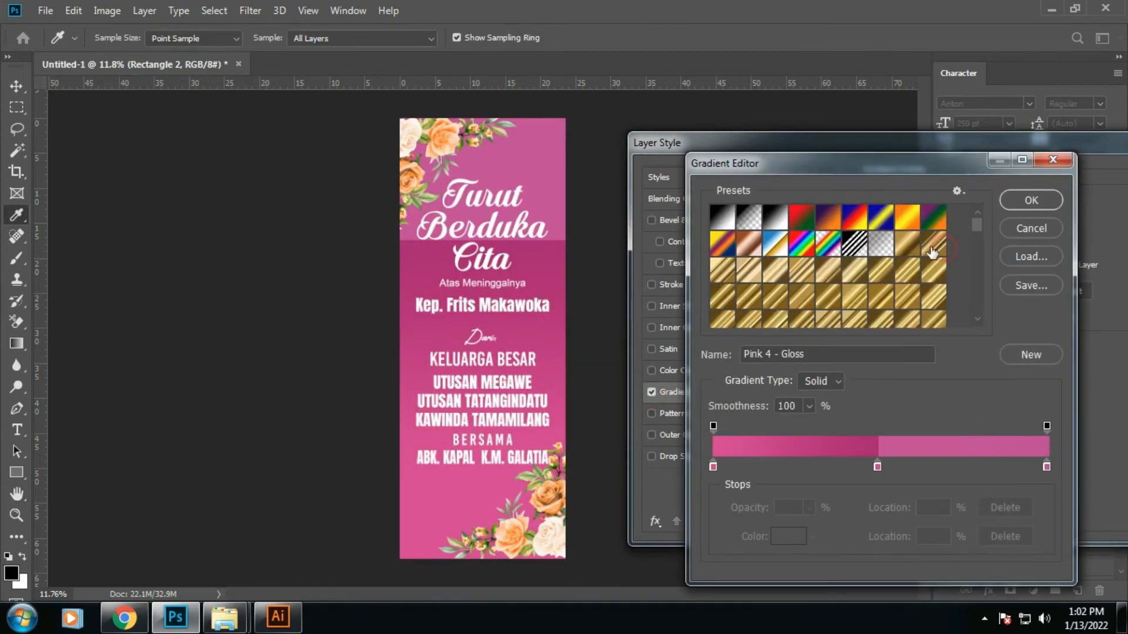
left_click(906, 219)
- Recolour the gradient's first stop to brownish orange c06f32 and its middle stop to tan d6aa71
double_click(713, 467)
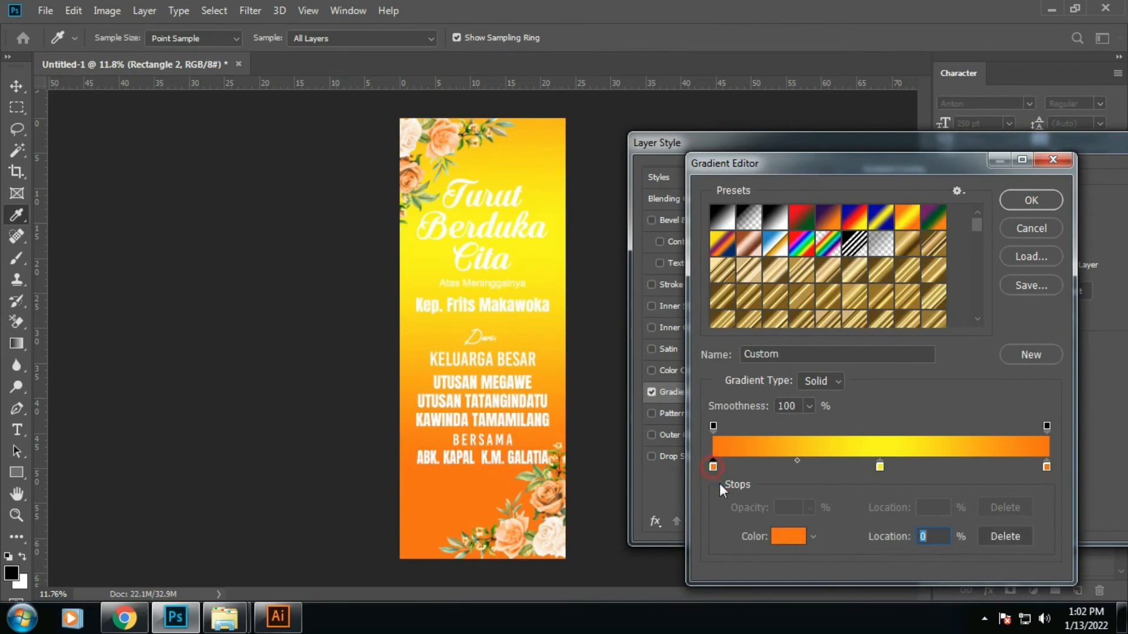
left_click(844, 347)
left_click(1024, 293)
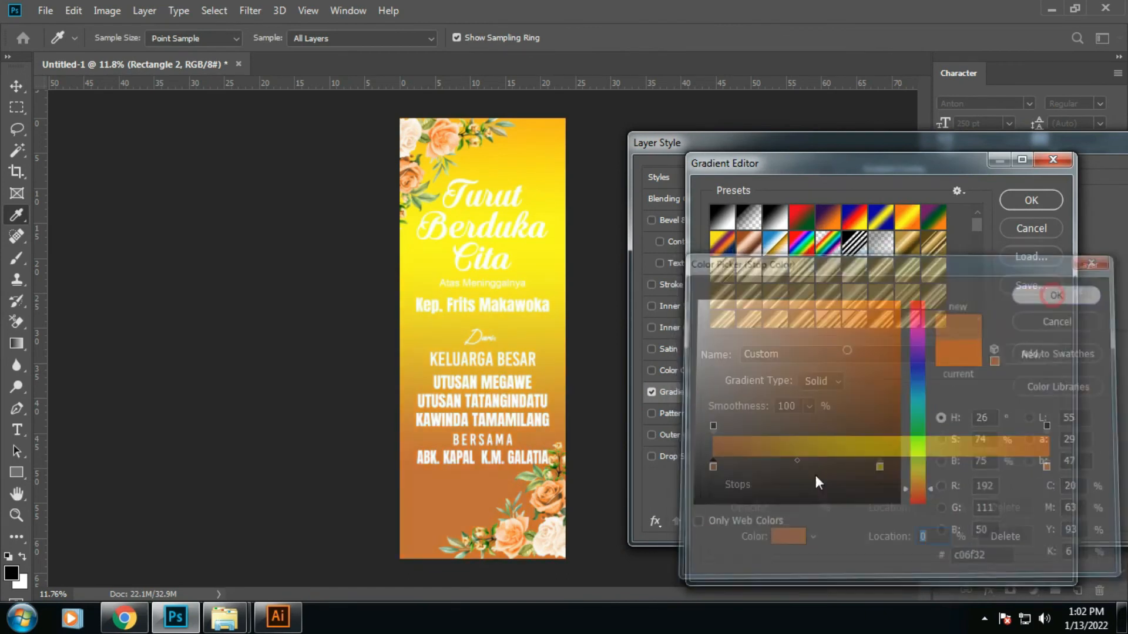
left_click(879, 466)
left_click(796, 534)
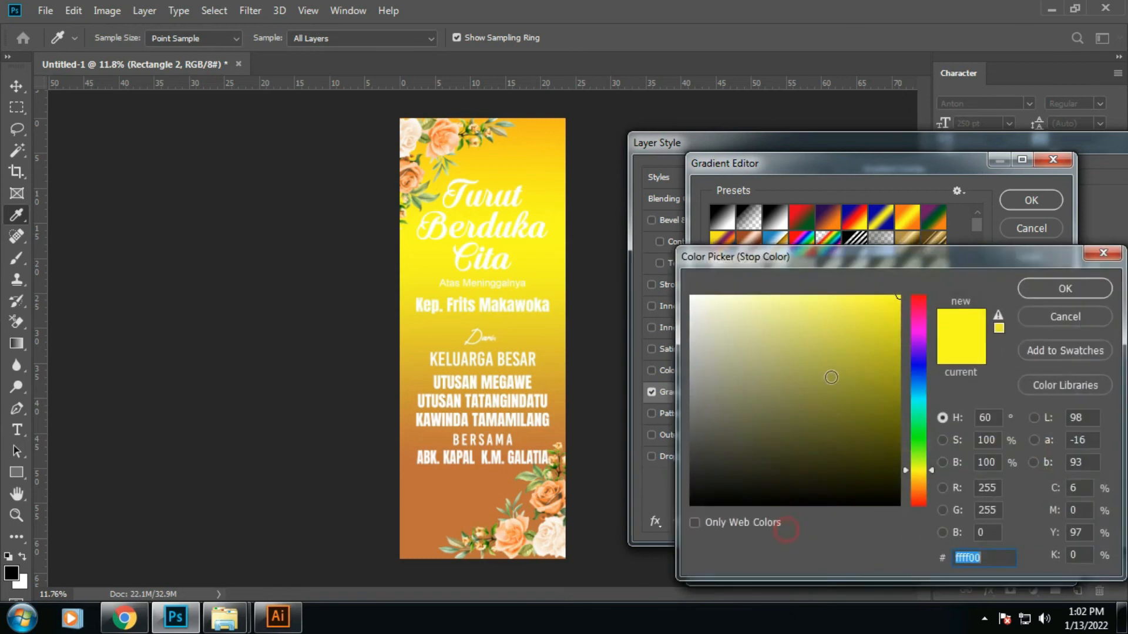
type("000000")
left_click_drag(911, 325, 919, 485)
left_click(788, 329)
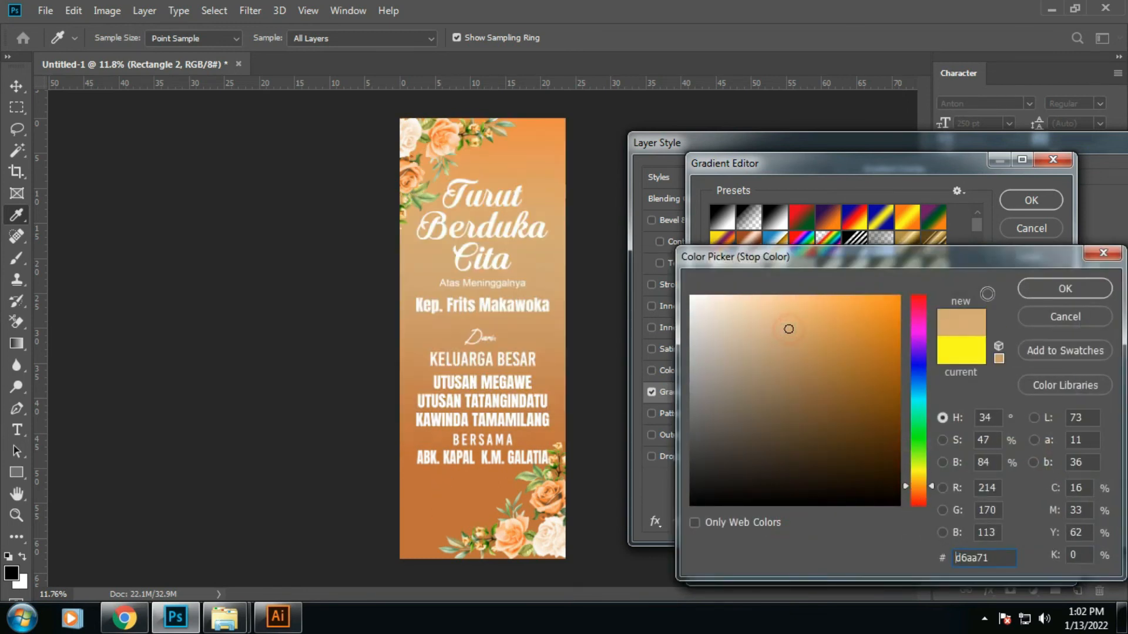
left_click(1045, 287)
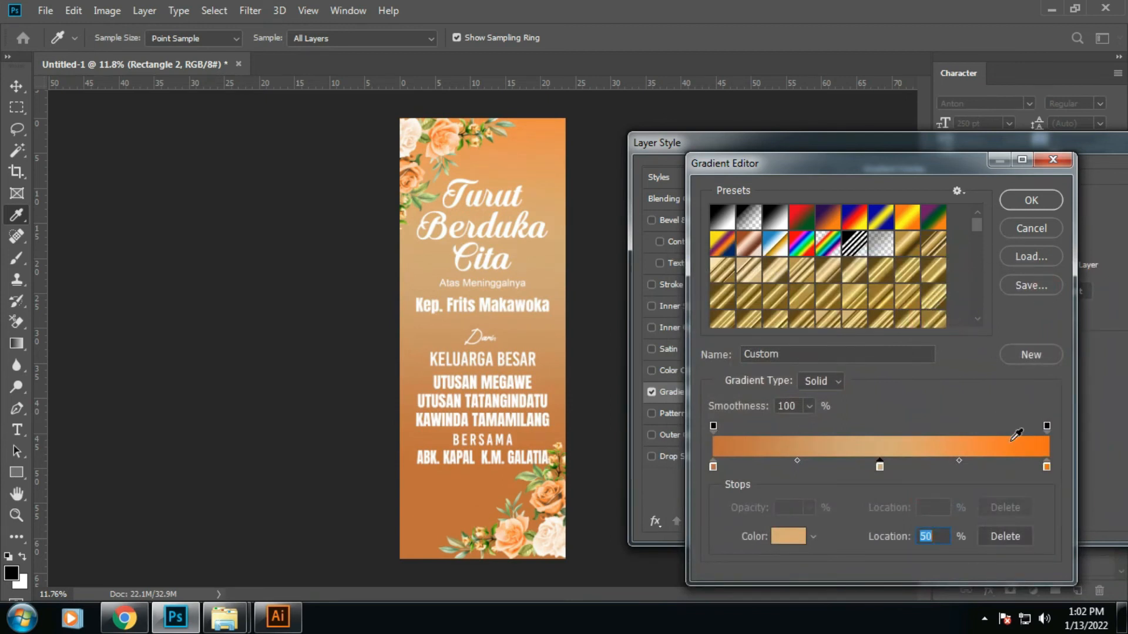
- Recolour the gradient's last stop to orange c8702d and move it to the 80% location
left_click(1046, 468)
left_click(788, 536)
left_click(852, 341)
left_click(1049, 291)
left_click_drag(1041, 469, 981, 467)
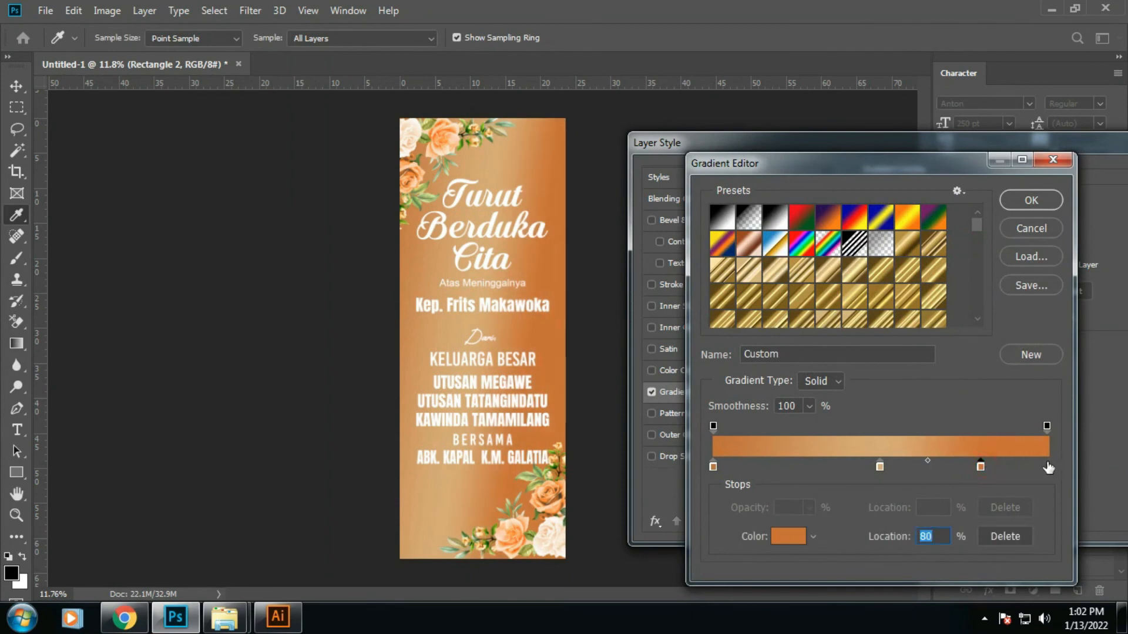
- Give the gradient a darker brown end stop at 99%
left_click(777, 538)
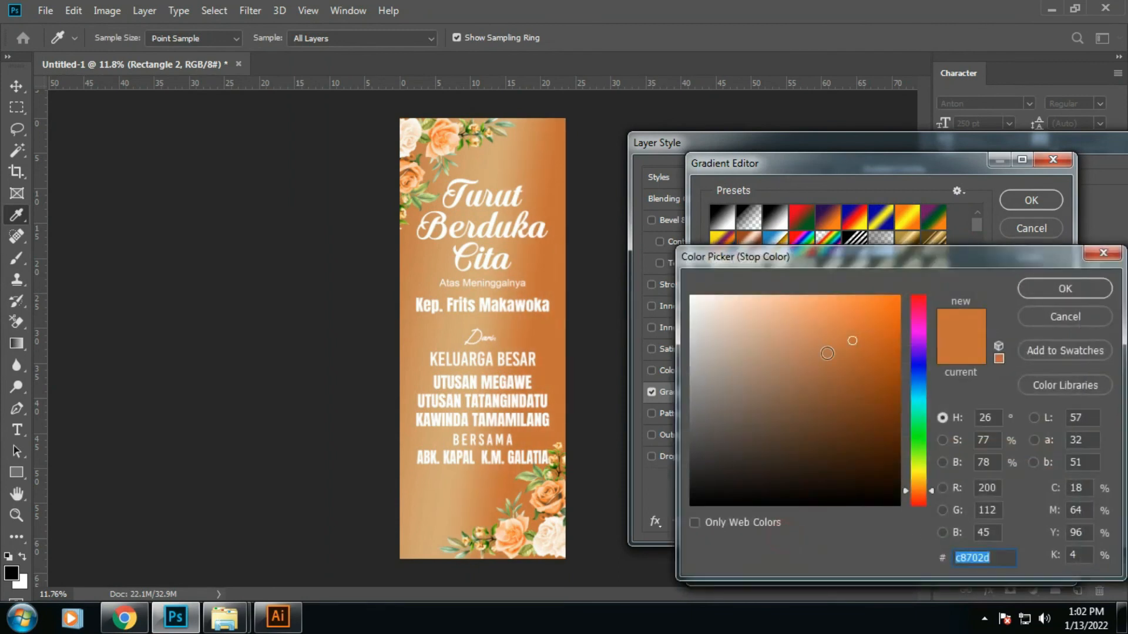
left_click(859, 385)
left_click(1063, 288)
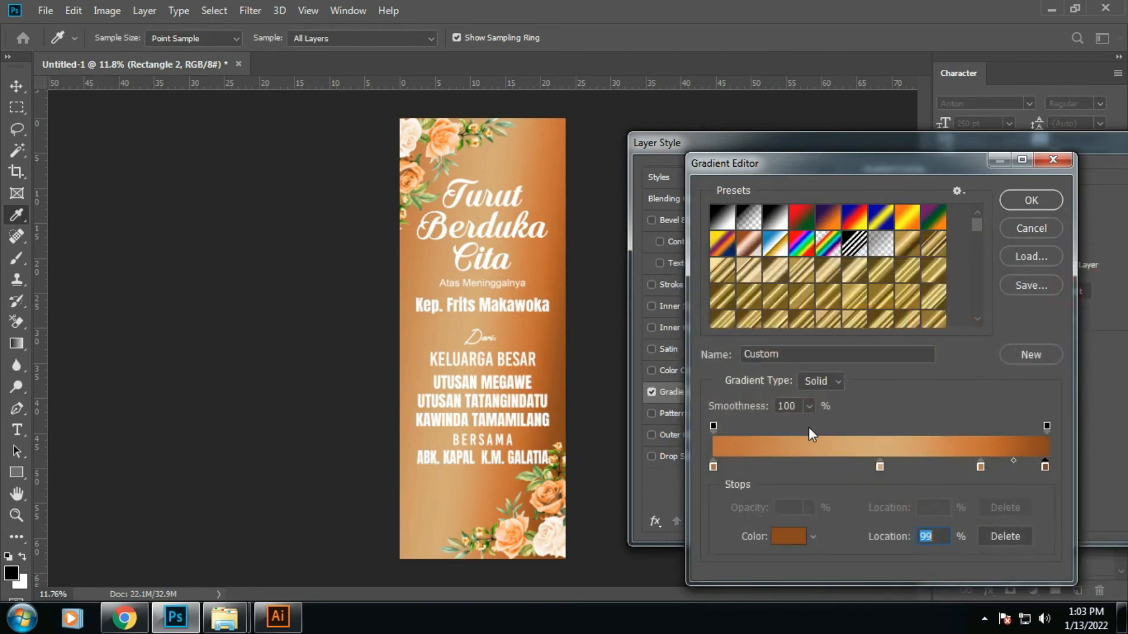
- Rearrange the gradient with dark brown at its start, orange stops at 23% and 83%, and tan just past the middle, and apply it
left_click_drag(871, 470, 784, 467)
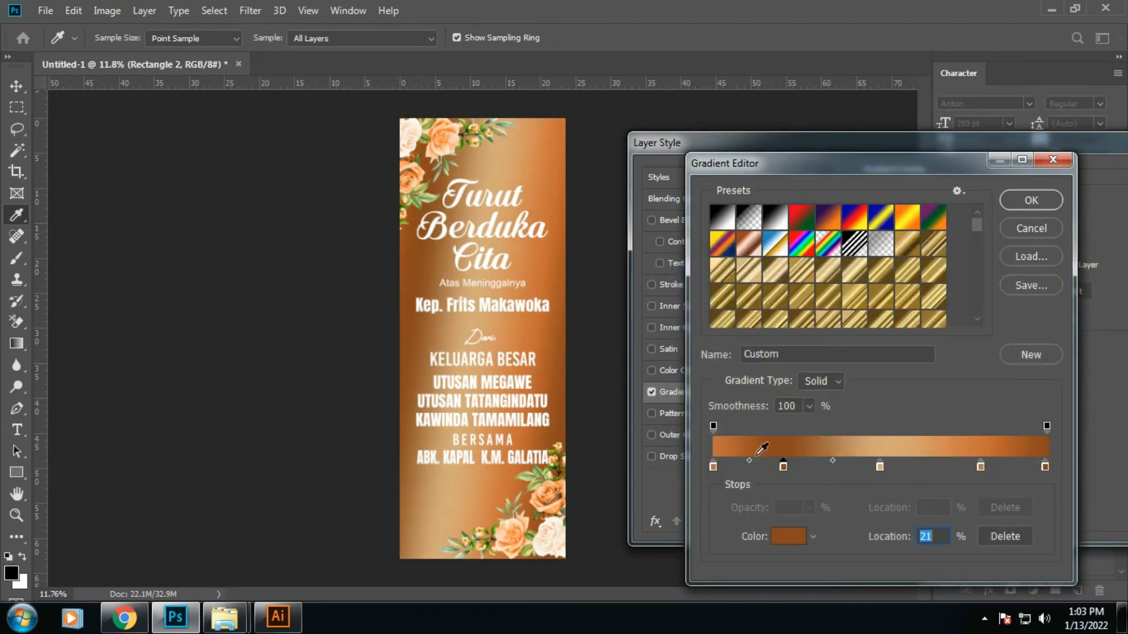
mouse_move(713, 468)
left_mouse_down()
mouse_move(808, 468)
mouse_move(693, 464)
left_mouse_up()
left_click_drag(808, 467, 791, 467)
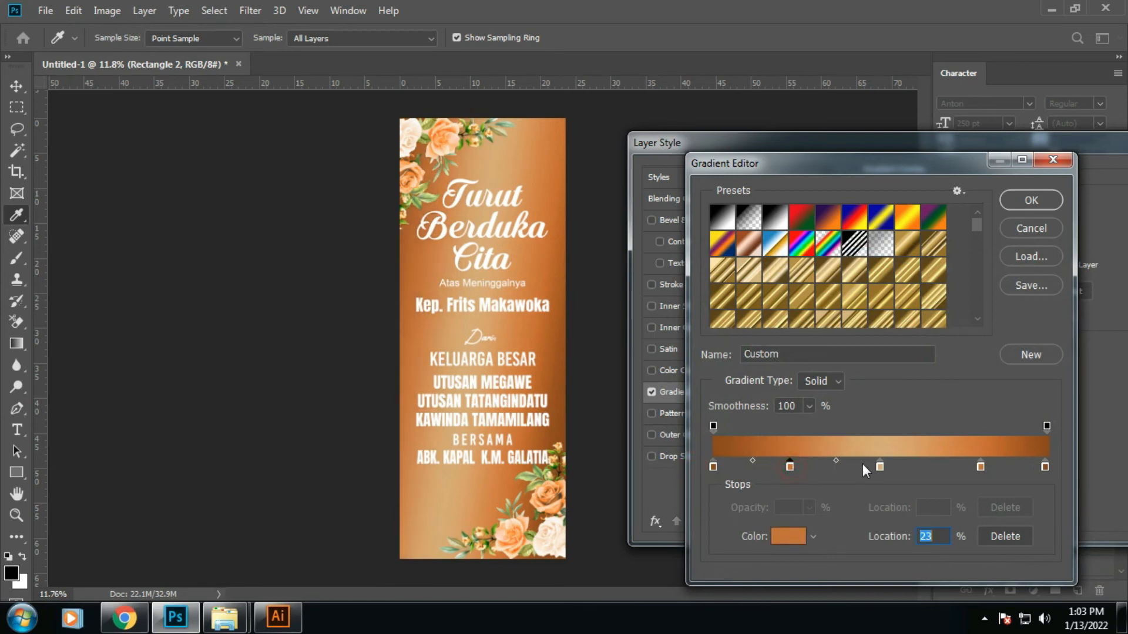
left_click(879, 466)
left_click(980, 467)
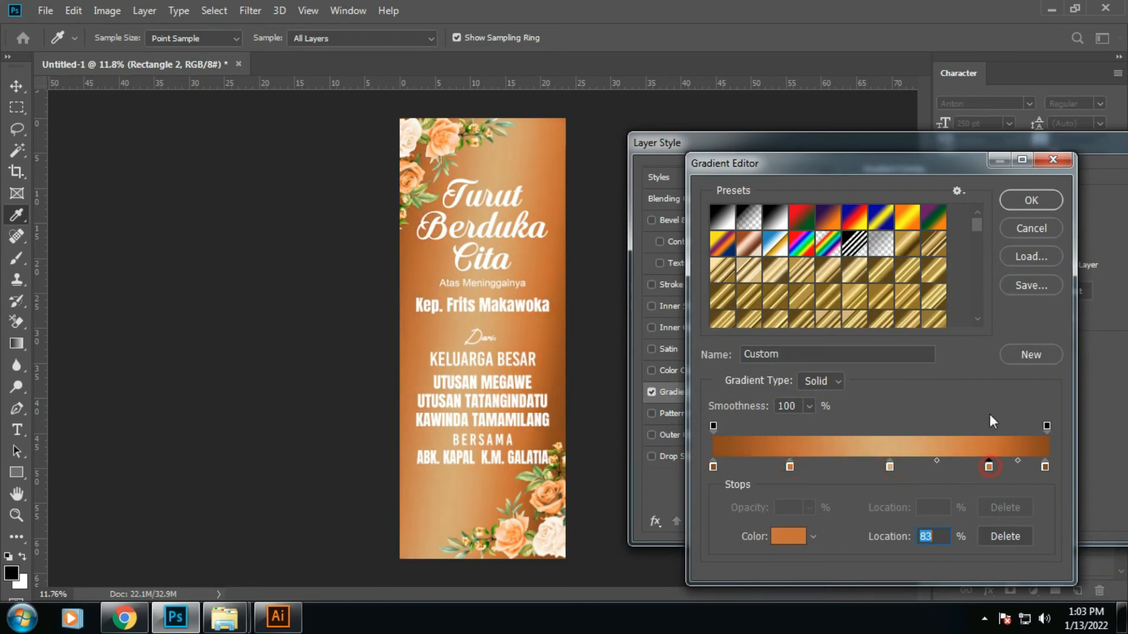
left_click(1025, 200)
left_click(904, 202)
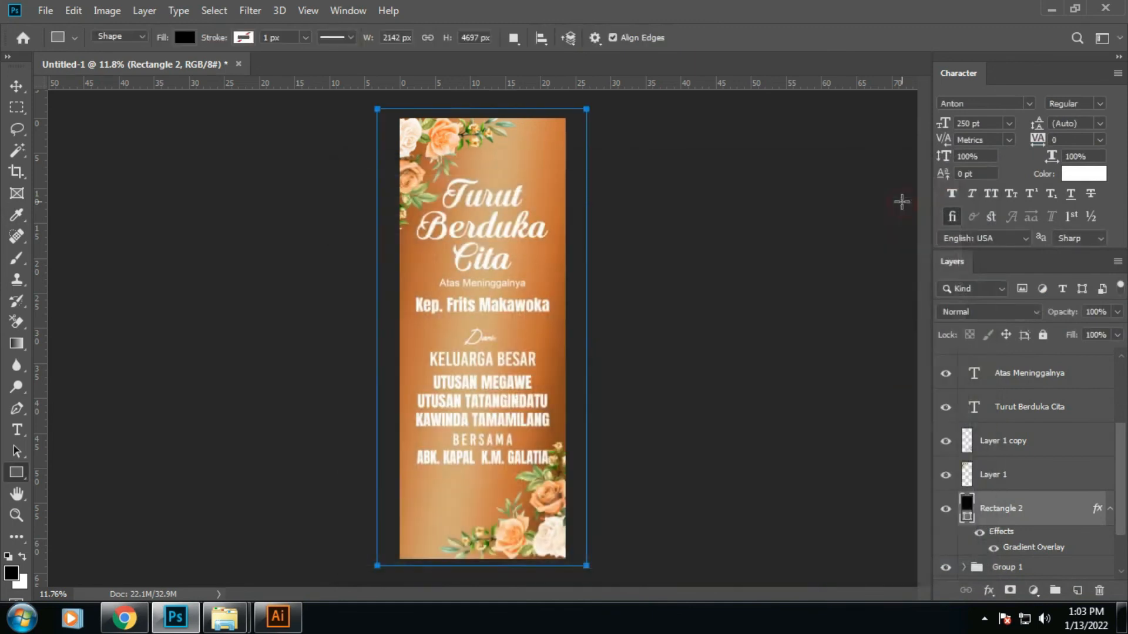
- Clip the covering rectangle to the frame group with a clipping mask
scroll(672, 317, "down", 1)
scroll(996, 462, "down", 2)
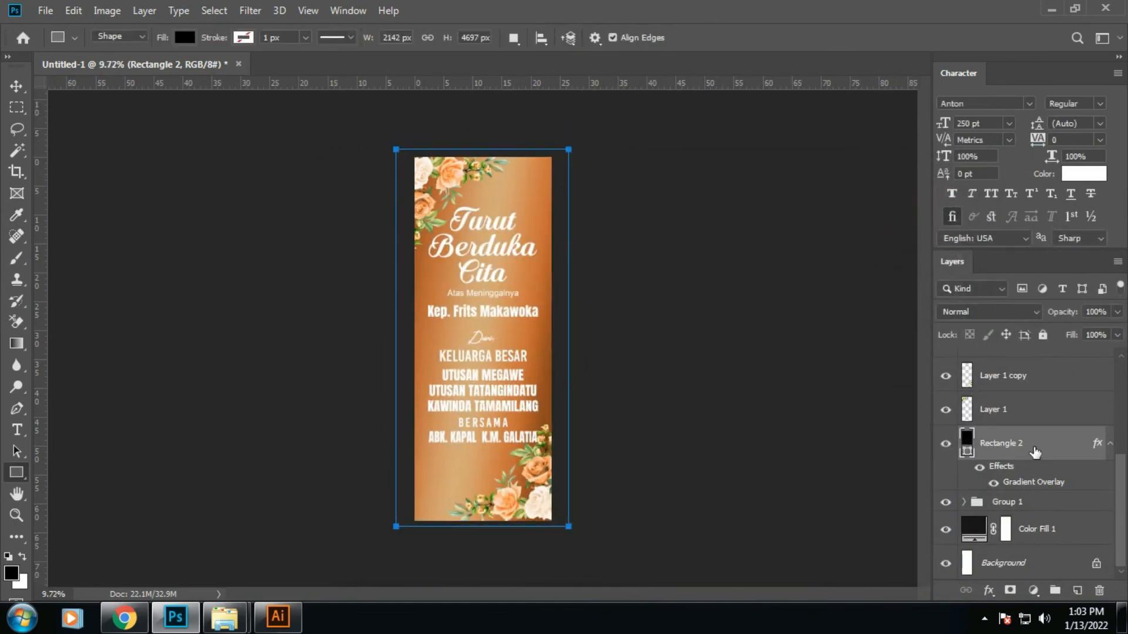
right_click(1035, 451)
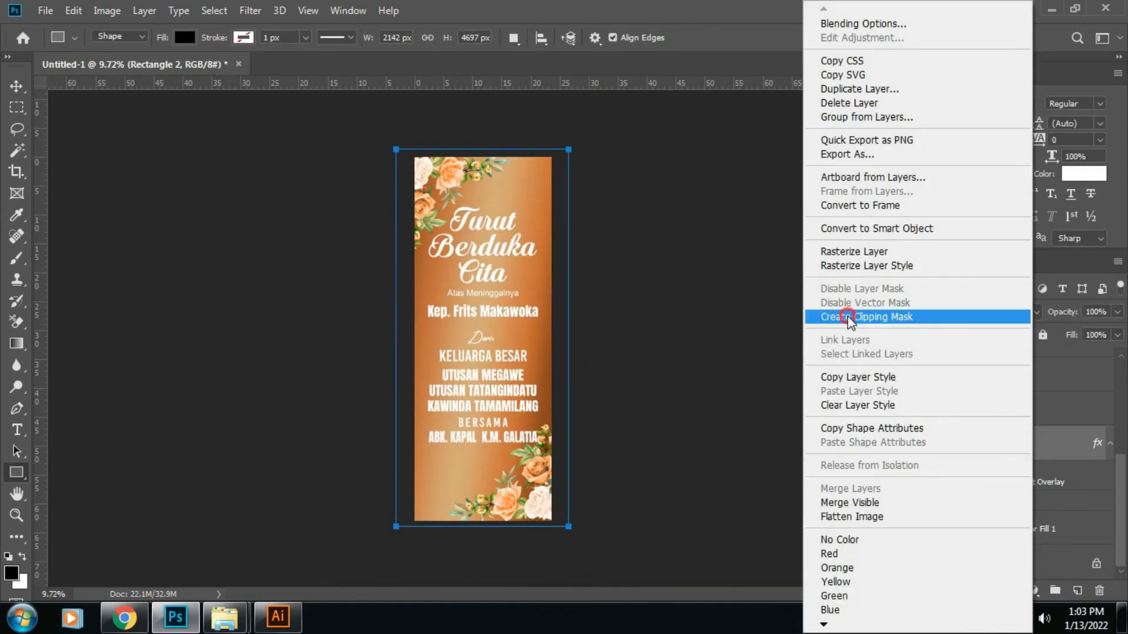
left_click(849, 317)
scroll(445, 179, "up", 2)
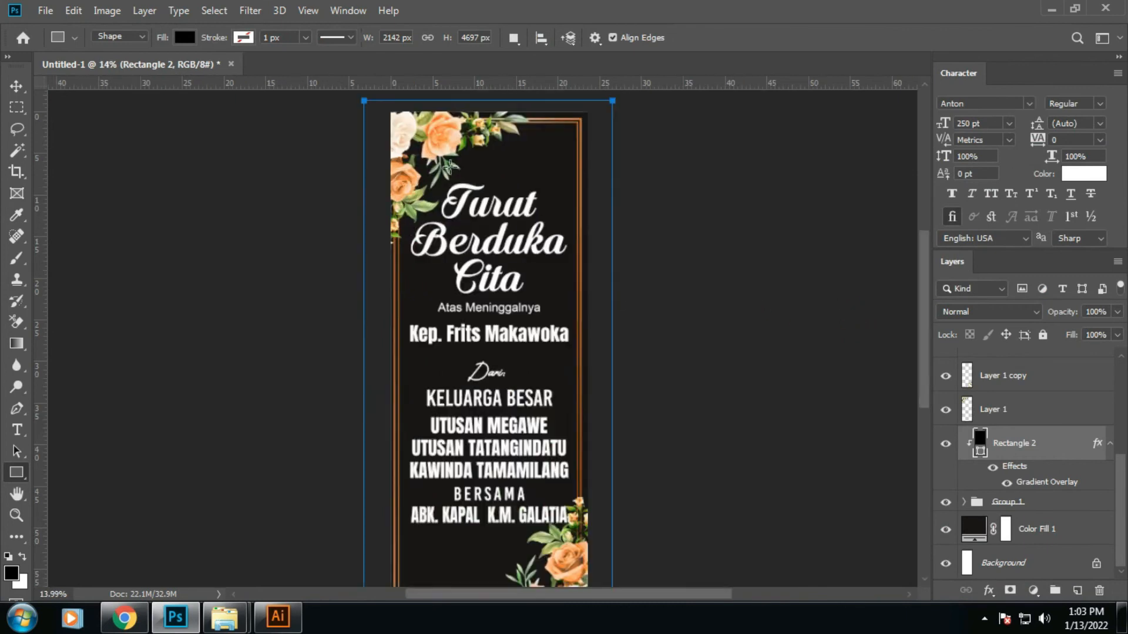
scroll(830, 423, "down", 1)
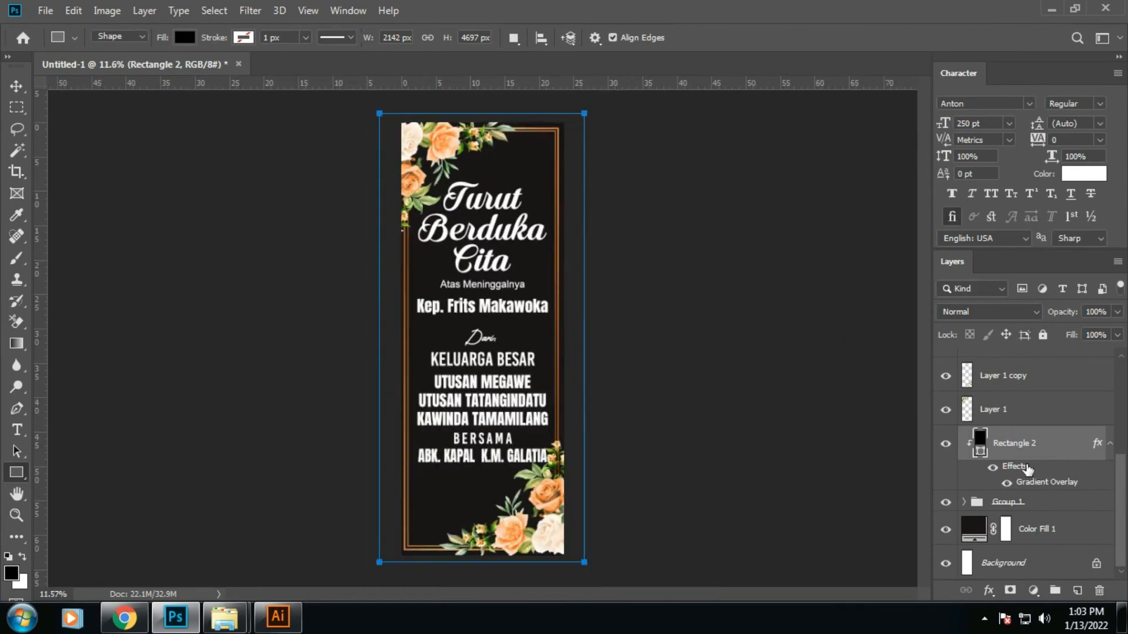
- Set the clipped rectangle's Gradient Overlay to an angle of 100° and increase its scale
double_click(1066, 457)
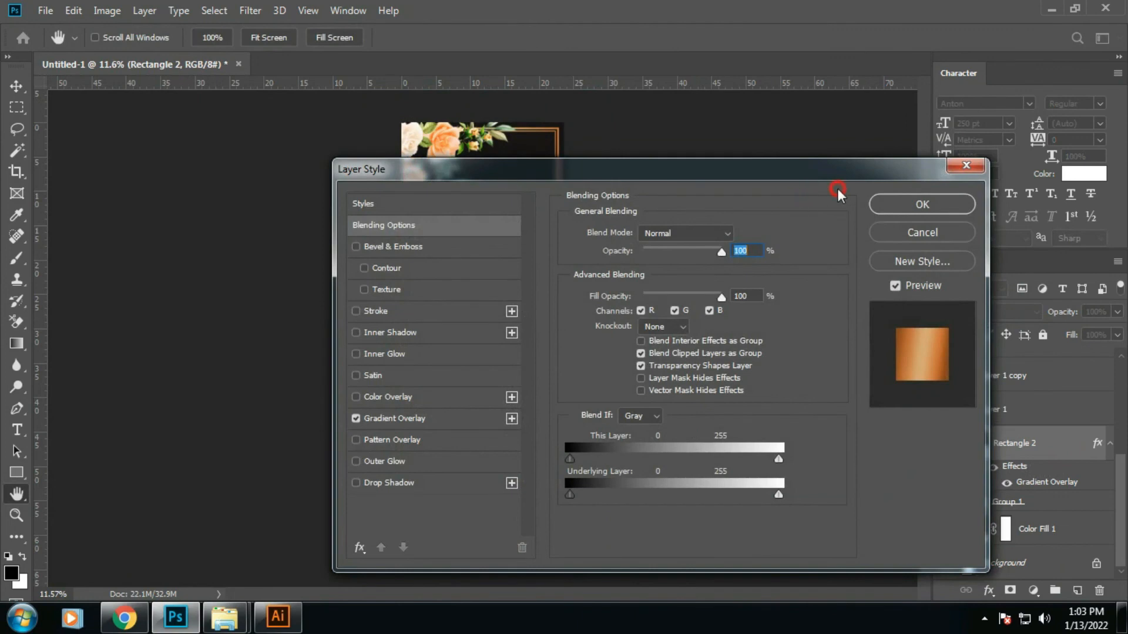
left_click_drag(504, 174, 837, 189)
left_click(729, 438)
left_click(971, 327)
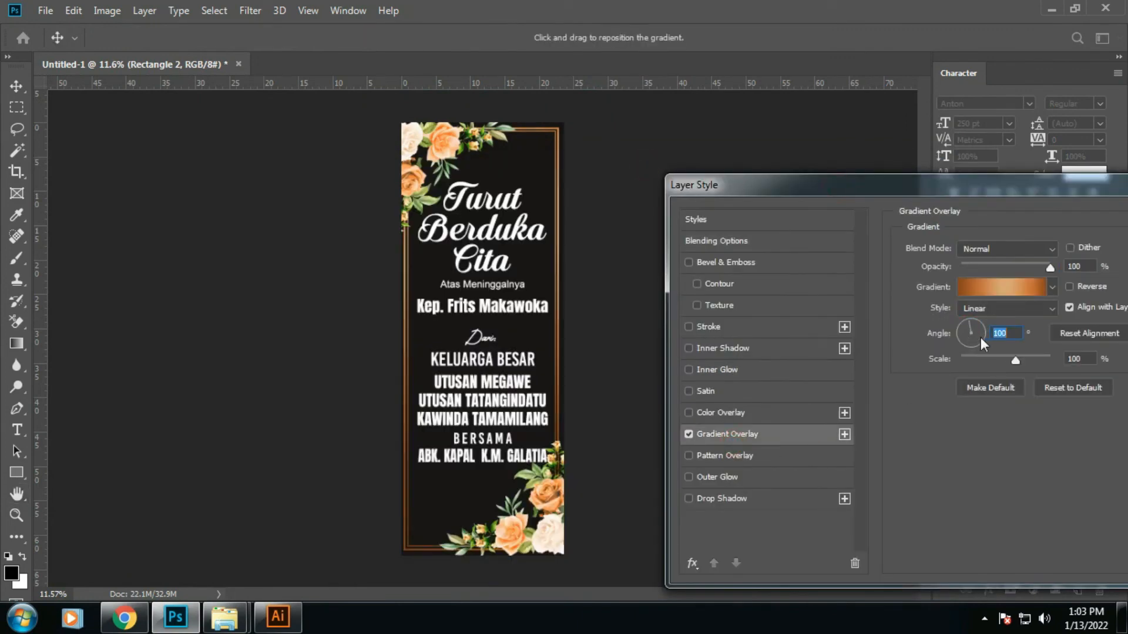
left_click_drag(1012, 361, 1045, 362)
left_click_drag(821, 189, 293, 262)
left_click(721, 300)
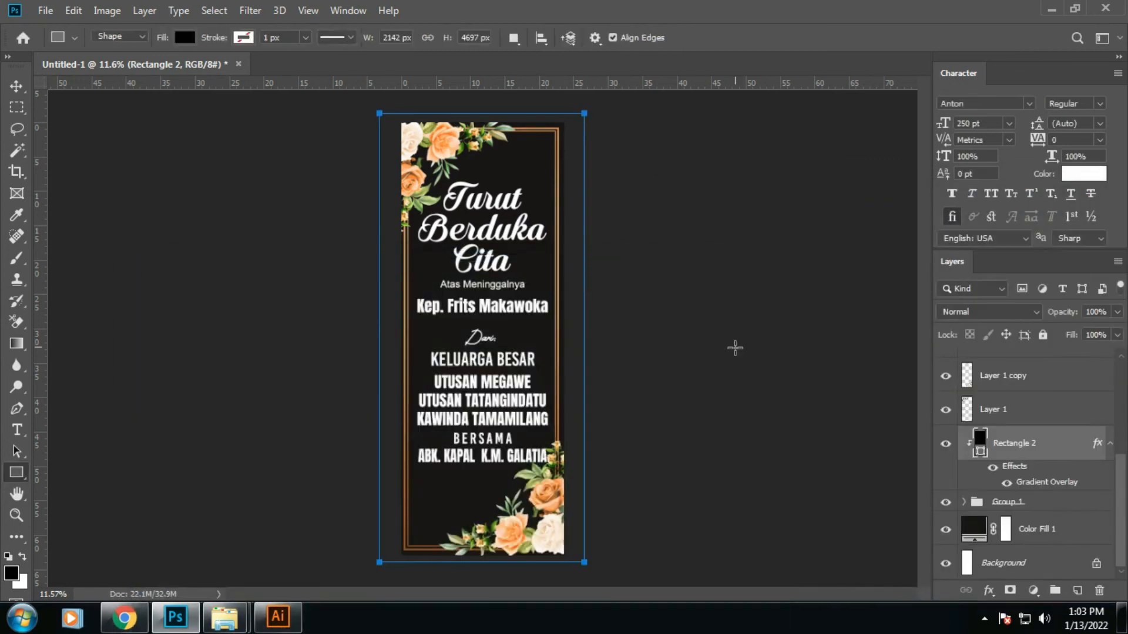
left_click(706, 341)
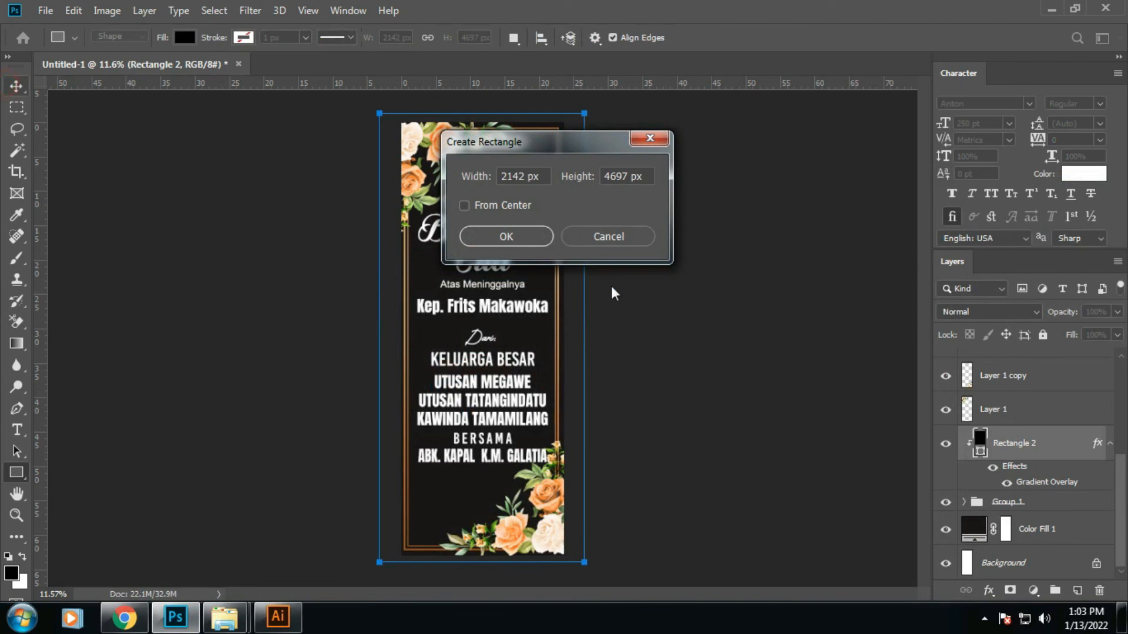
left_click(611, 243)
- Recolour the deceased's name with the pale peach f6d9bf sampled from the upper roses
left_click(17, 89)
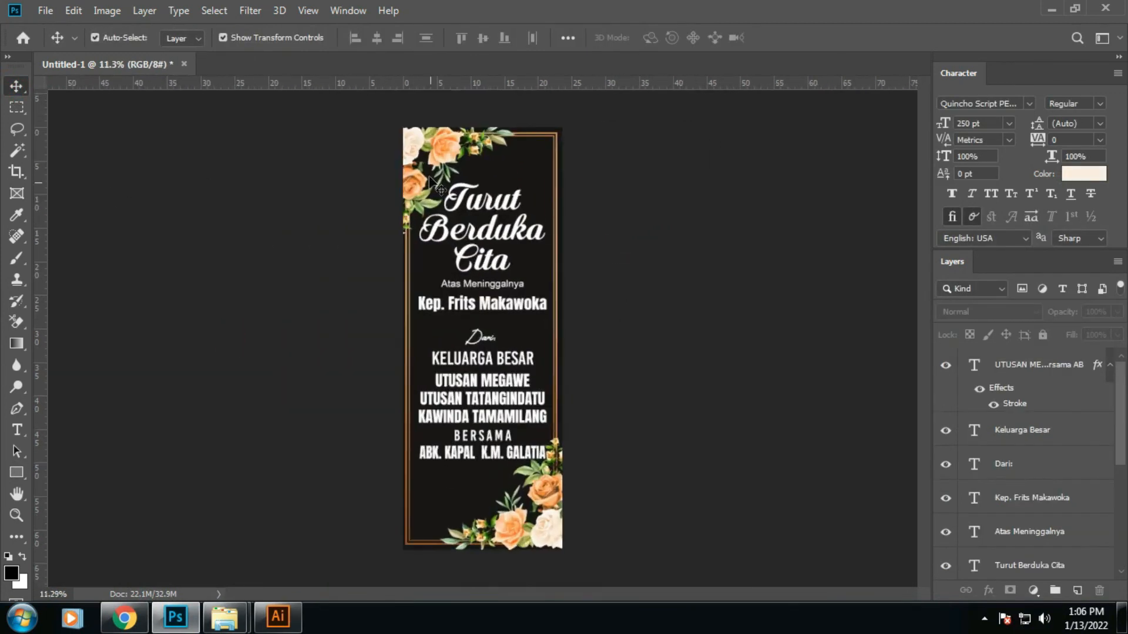
left_click(493, 305)
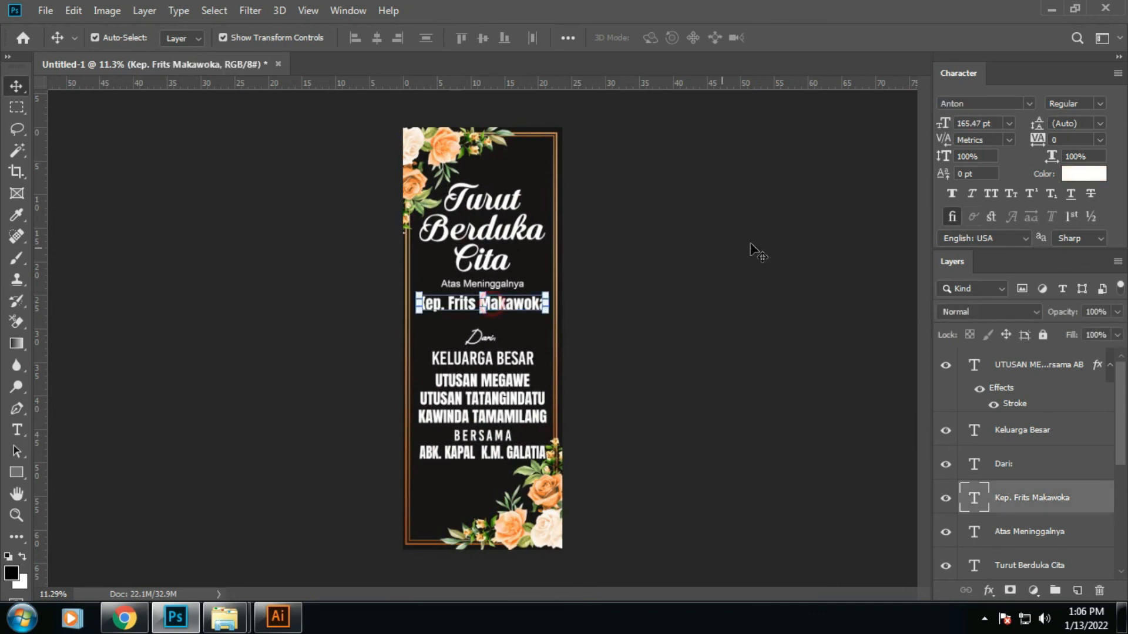
left_click(1084, 174)
left_click(410, 134)
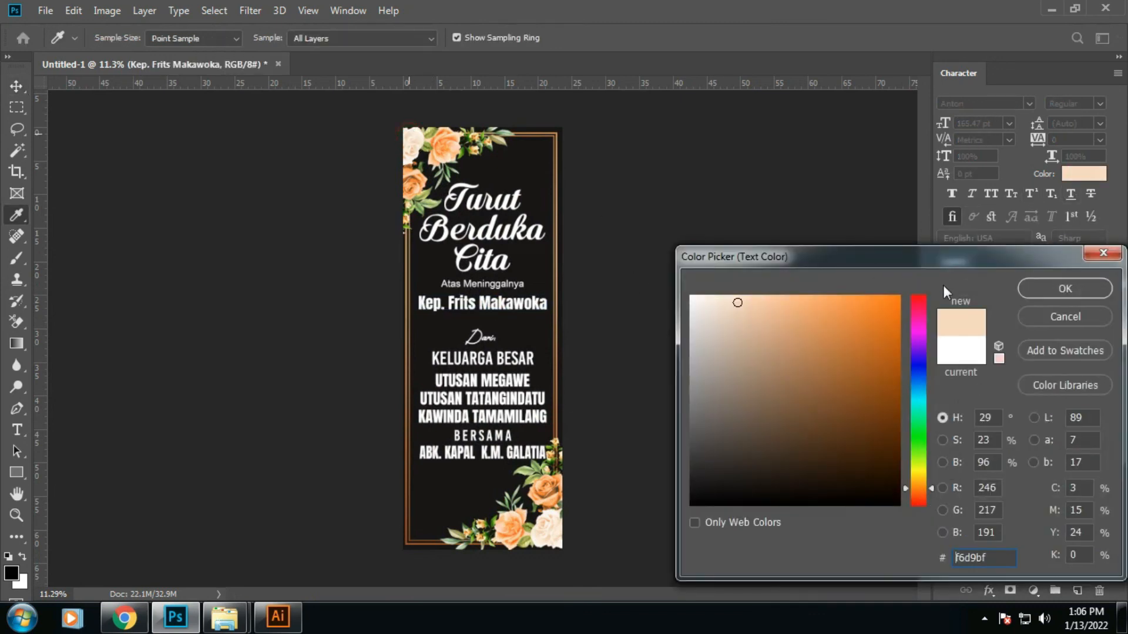
left_click(1058, 293)
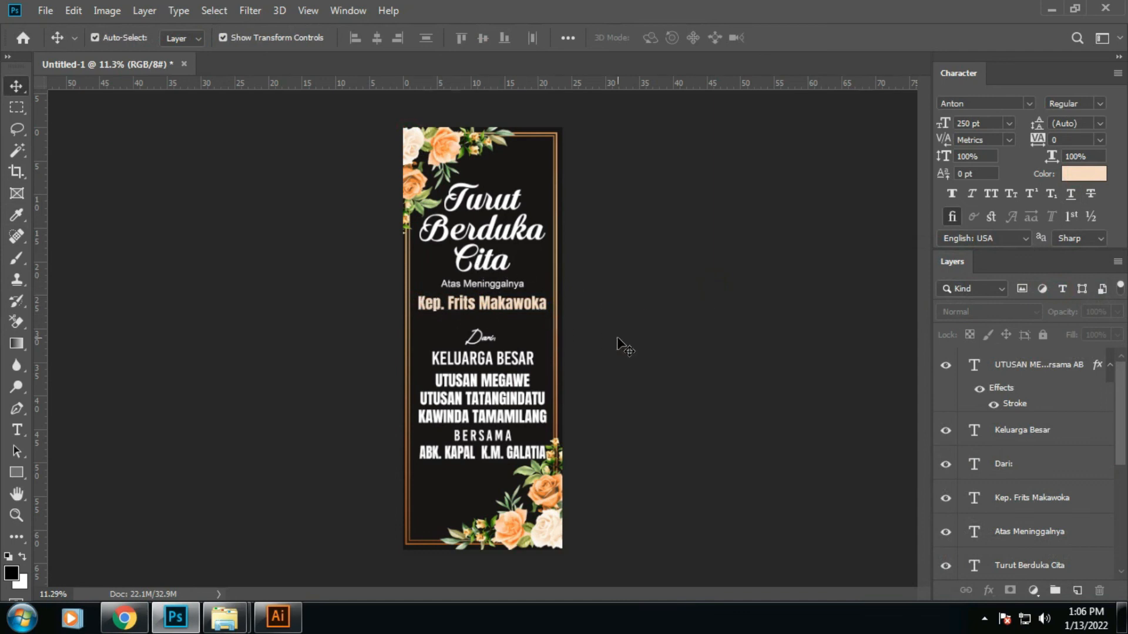
- Clear the layer style from the rectangle clipped to the frame group
scroll(1034, 496, "down", 5)
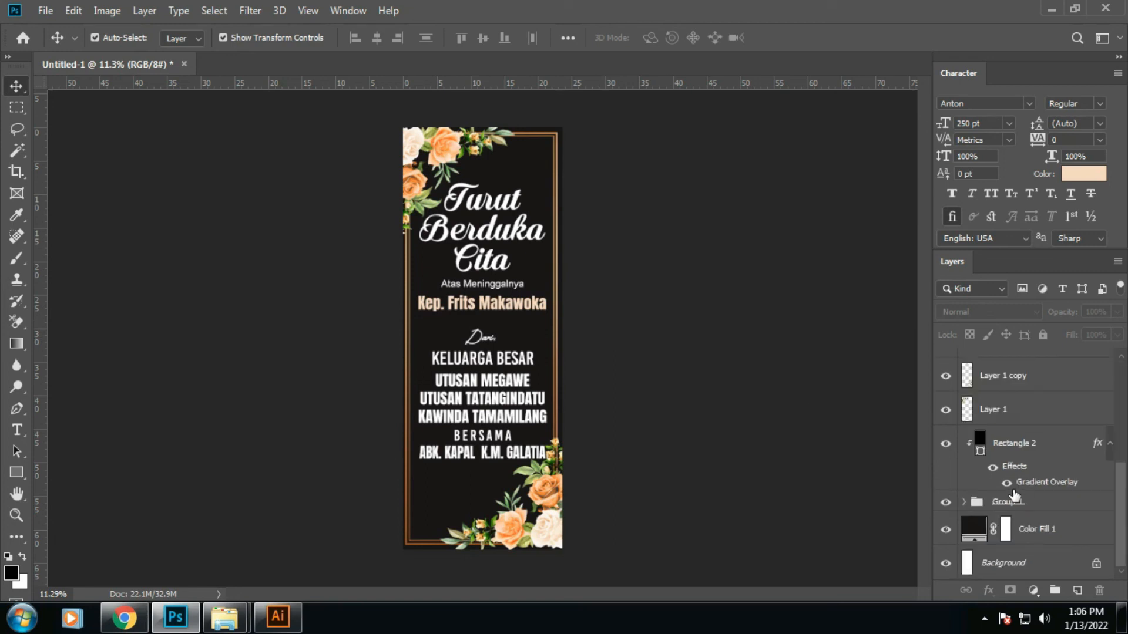
left_click(1014, 448)
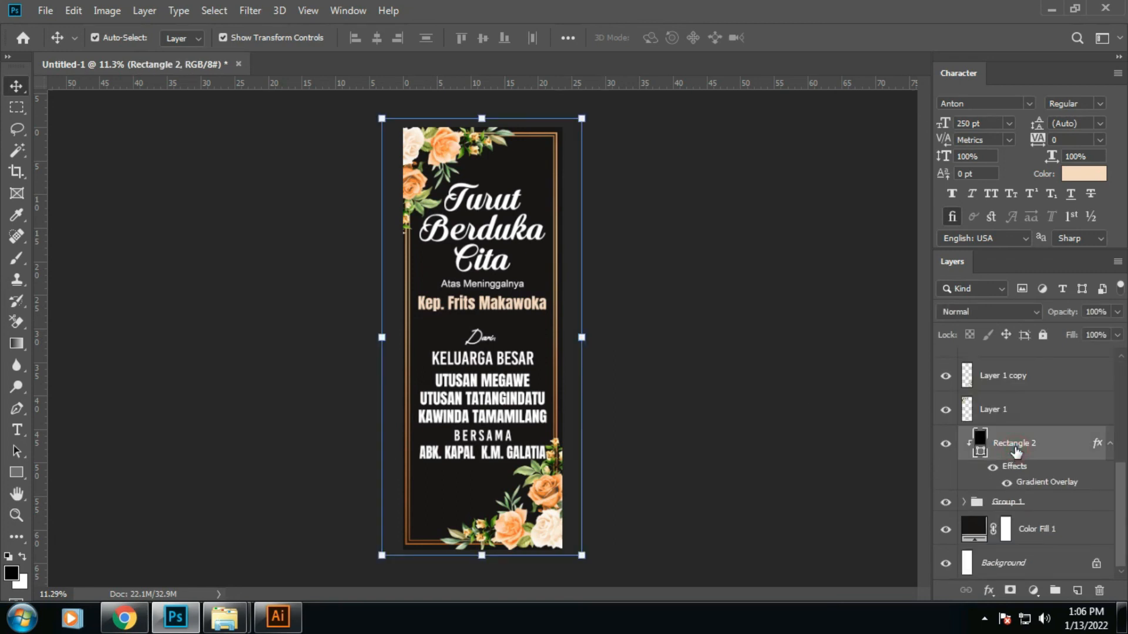
right_click(980, 447)
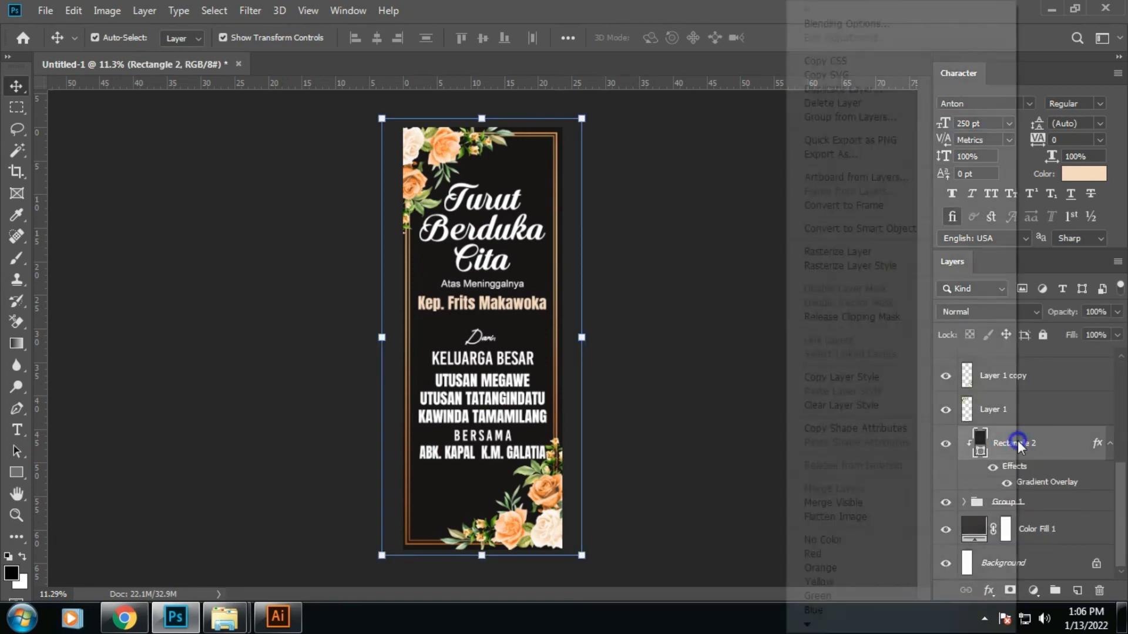
left_click(825, 405)
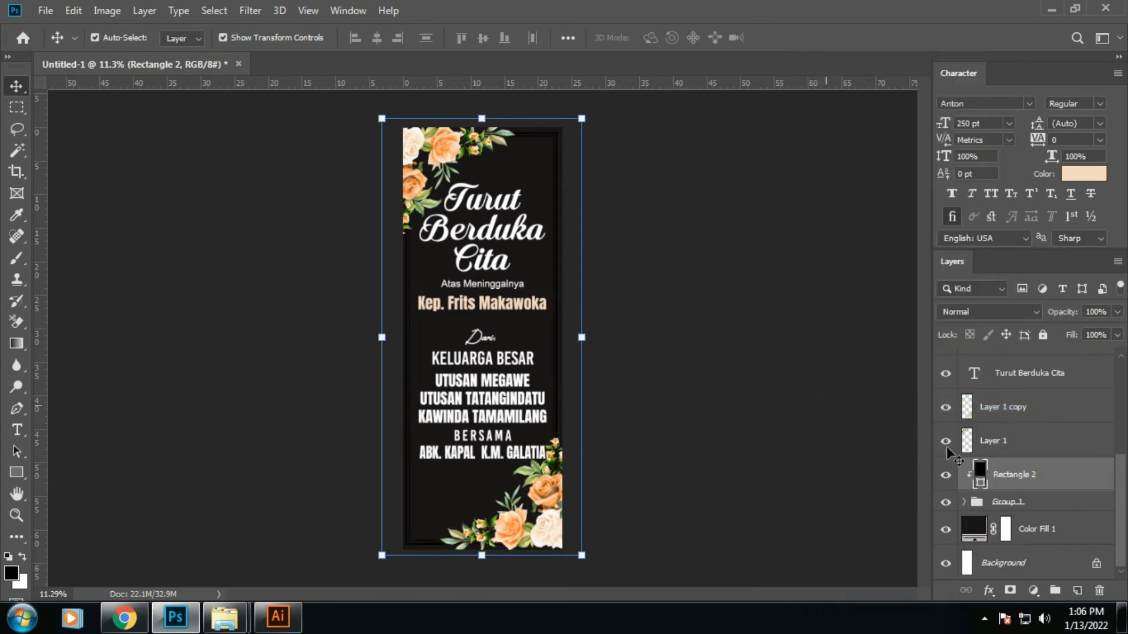
- Fill the clipped rectangle with the peach f6d9bf sampled from the deceased's name to recolour the frame lines
double_click(980, 473)
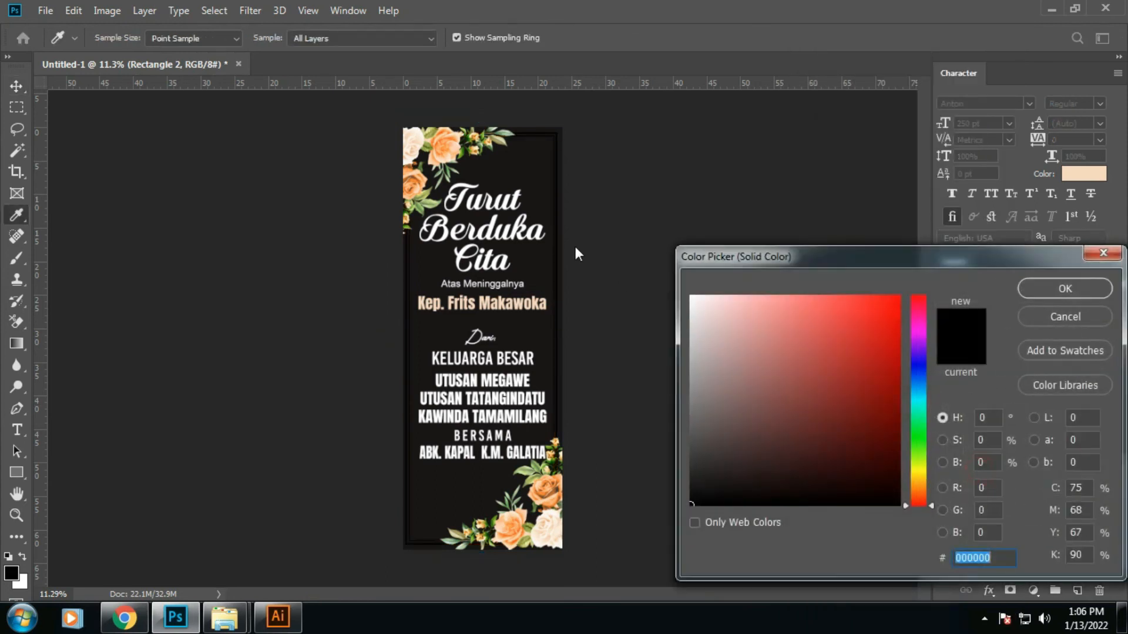
left_click(520, 304)
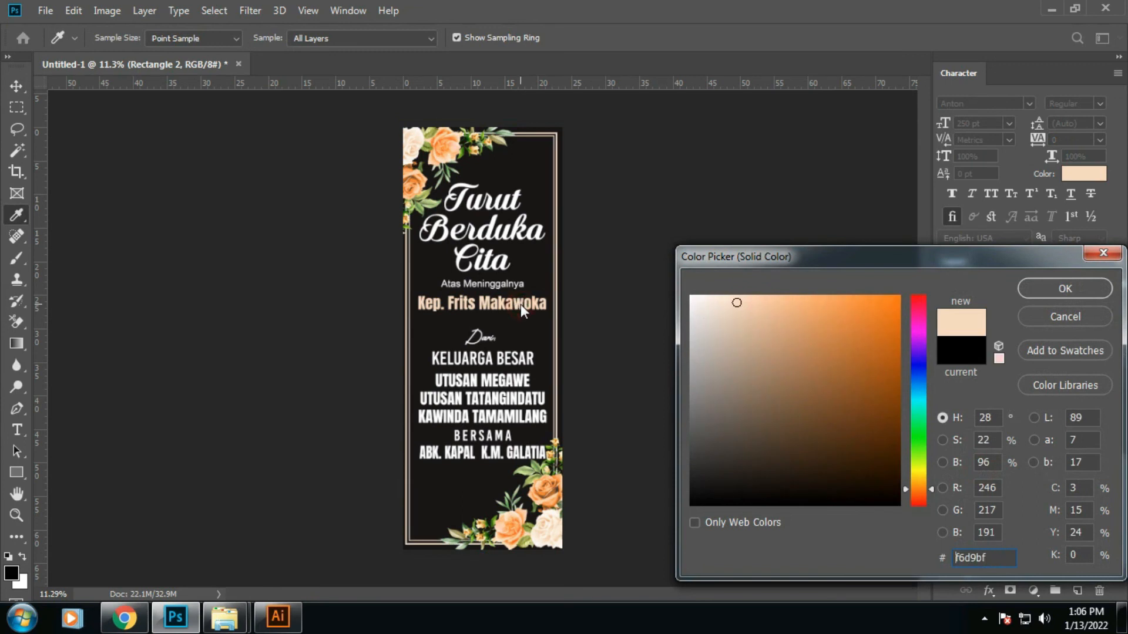
left_click(1037, 290)
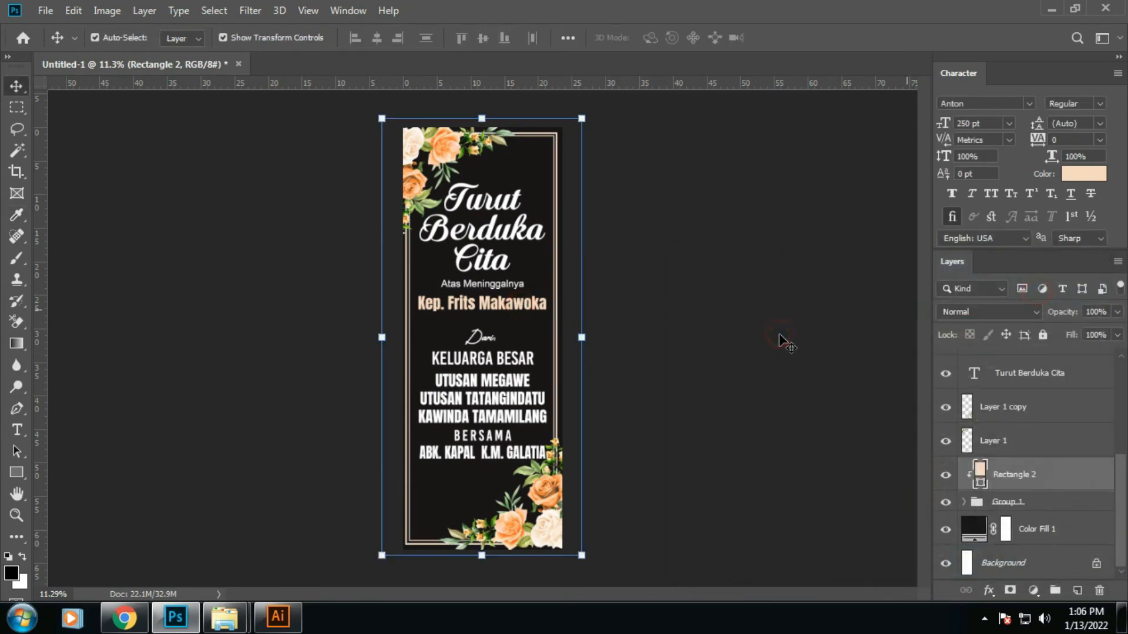
left_click(780, 340)
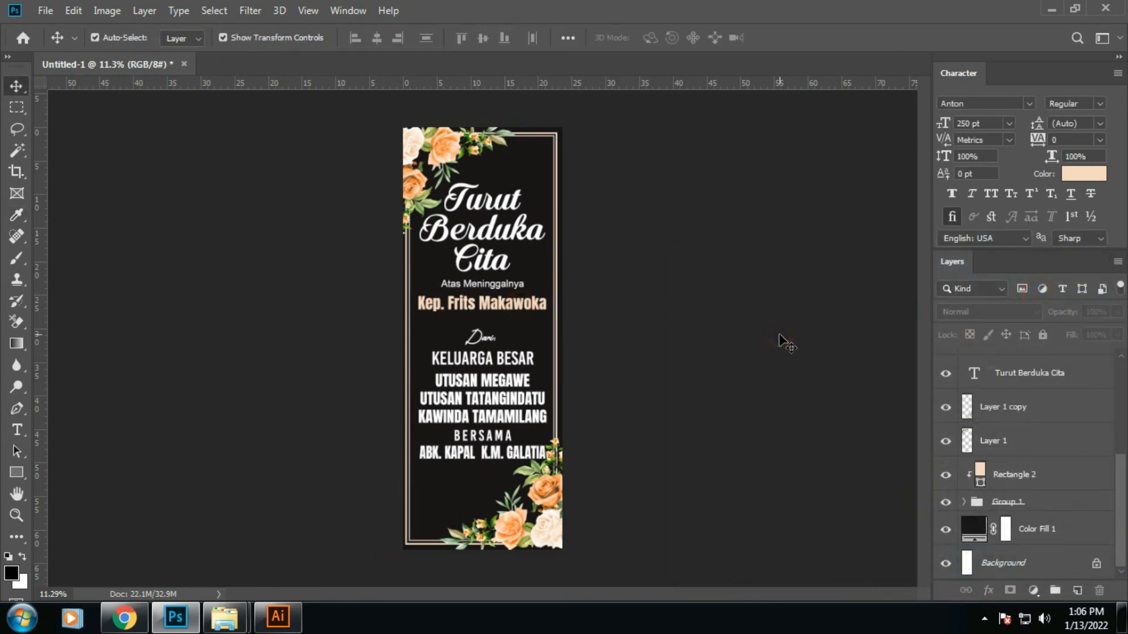